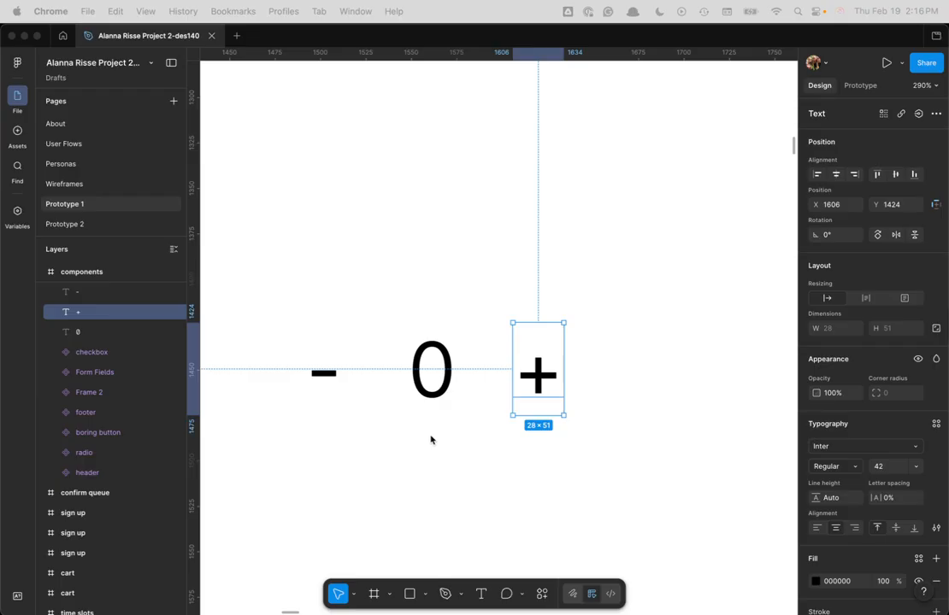
scroll(431, 440, "down", 2)
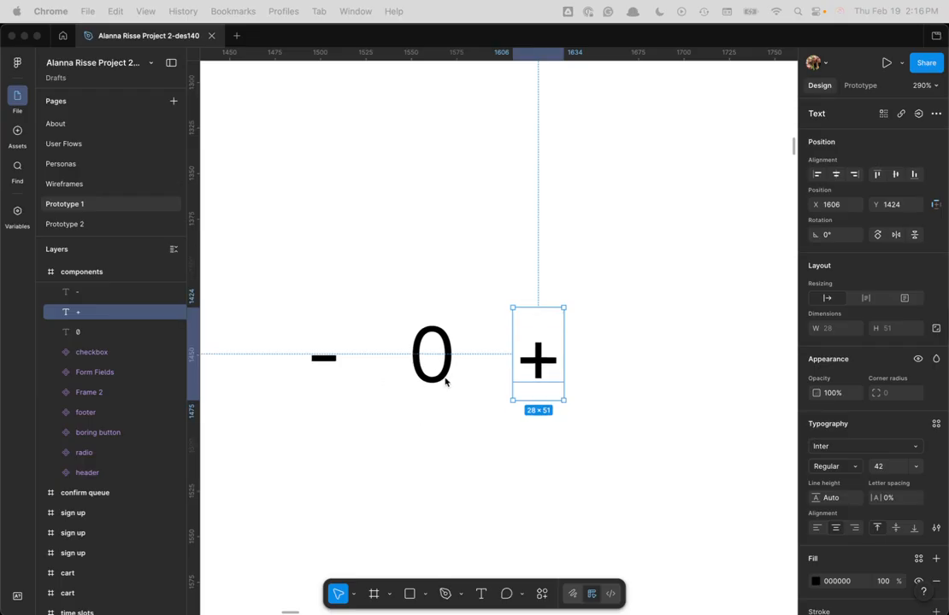
scroll(451, 383, "down", 2)
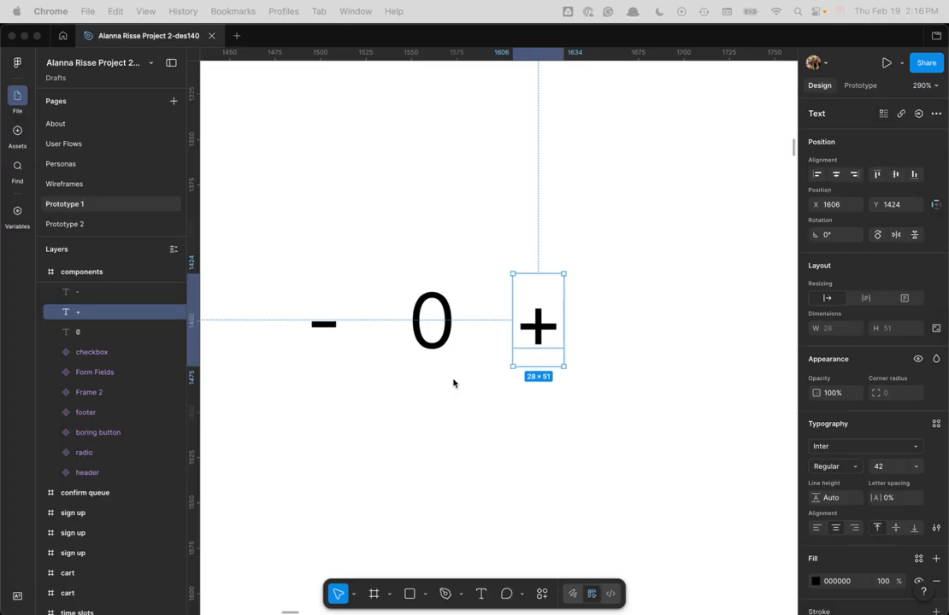
left_click(594, 425)
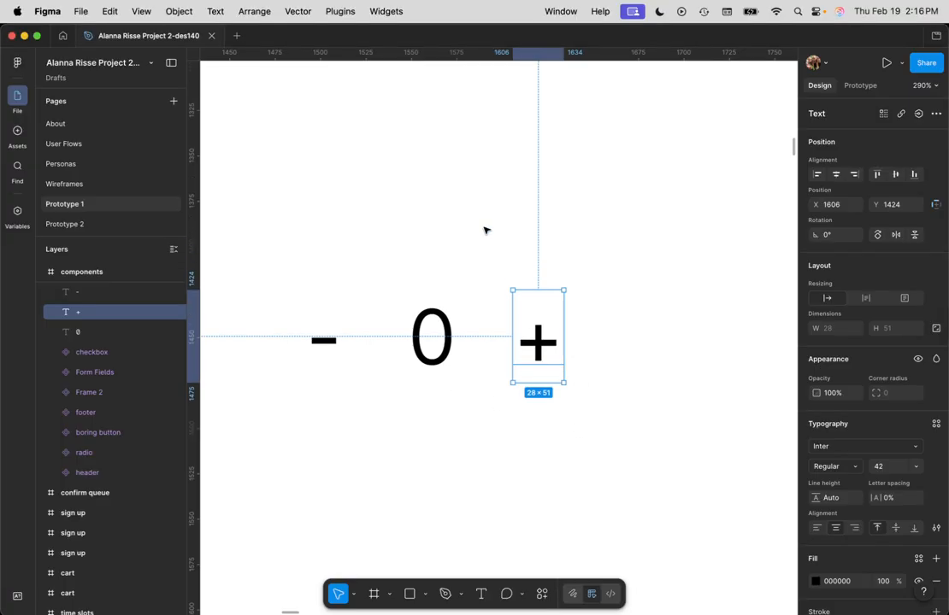
left_click(485, 333)
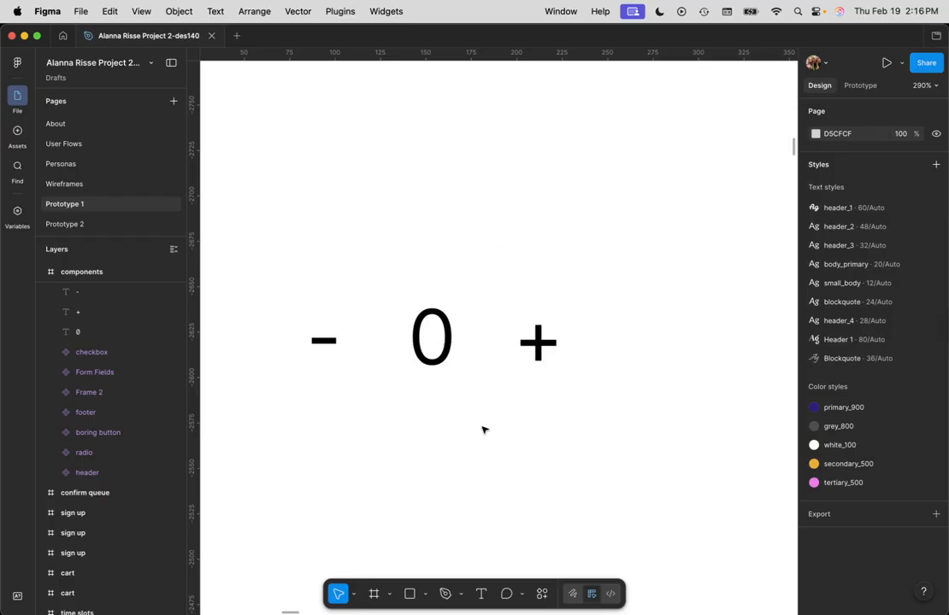
Step: Add the text "Carrots" near the upper-left corner of the test frame and right-align it
scroll(484, 428, "down", 3)
scroll(485, 419, "down", 2)
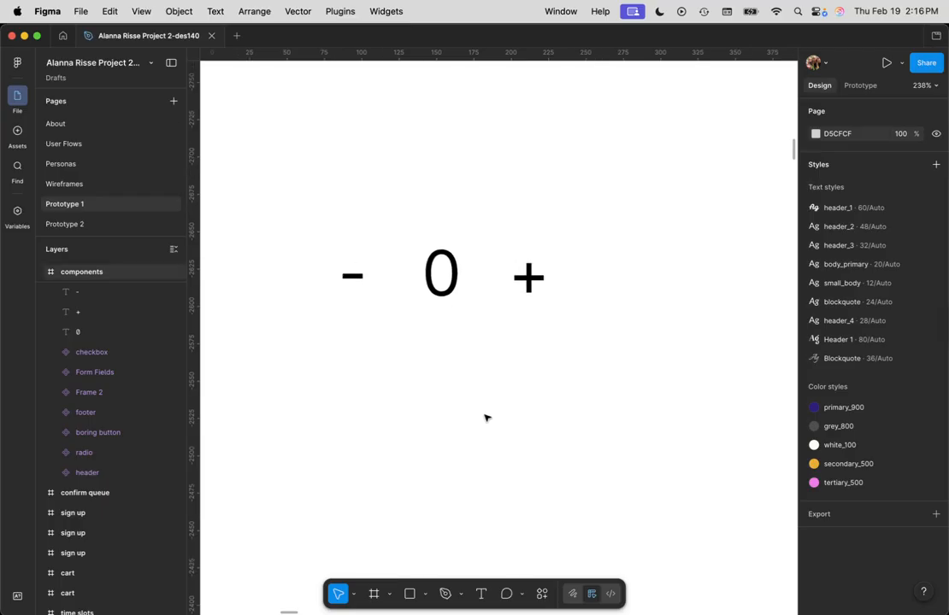
scroll(485, 418, "down", 5)
scroll(400, 432, "down", 3)
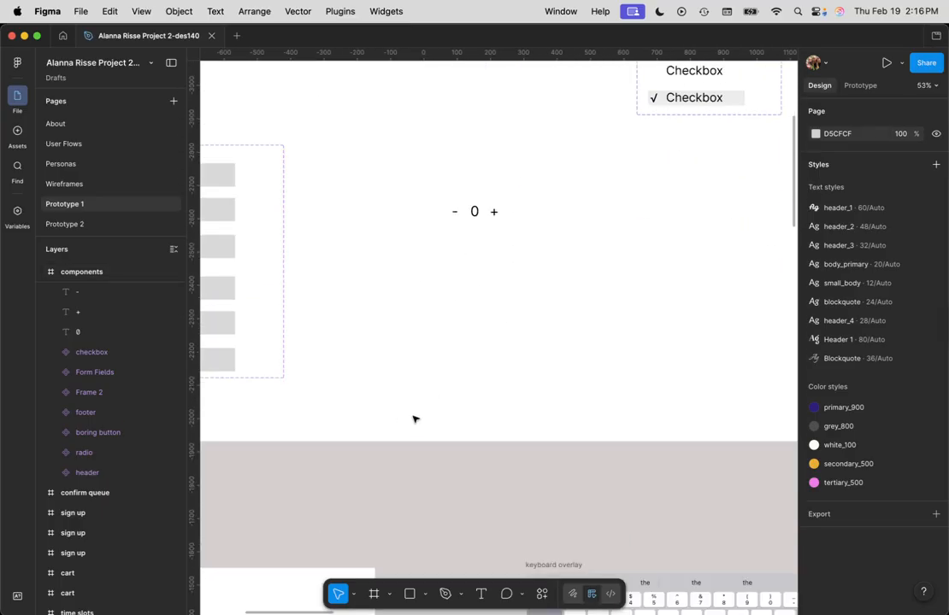
scroll(410, 416, "down", 2)
left_click_drag(405, 413, 771, 188)
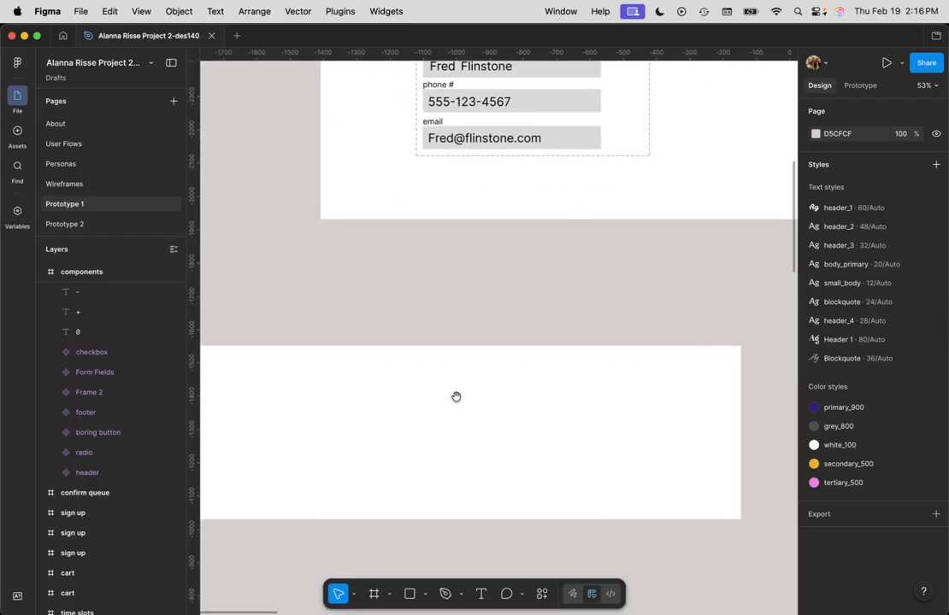
left_click_drag(457, 396, 558, 397)
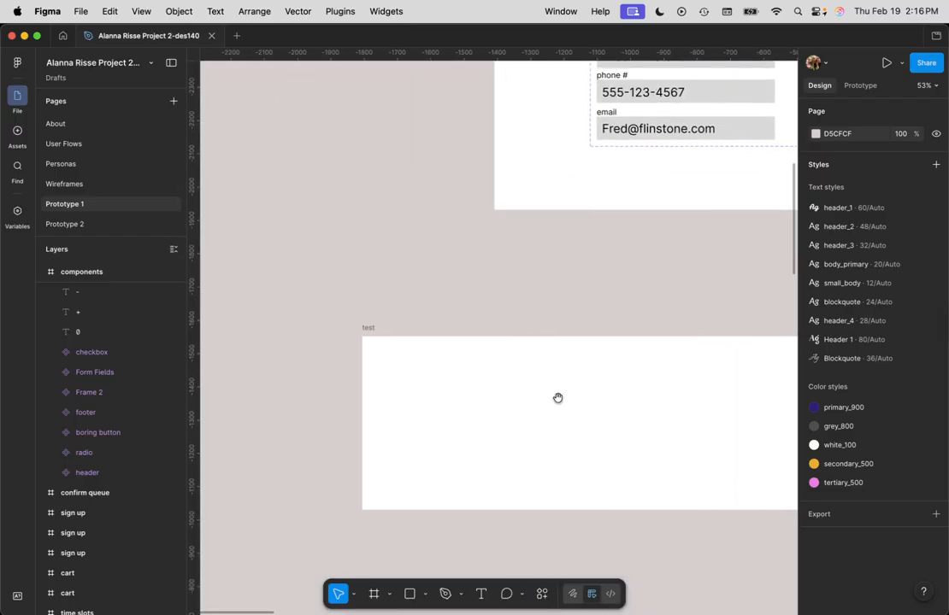
key("t")
left_click(397, 373)
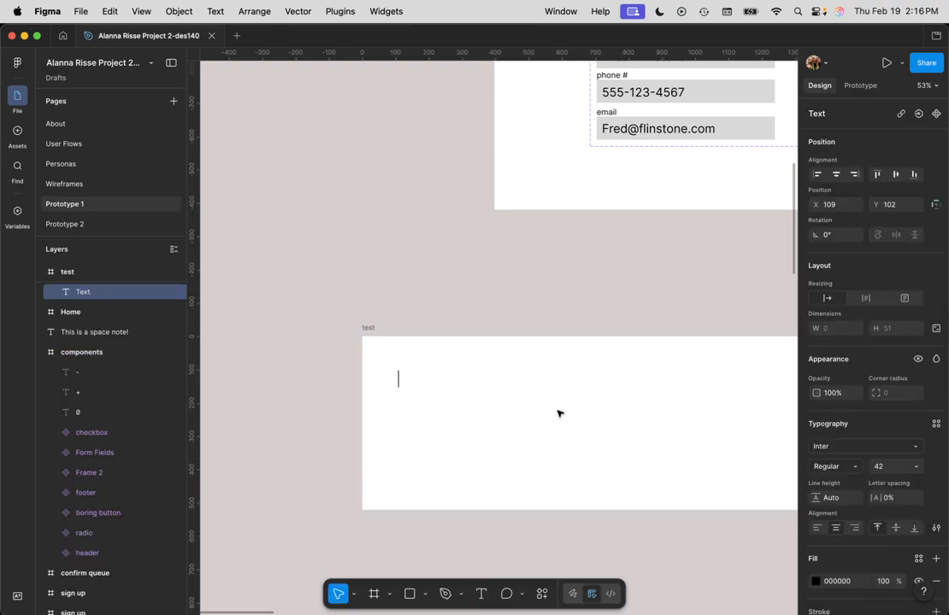
type("Carrots")
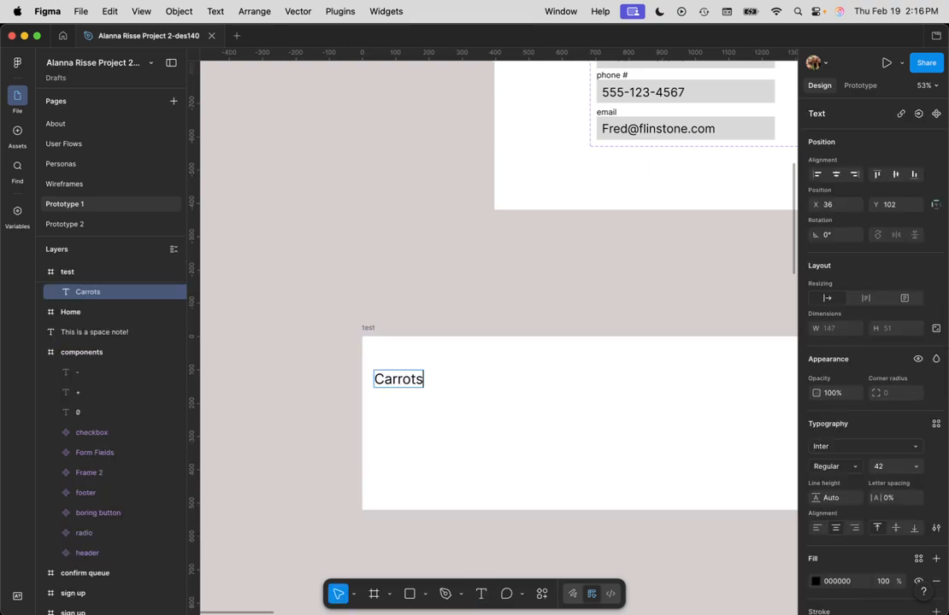
key("Escape")
double_click(388, 378)
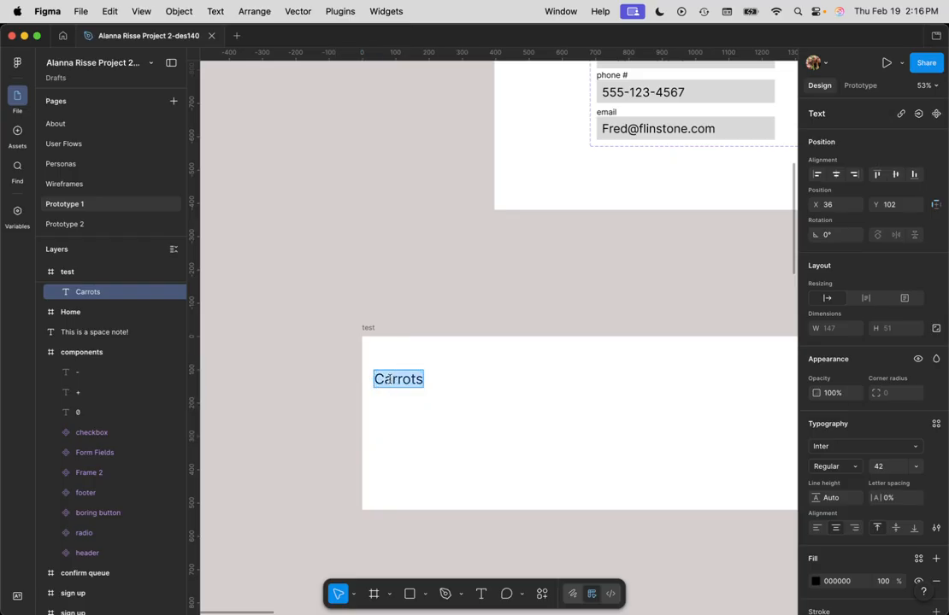
key("Escape")
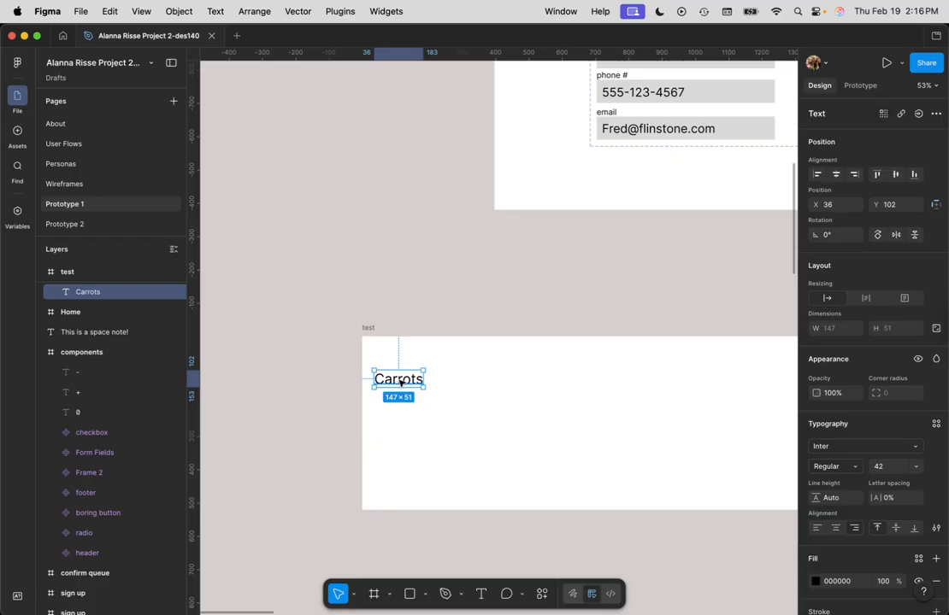
Step: Duplicate the Carrots label three times straight down, evenly spaced with a 30 px gap between the labels
left_click_drag(401, 382, 397, 409)
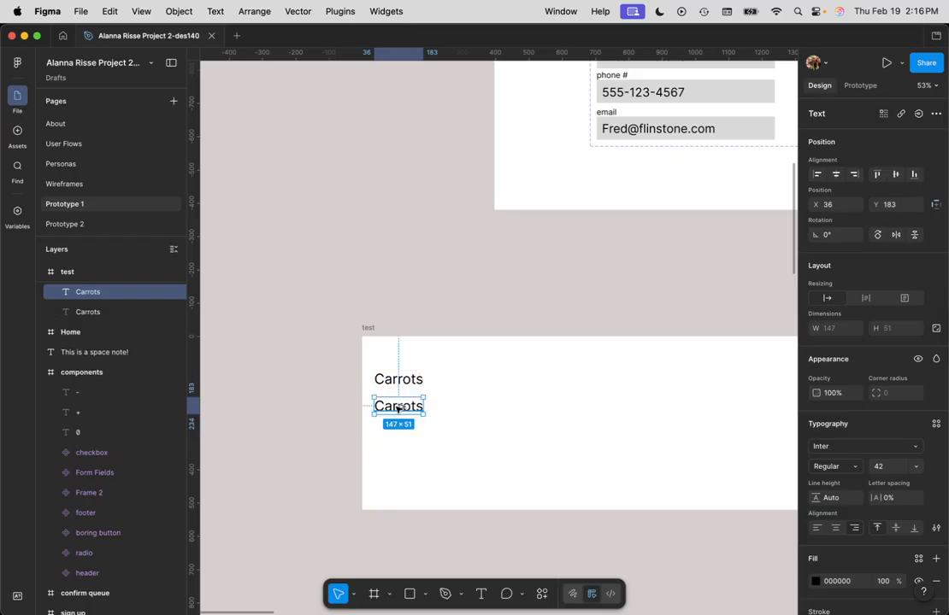
key("super+d")
key("super+d")
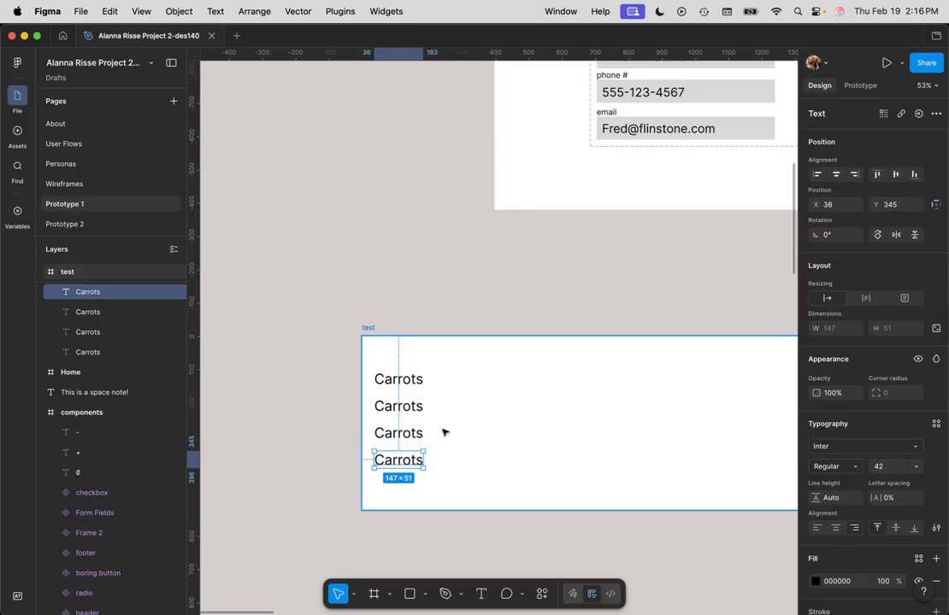
Step: Change the second label's text in the test frame to "Potatoes"
double_click(399, 407)
type("Pot")
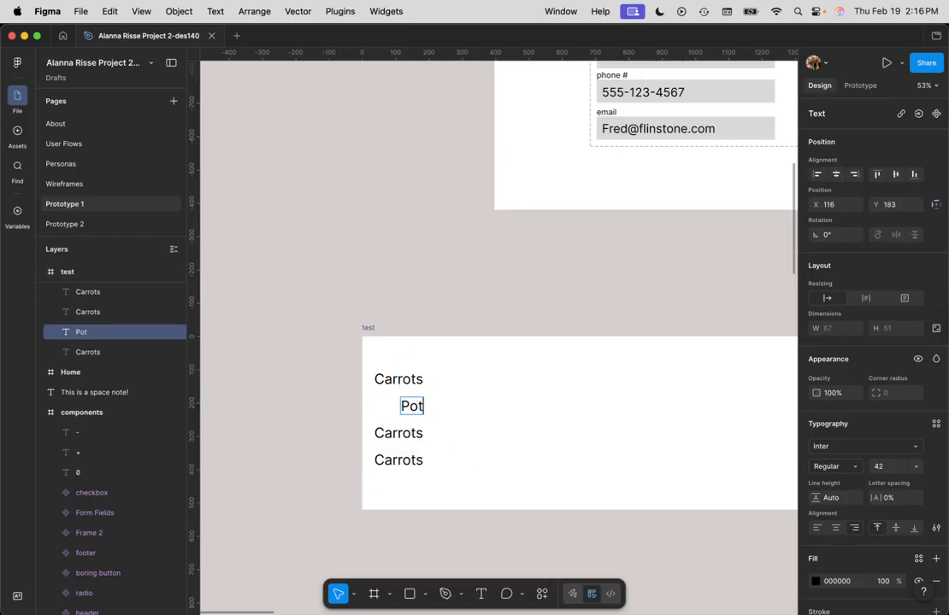
type("atoes")
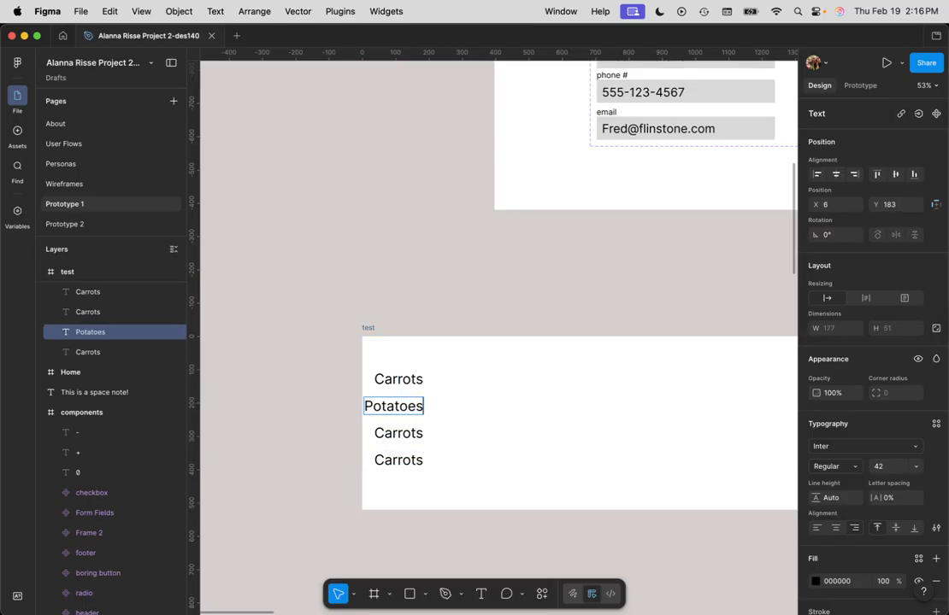
key("Left")
key("BackSpace")
type("e")
Step: Change the third label's text to "Peas" and the fourth label's text to "Lettuce"
double_click(411, 434)
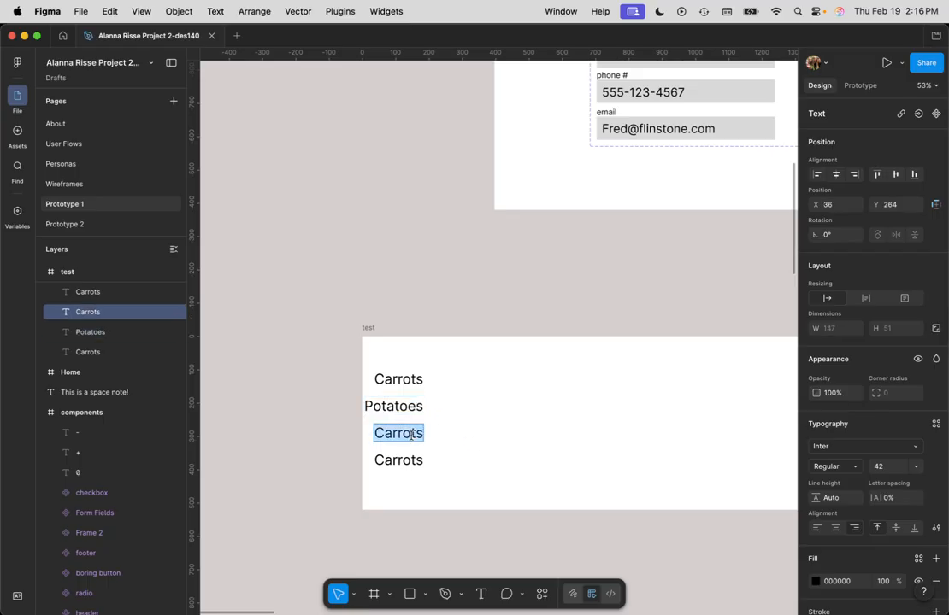
type("Peas")
double_click(403, 462)
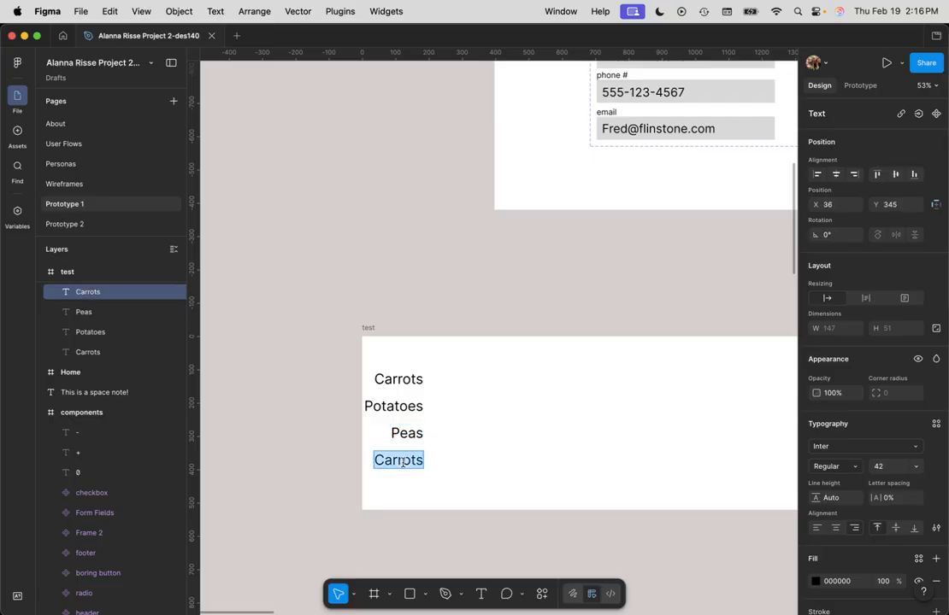
type("Lettuce")
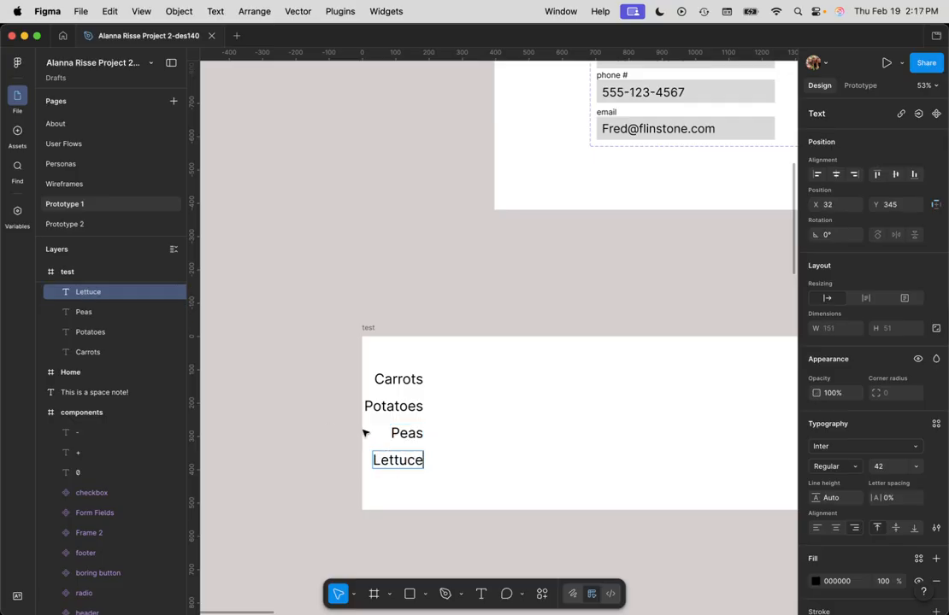
Step: Move all four vegetable labels together slightly to the right, away from the test frame's left edge
left_click_drag(440, 489, 441, 375)
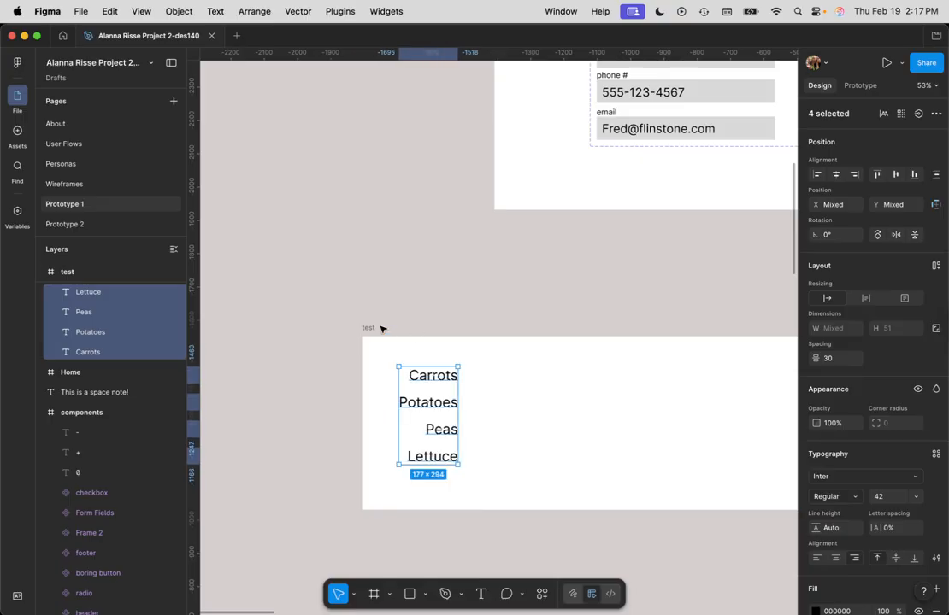
left_click(500, 400)
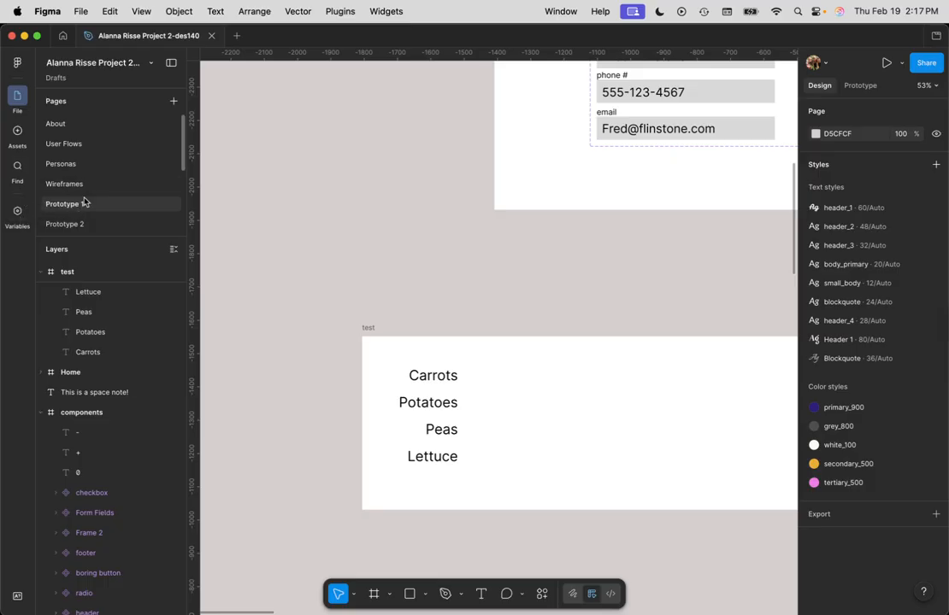
Step: Create a number variable named "Carrot Count" with the value 0 in Collection 1
left_click(16, 213)
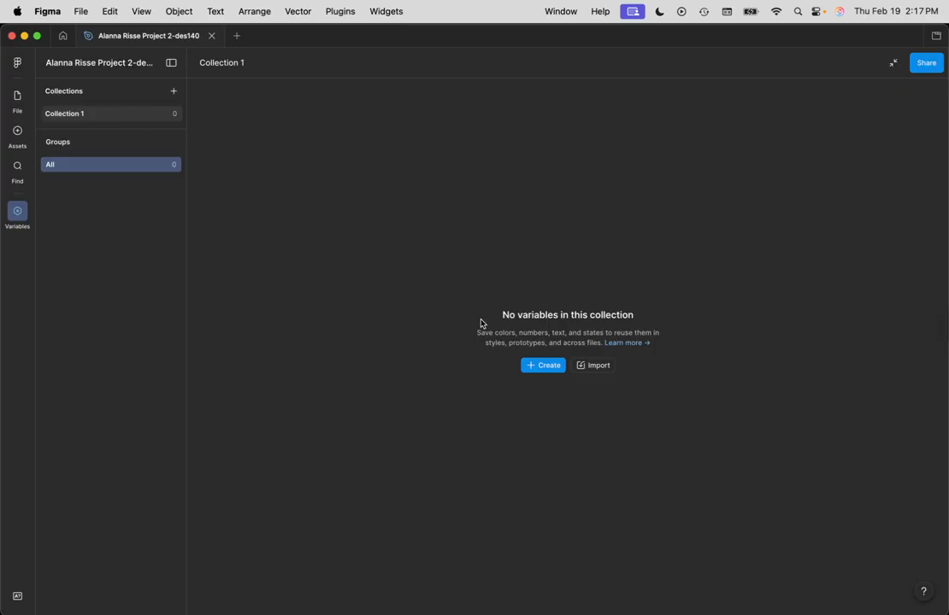
left_click(553, 368)
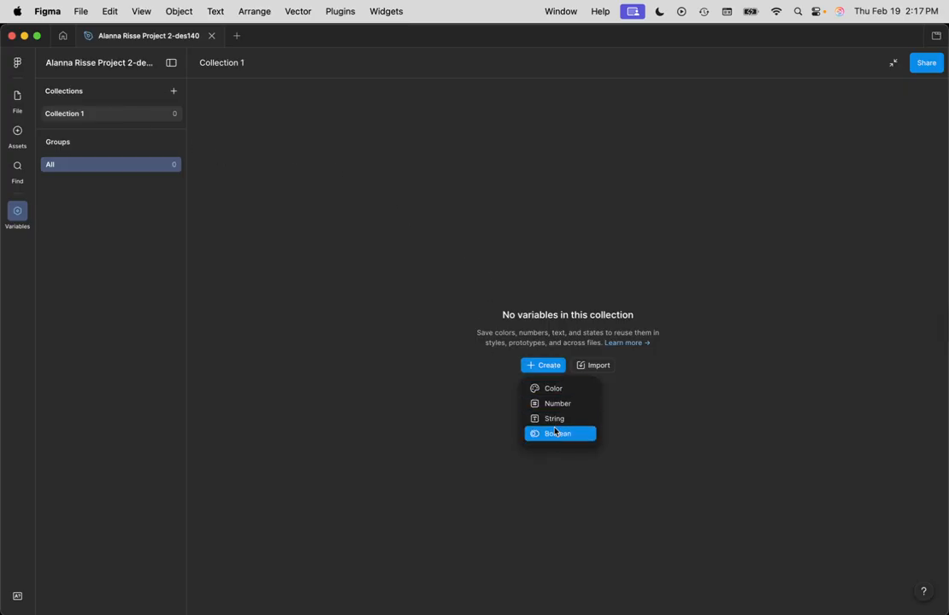
left_click(554, 403)
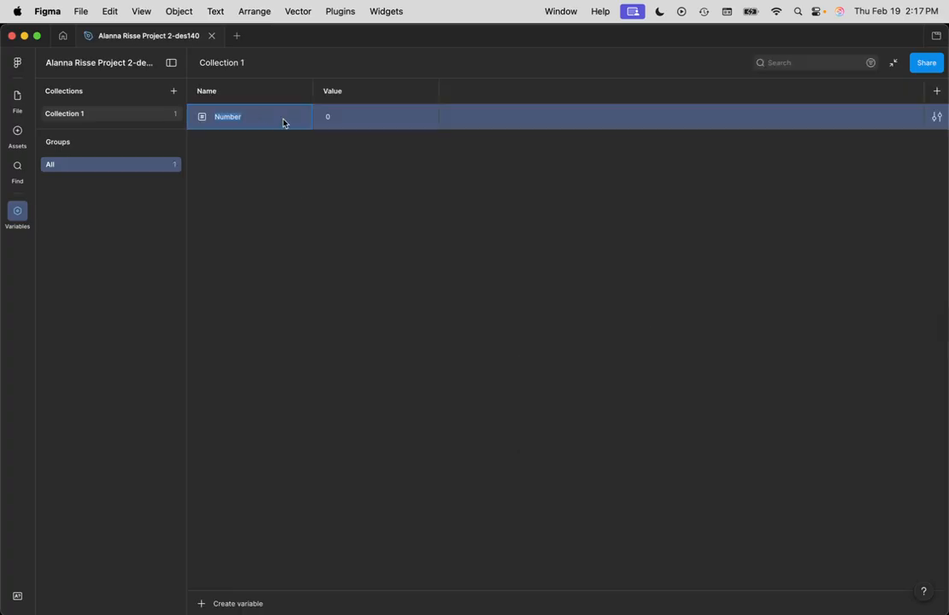
type("Carrot Count")
left_click(311, 163)
left_click(337, 117)
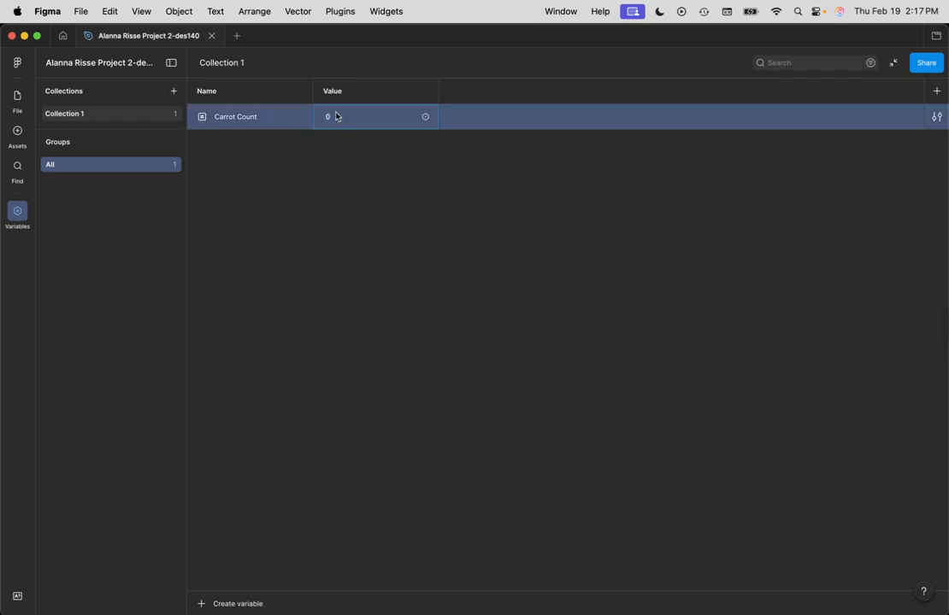
Step: Create a second number variable in Collection 1 named "Potato Count"
left_click(233, 604)
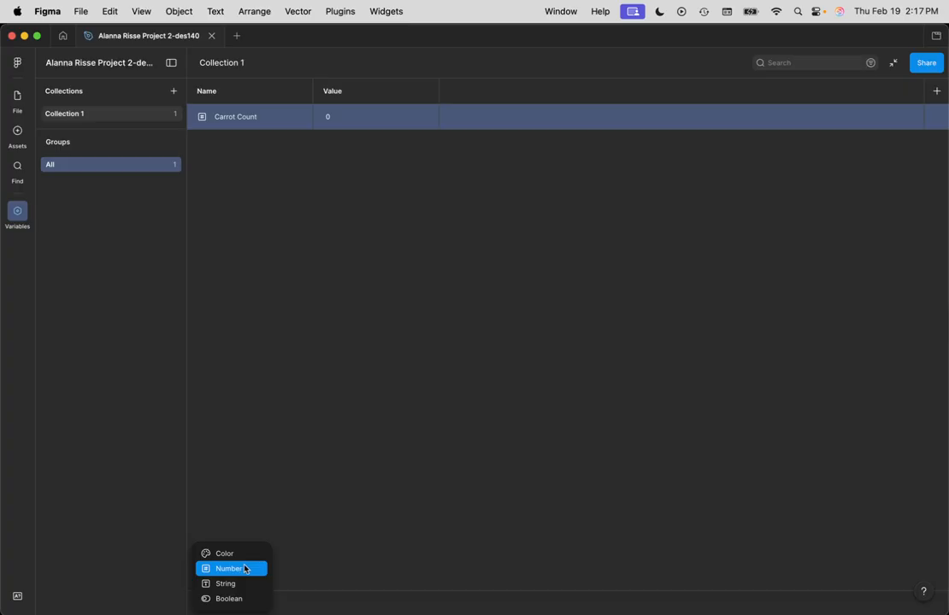
left_click(230, 568)
type("Potato Count")
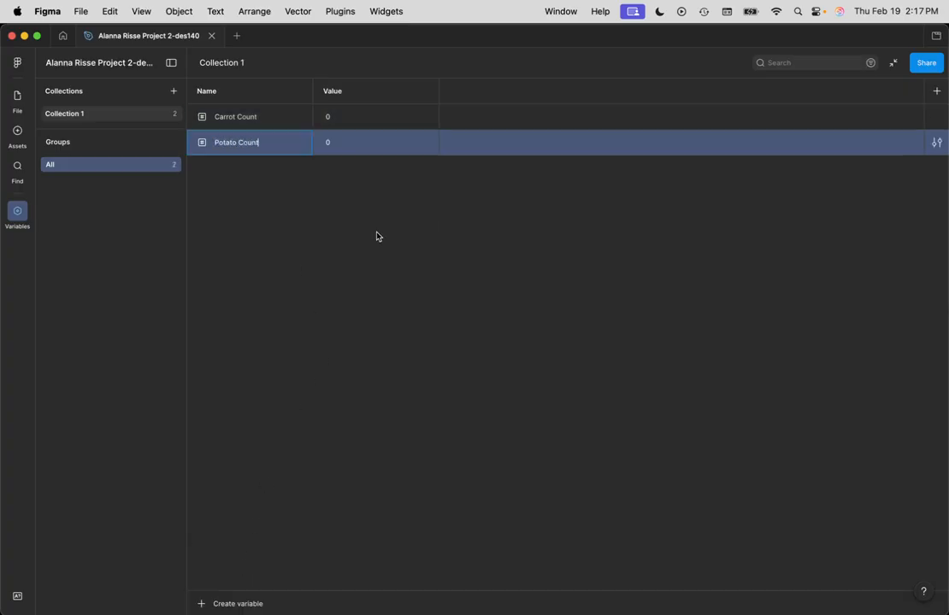
key("Return")
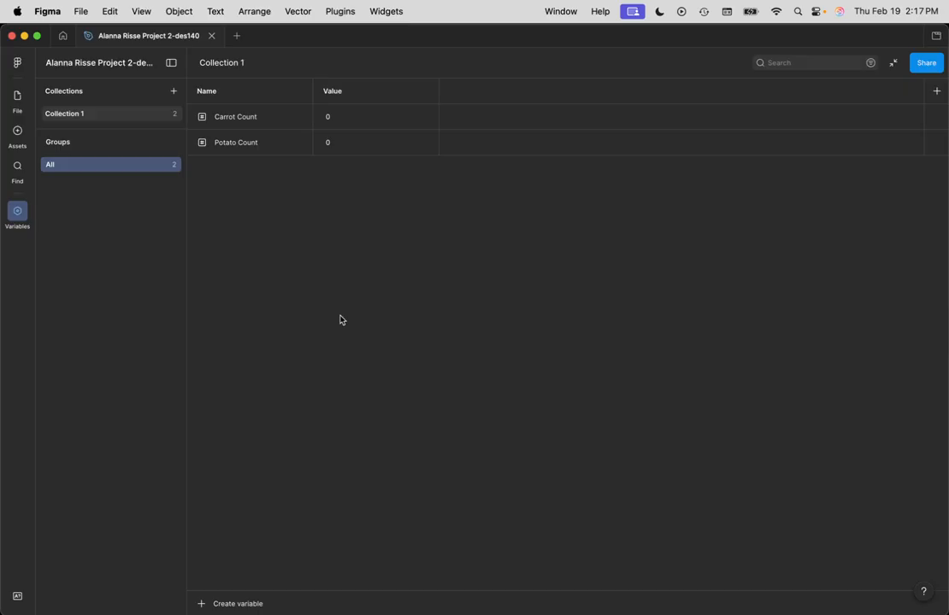
Step: Create a third number variable in Collection 1 named "Pea Count"
left_click(237, 603)
left_click(231, 568)
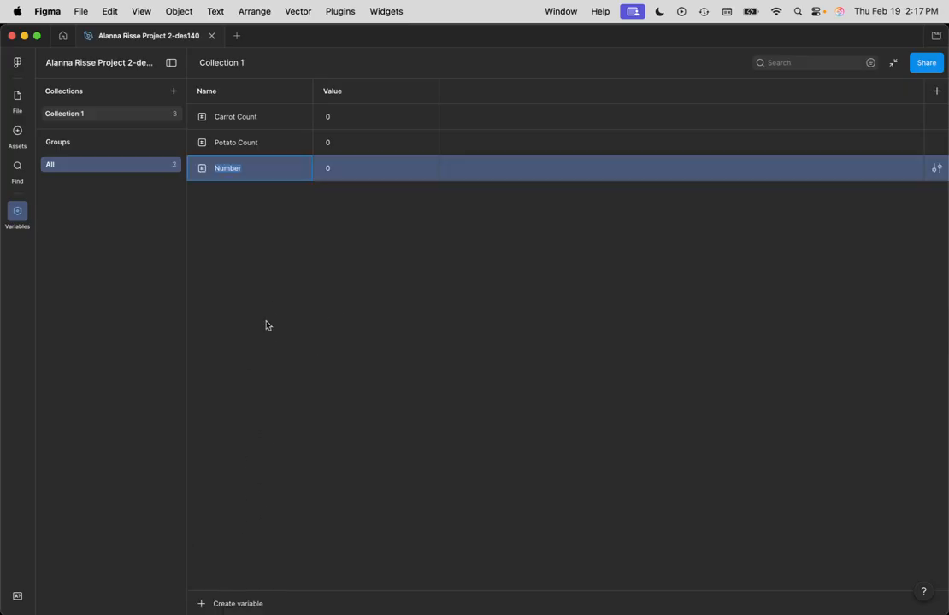
type("Pea Count")
Step: Create a fourth number variable in Collection 1 named "Lettuce Count"
left_click(250, 605)
left_click(243, 566)
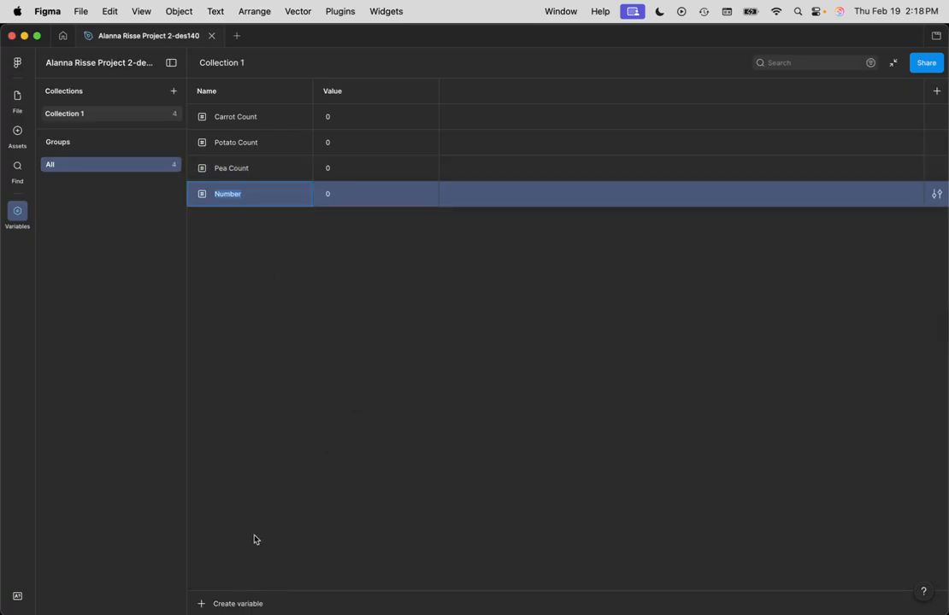
type("Lettuce Count")
left_click(280, 314)
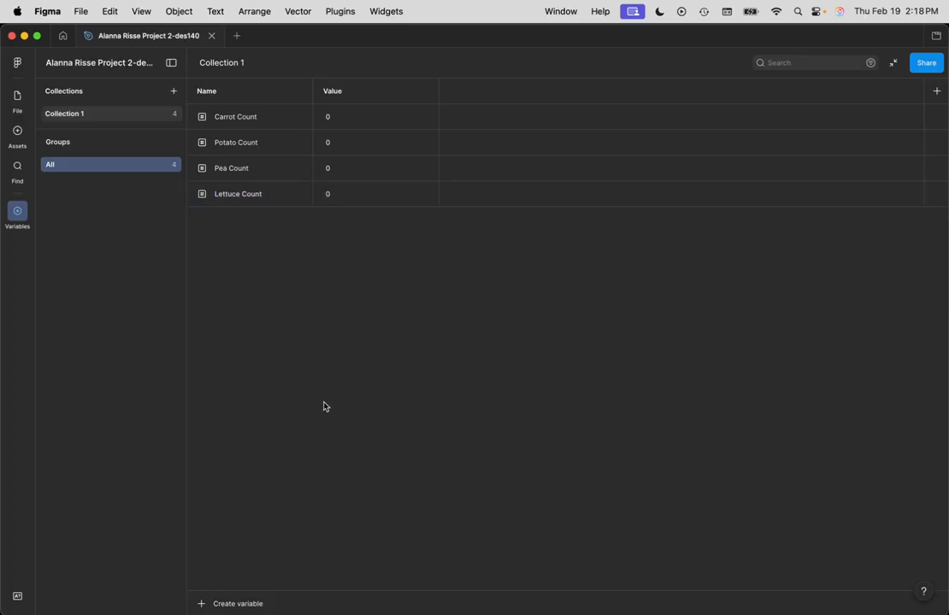
left_click(230, 605)
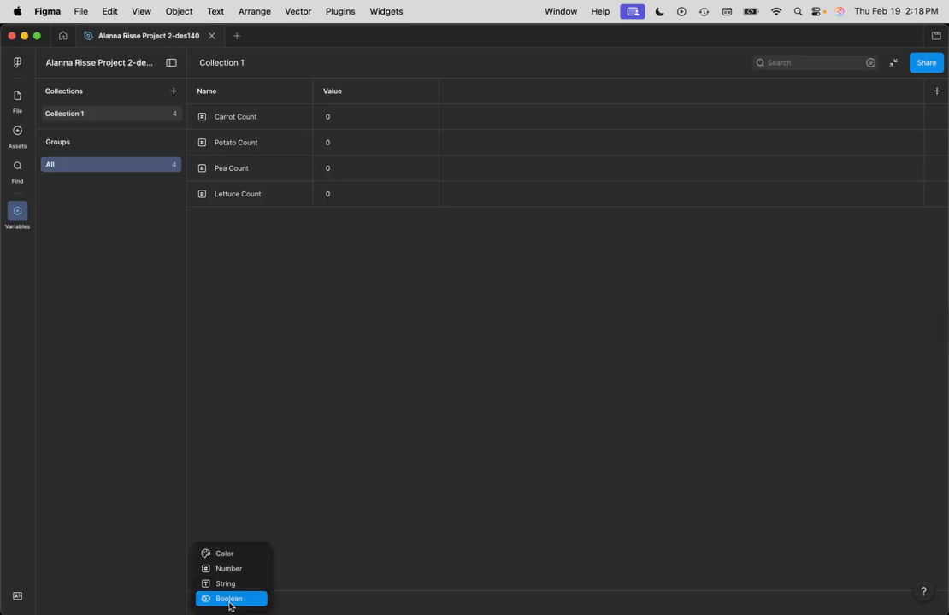
left_click(374, 525)
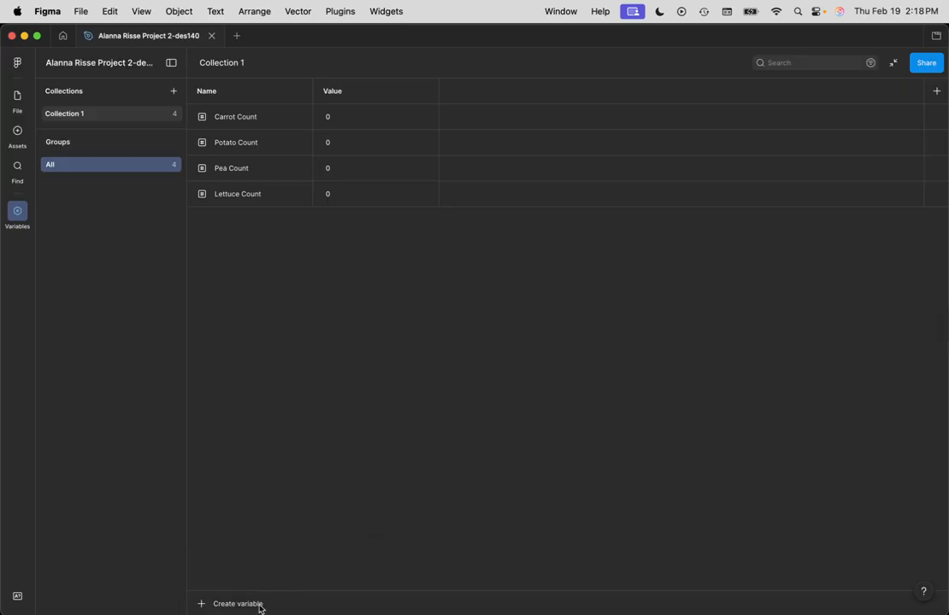
left_click(227, 605)
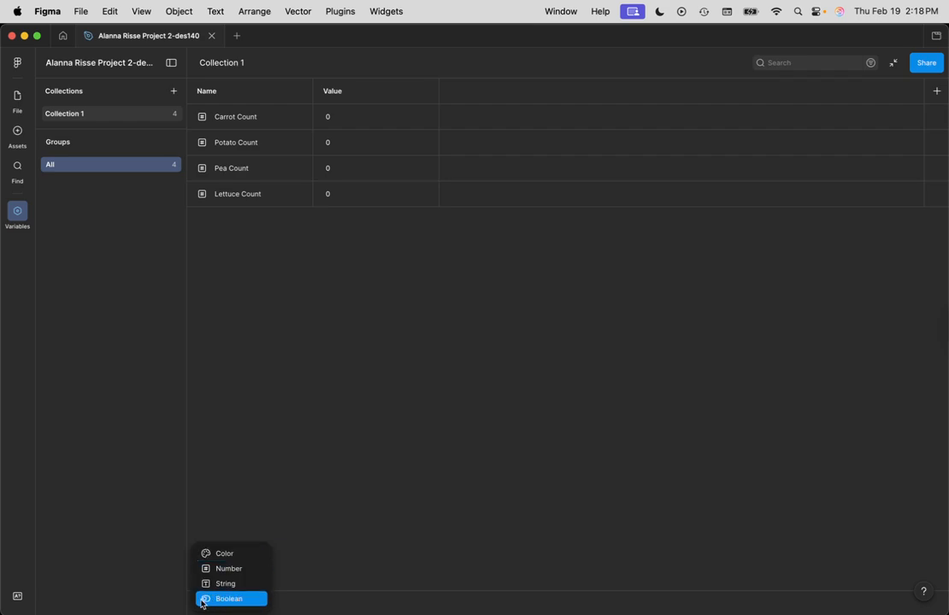
left_click(361, 436)
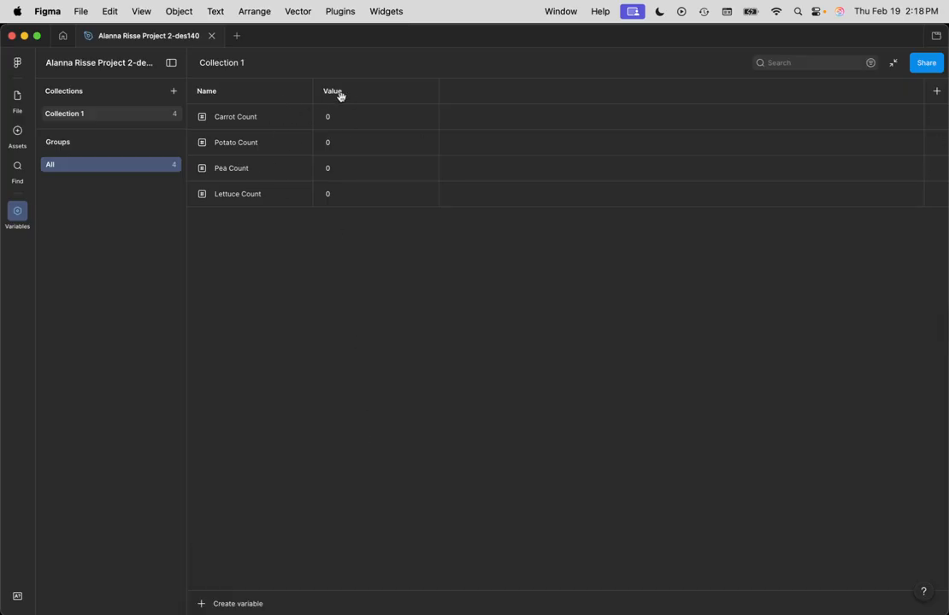
left_click(343, 119)
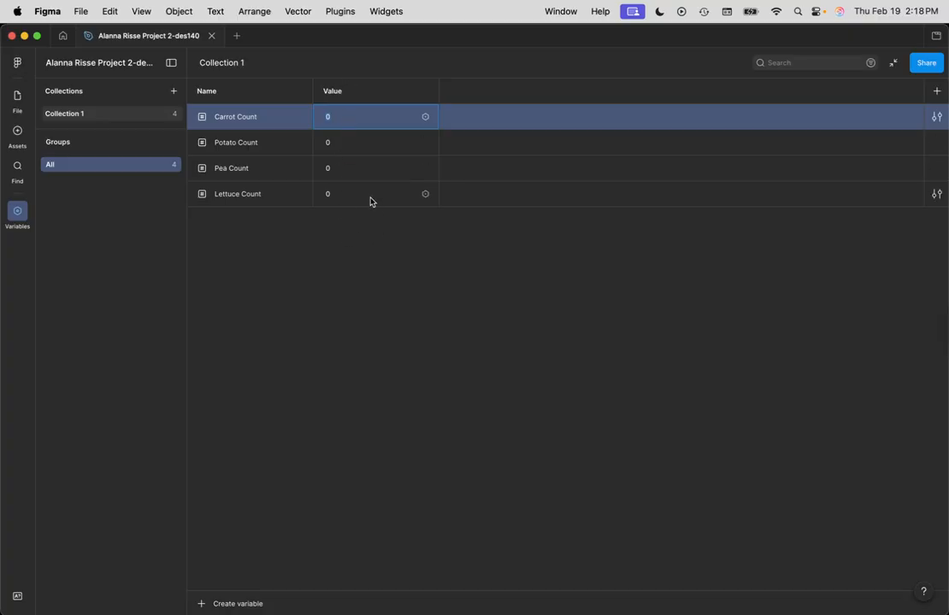
left_click(372, 257)
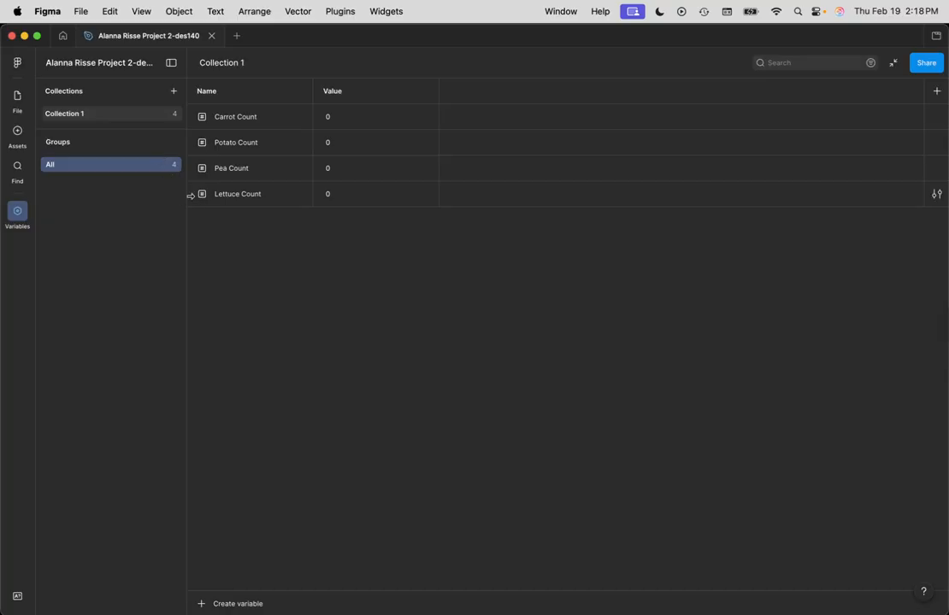
Step: Return to the design canvas and wrap the -, 0 and + text layers of the components frame in one frame
left_click(17, 99)
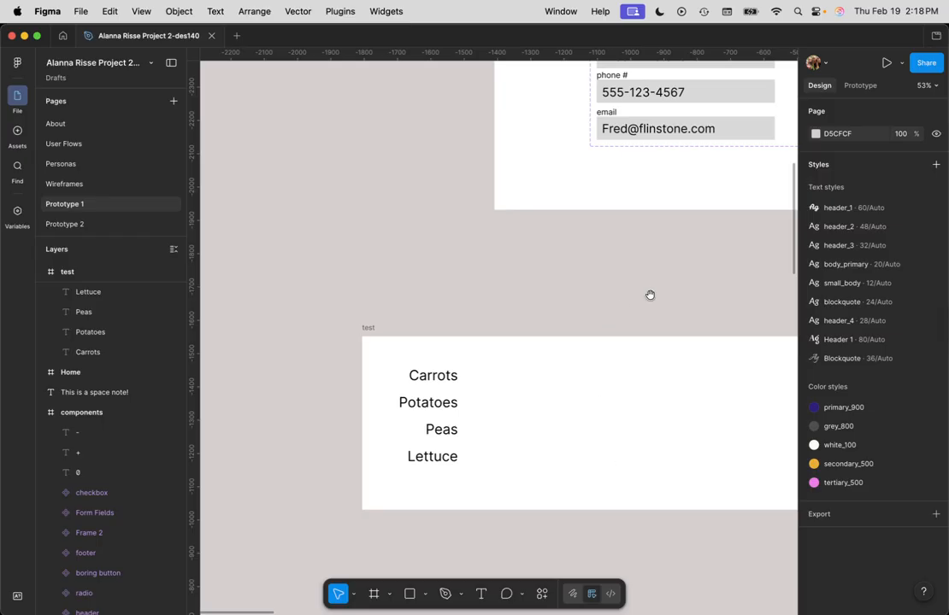
scroll(650, 295, "right", 10)
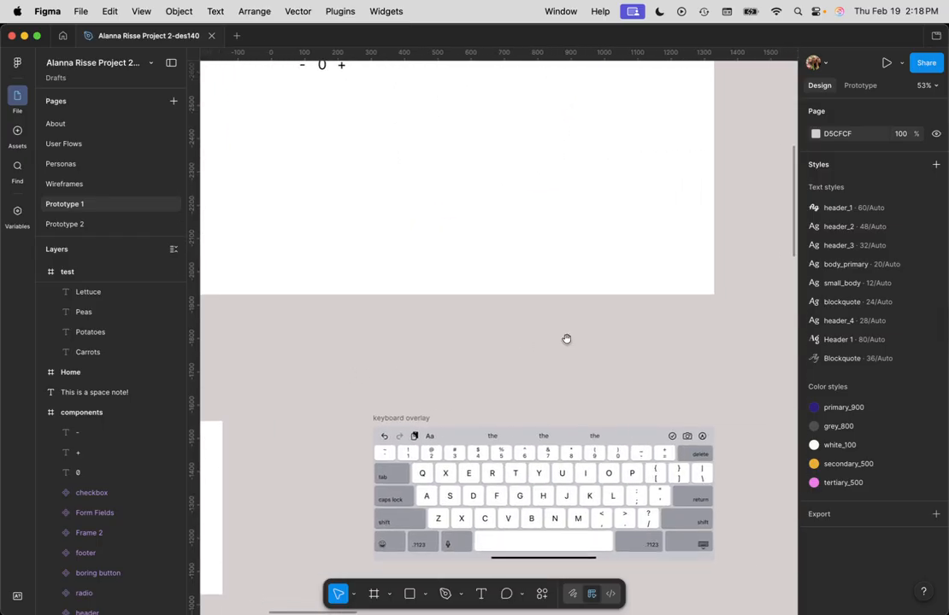
scroll(565, 339, "up", 5)
scroll(566, 340, "left", 3)
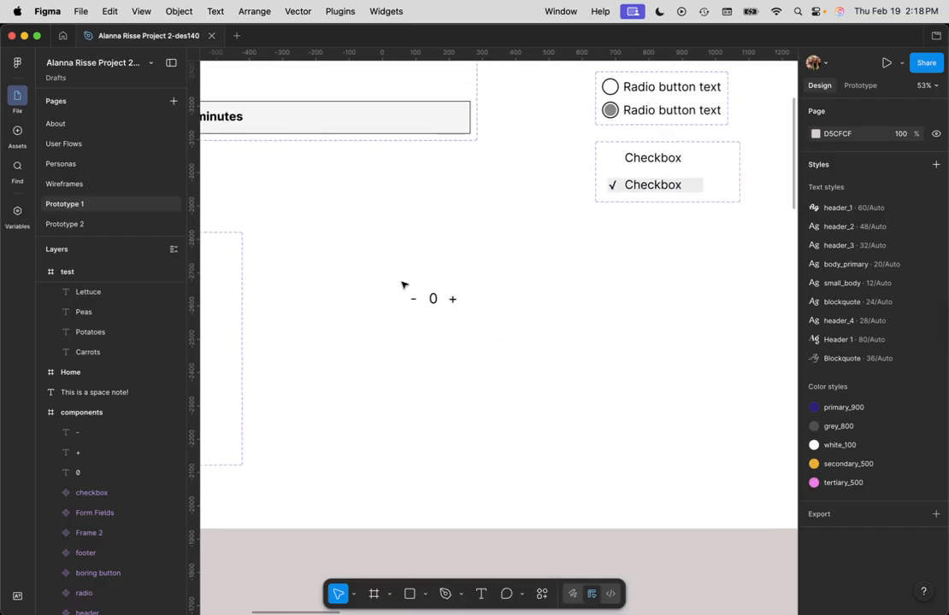
left_click(414, 300)
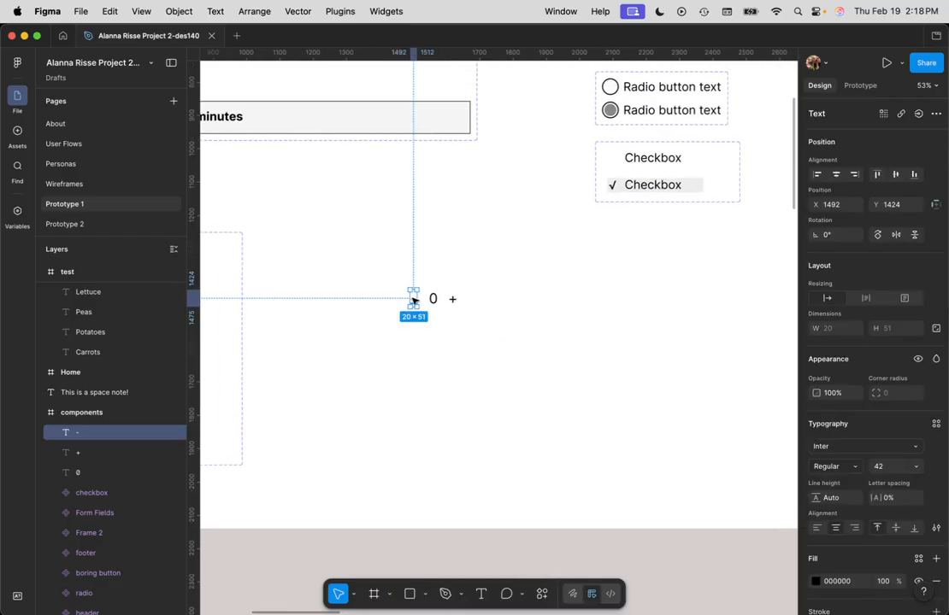
left_click_drag(389, 280, 479, 333)
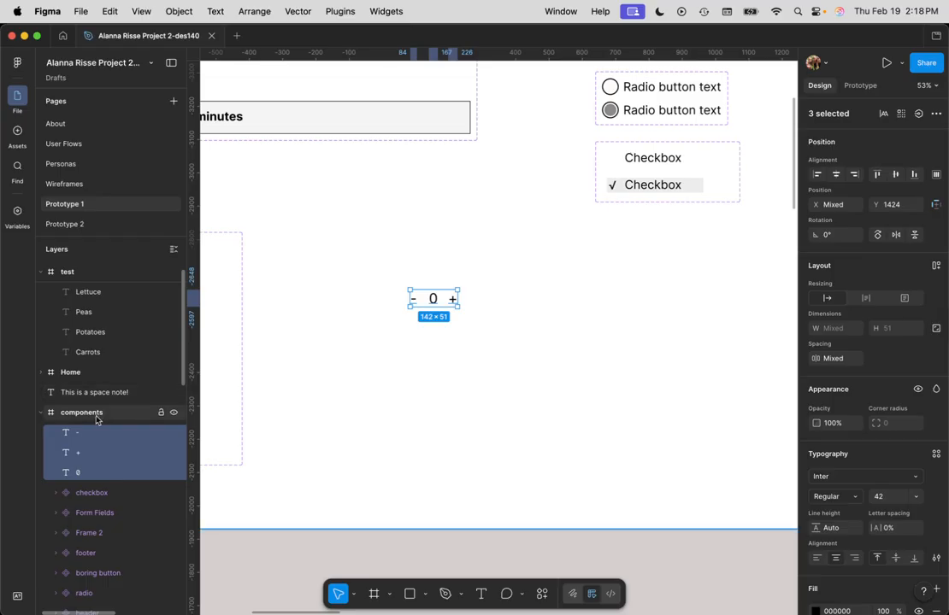
right_click(65, 437)
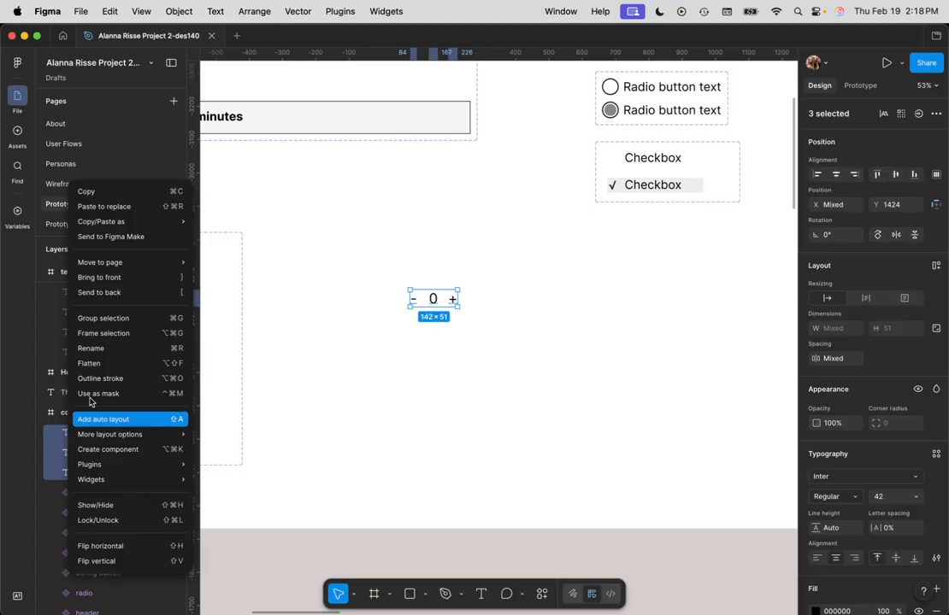
left_click(122, 336)
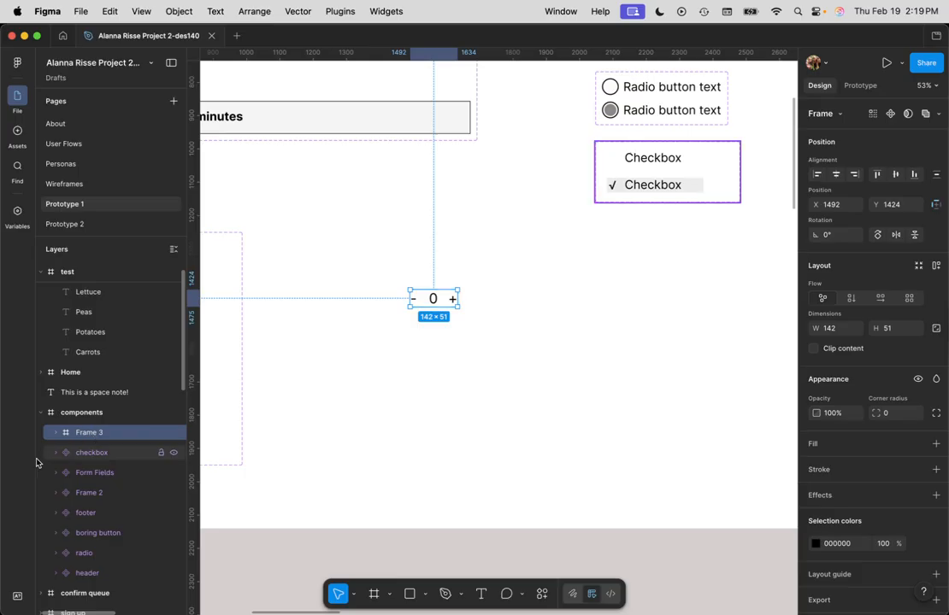
Step: Rename the new frame around the -, 0 and + texts "counter" and turn it into a component
double_click(88, 433)
type("counter")
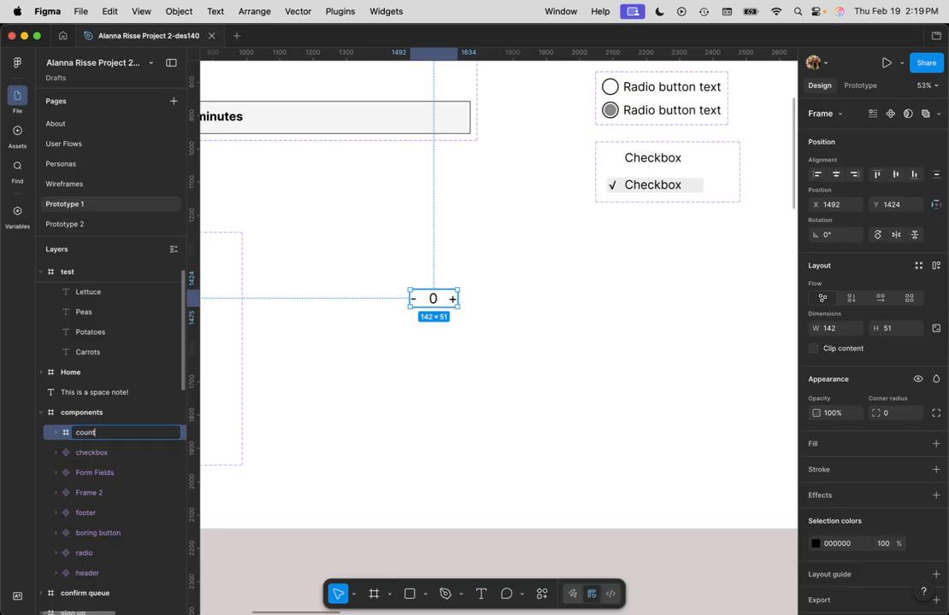
key("Return")
right_click(89, 434)
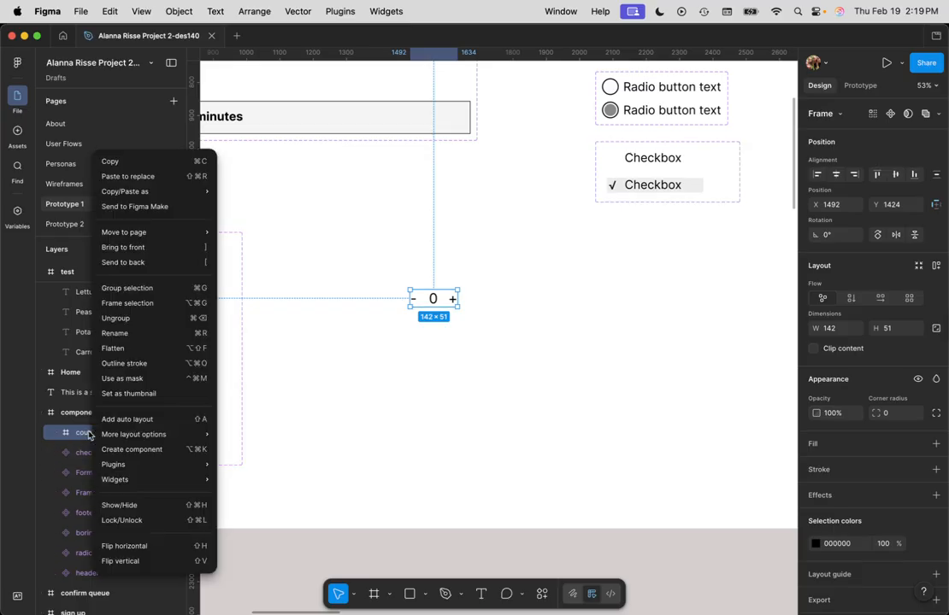
left_click(132, 449)
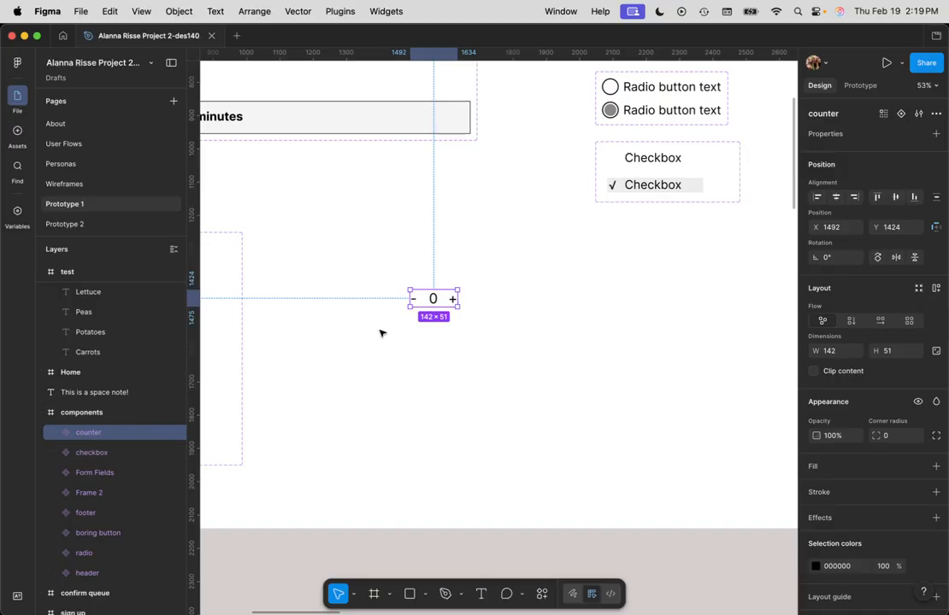
left_click(837, 135)
left_click(834, 137)
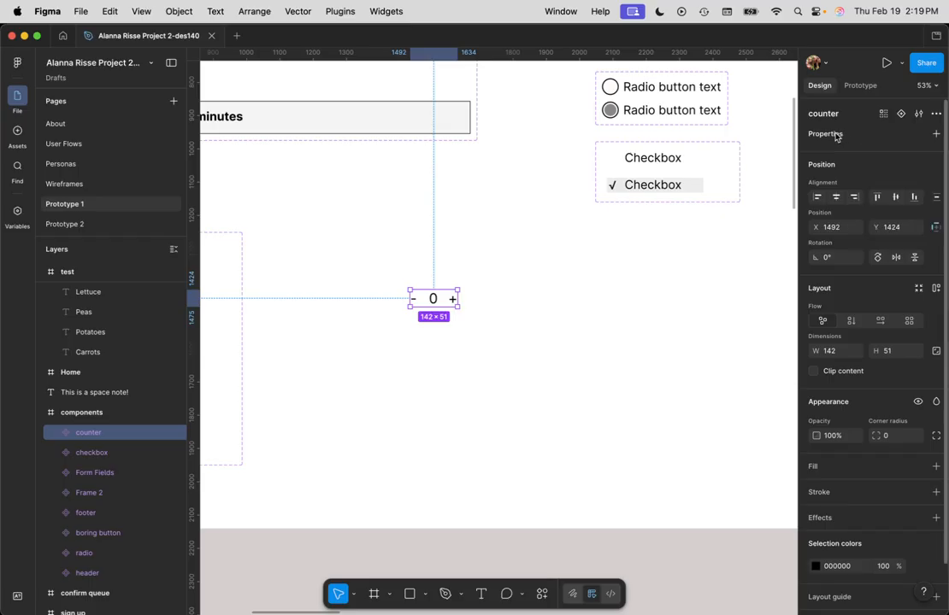
double_click(821, 115)
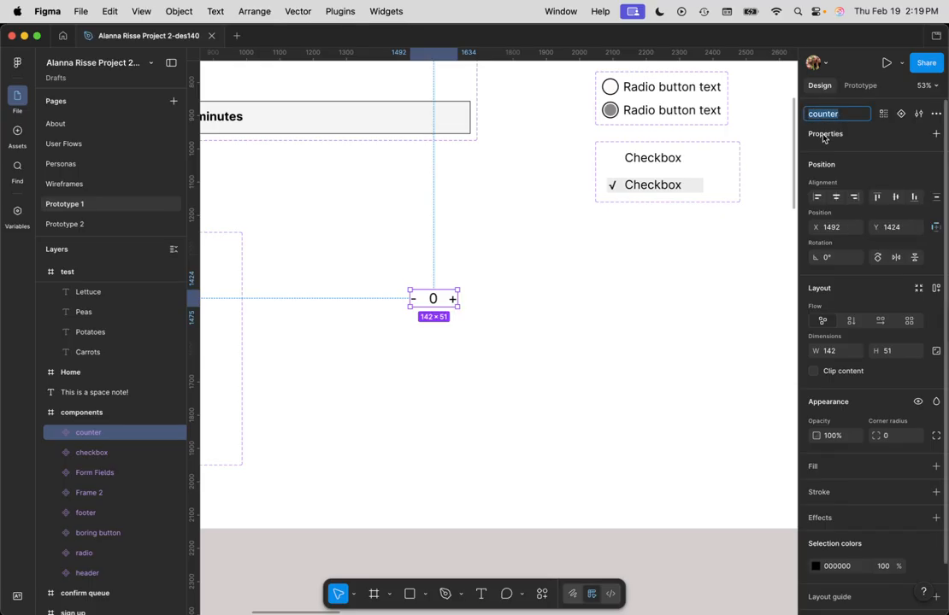
left_click(537, 293)
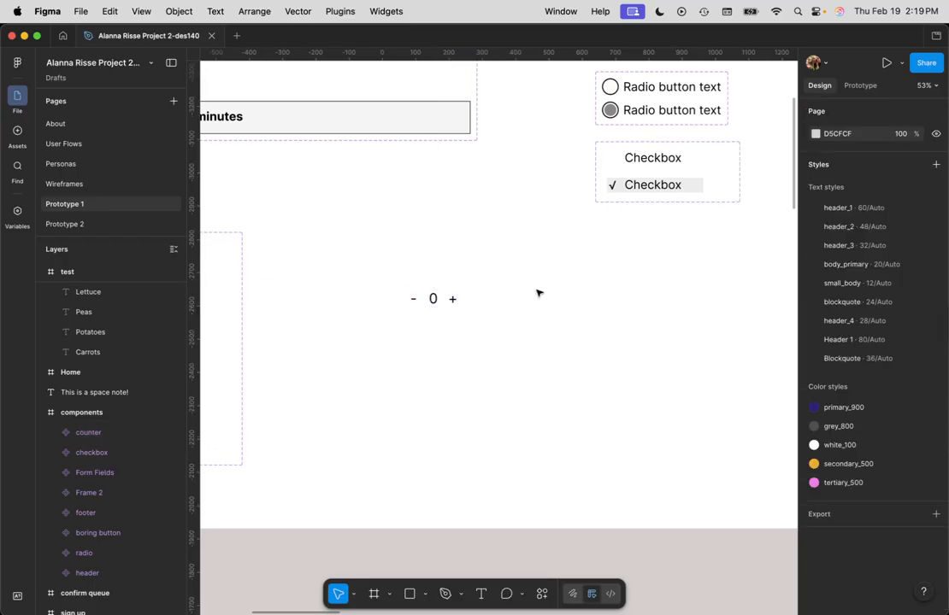
Step: Place an instance of the counter component in the test frame
left_click(436, 302)
scroll(453, 360, "down", 5)
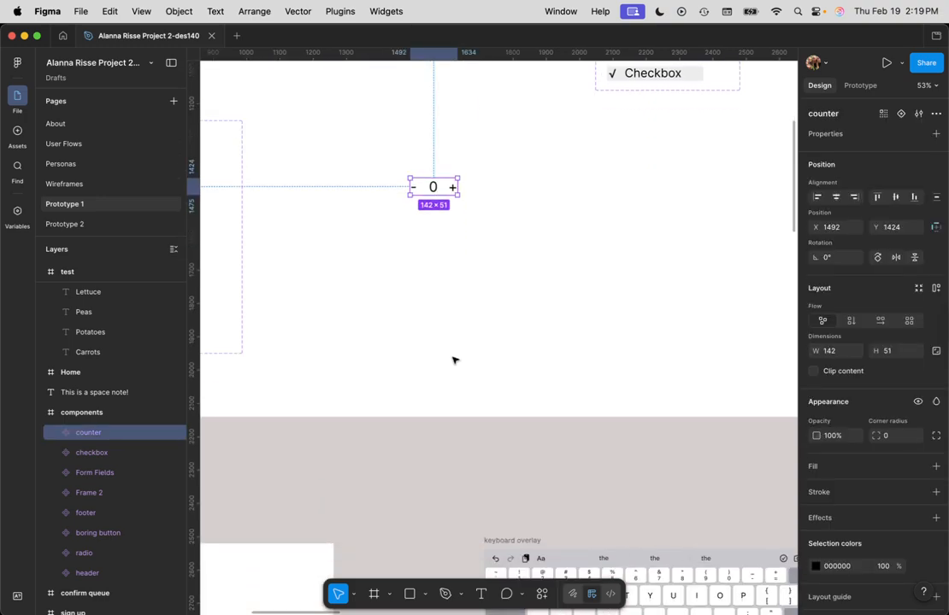
scroll(407, 393, "down", 6)
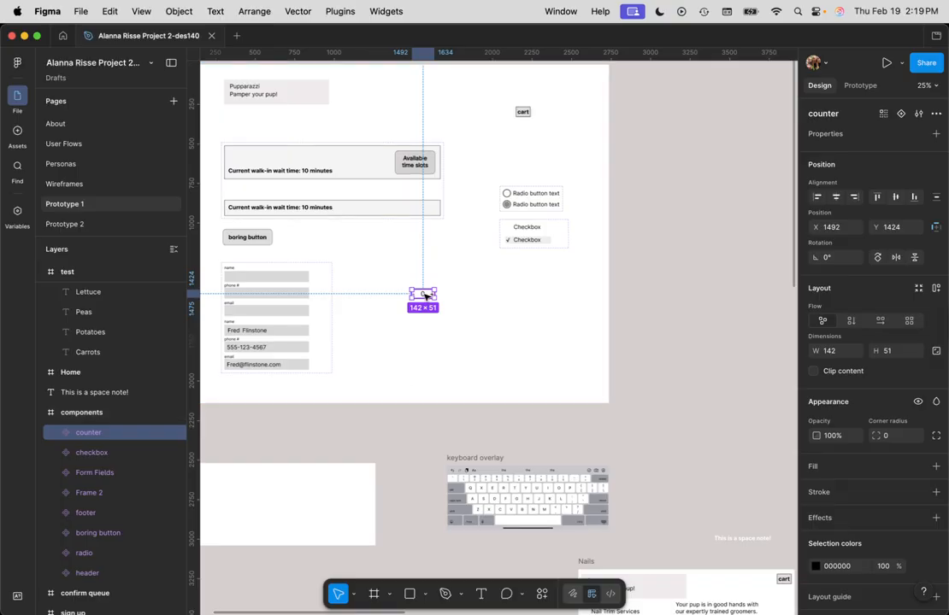
left_click_drag(425, 295, 255, 494)
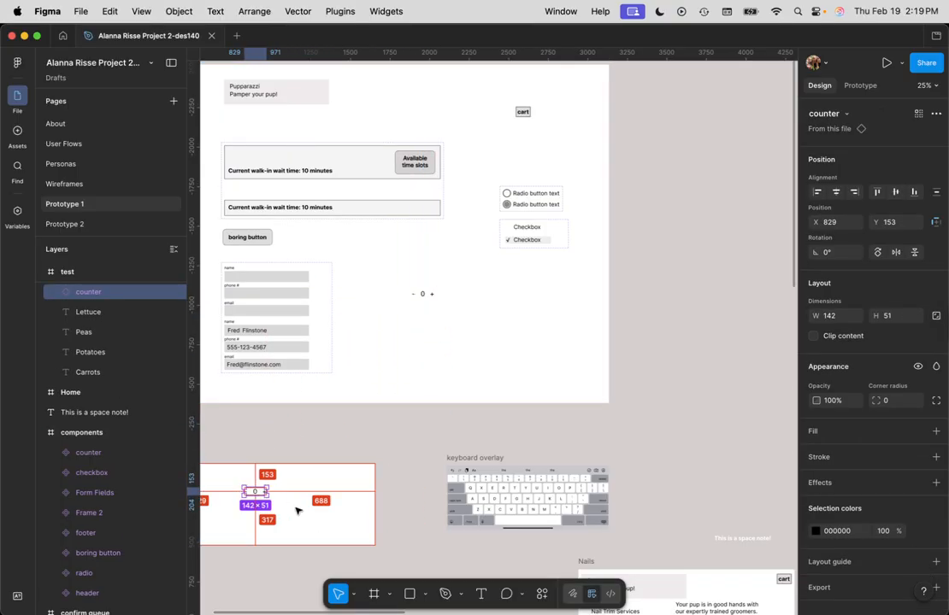
left_click(299, 515)
Step: Move the counter instance in the test frame beside the Carrots label, level with its text
scroll(262, 504, "up", 5)
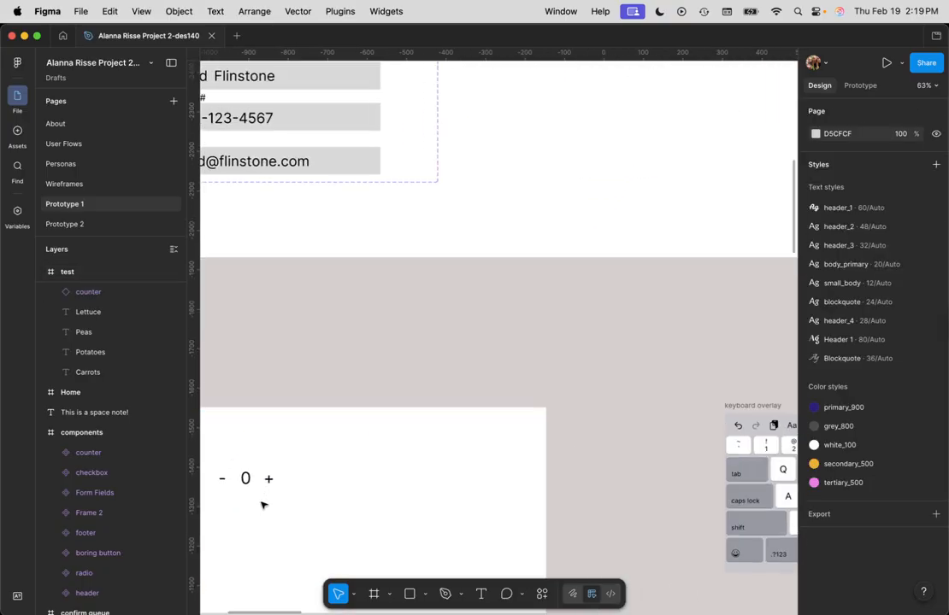
scroll(262, 506, "up", 3)
left_click(247, 473)
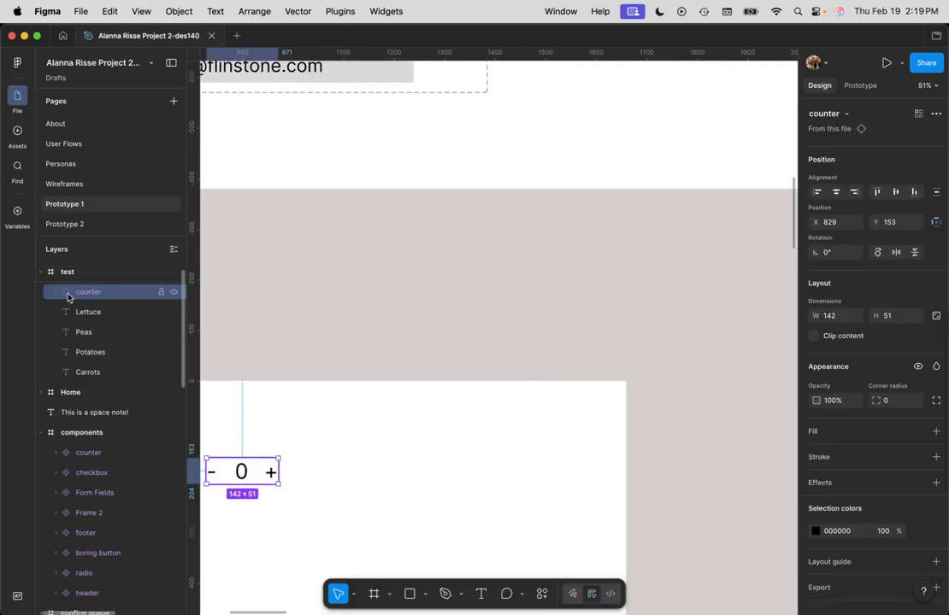
left_click(289, 428)
left_click_drag(256, 527, 639, 505)
left_click_drag(633, 451, 386, 461)
Step: Duplicate the counter down the list at even spacing so Potatoes, Peas and Lettuce each have one
key("super+d")
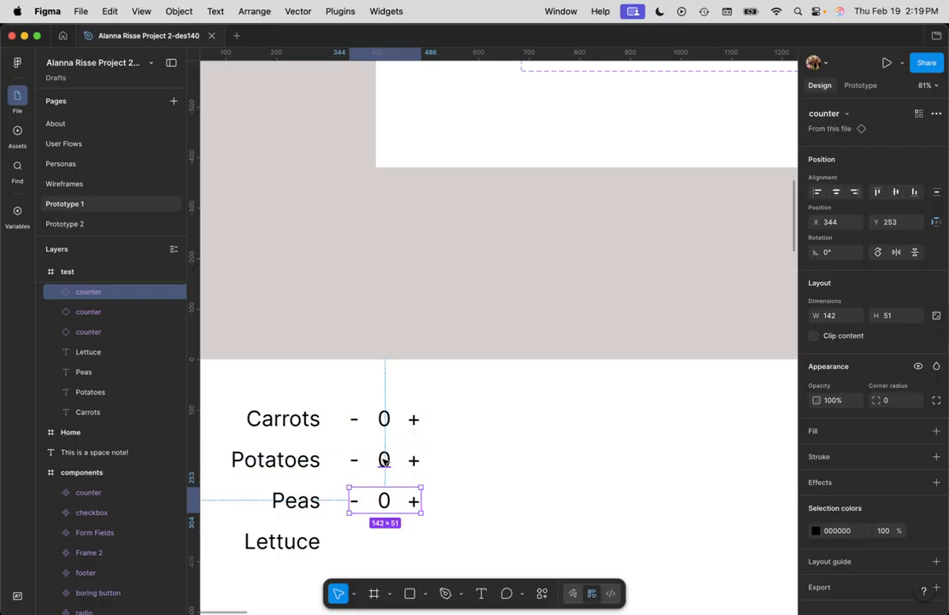
key("super+d")
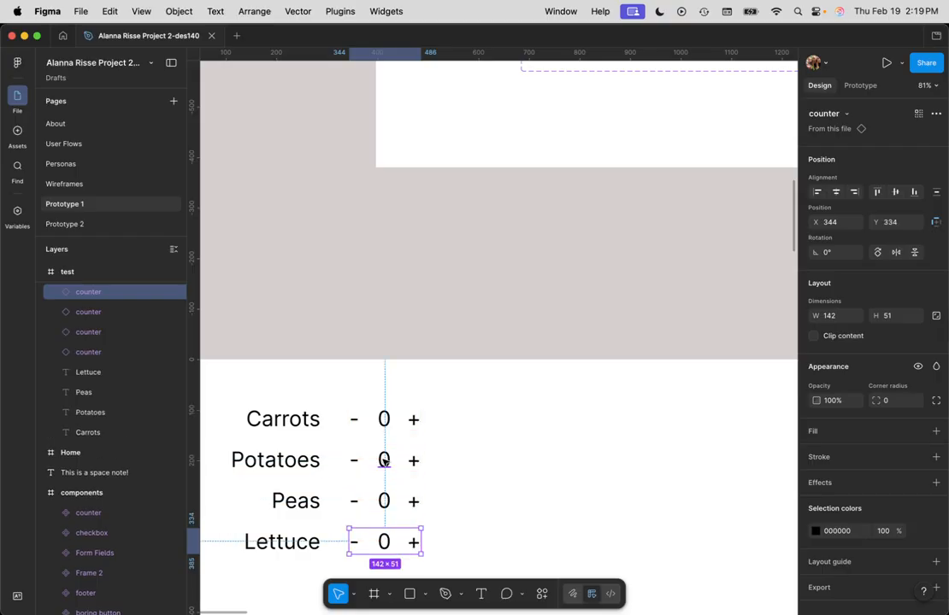
left_click(494, 417)
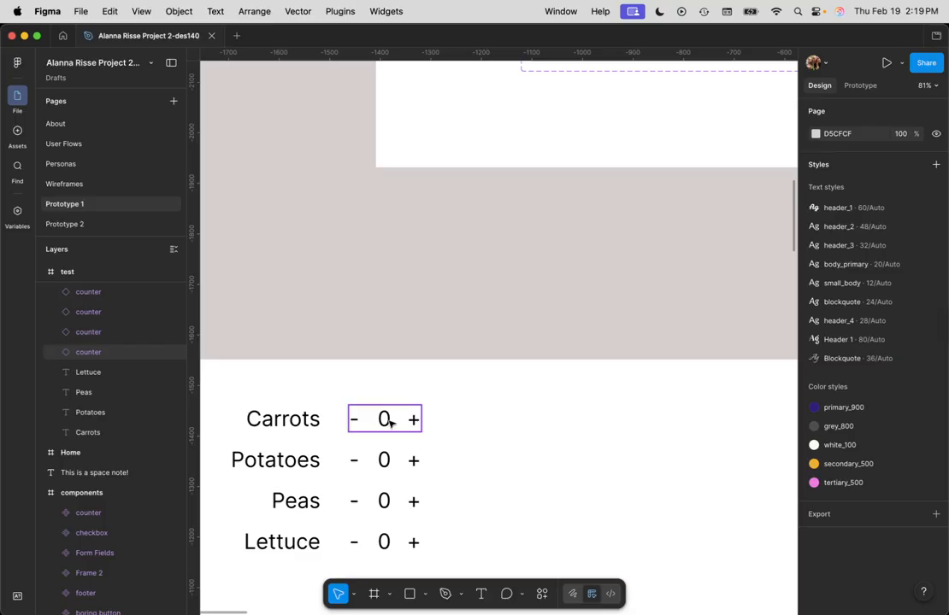
Step: Add an On tap interaction to the + of the Carrots counter with a Set variable action targeting Carrot Count
double_click(416, 421)
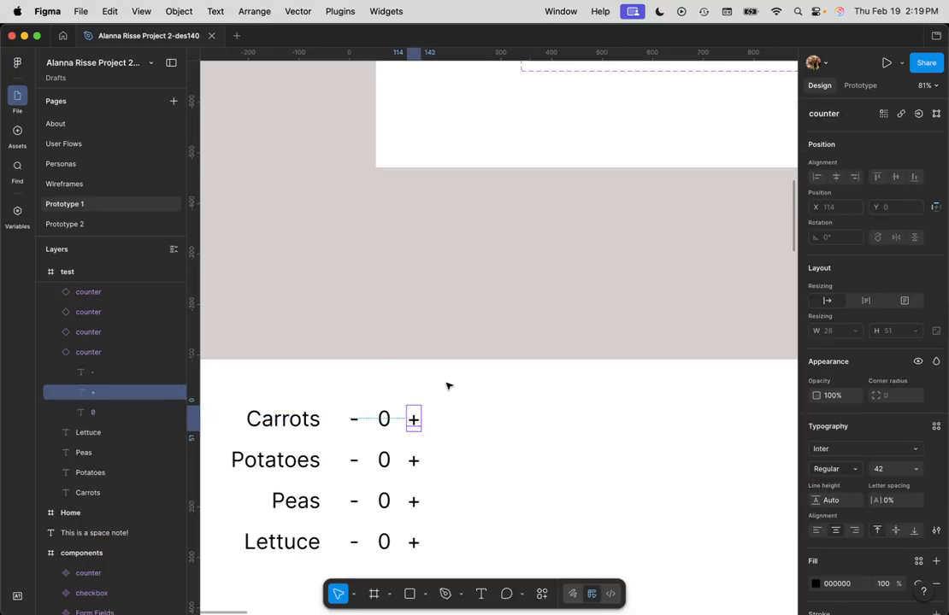
left_click(860, 87)
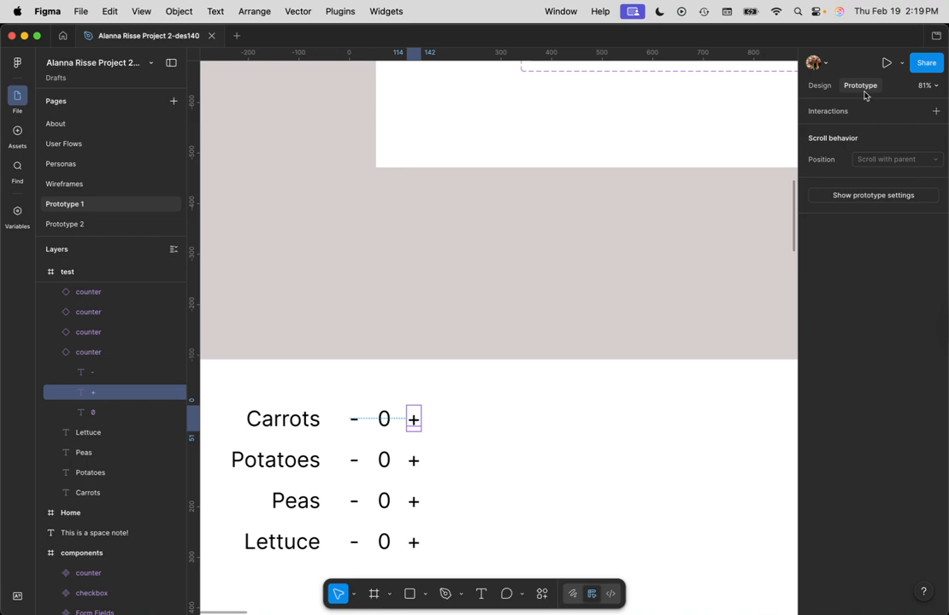
left_click(874, 115)
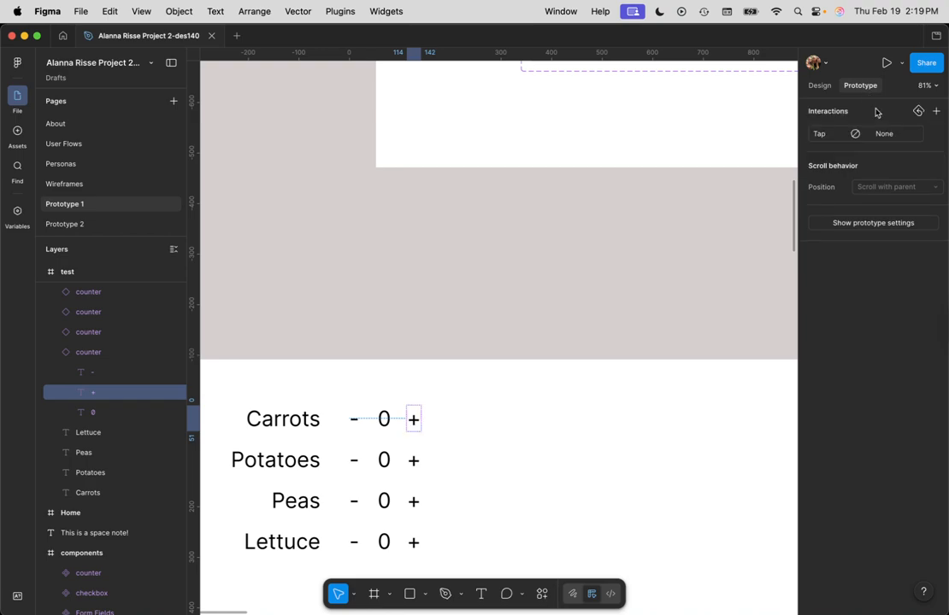
left_click(819, 133)
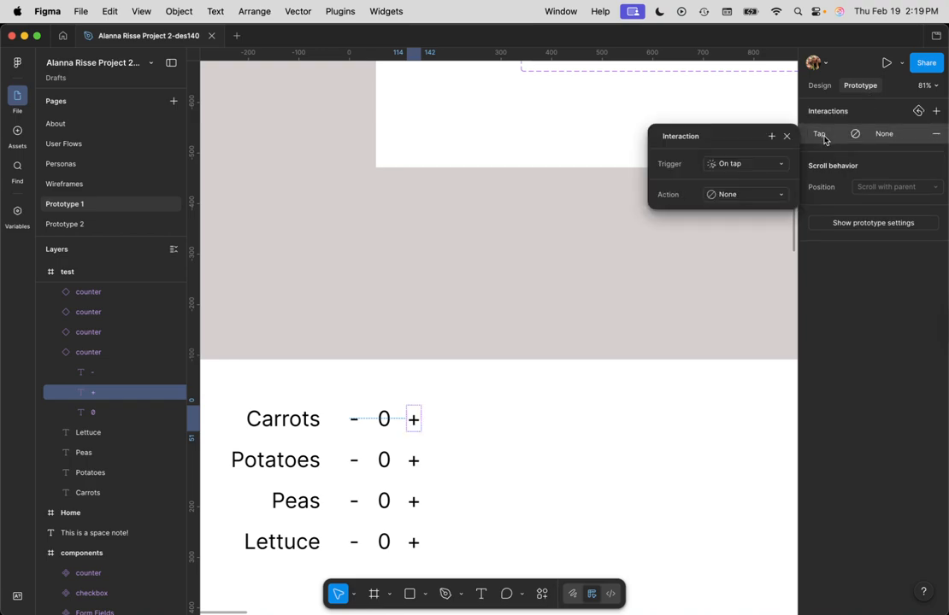
left_click(749, 194)
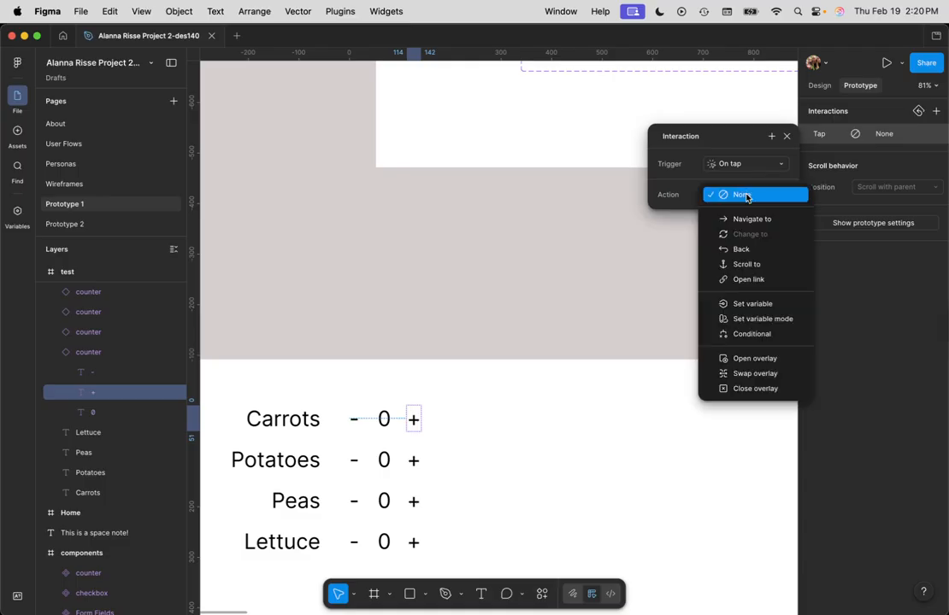
left_click(754, 303)
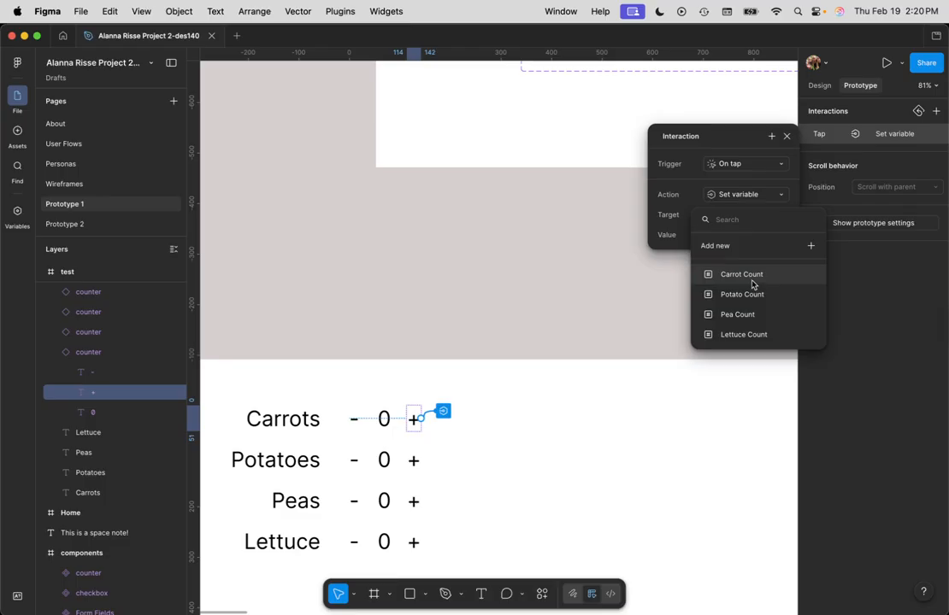
left_click(753, 276)
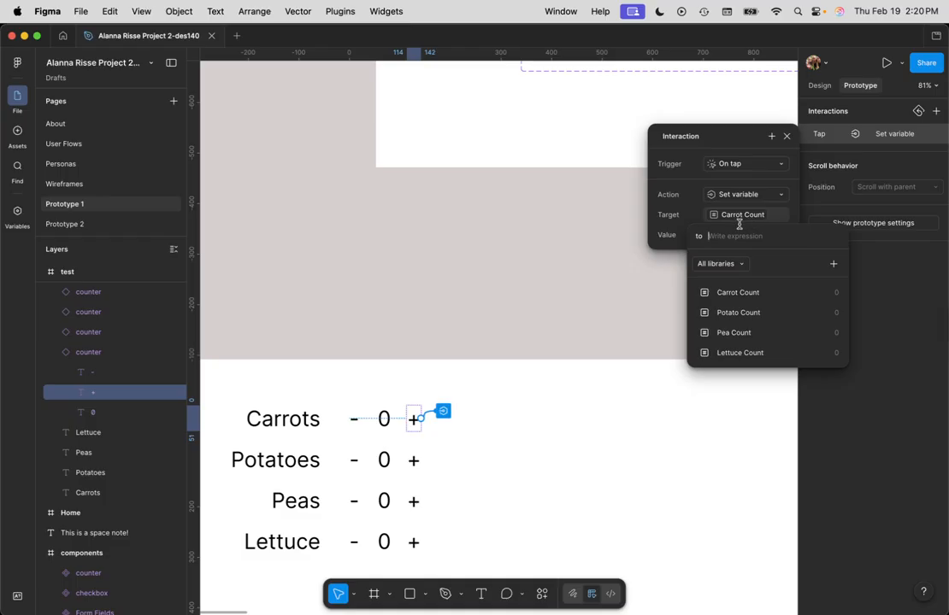
Step: Set the value of the Carrots + interaction to the expression Carrot Count + 1
left_click(730, 292)
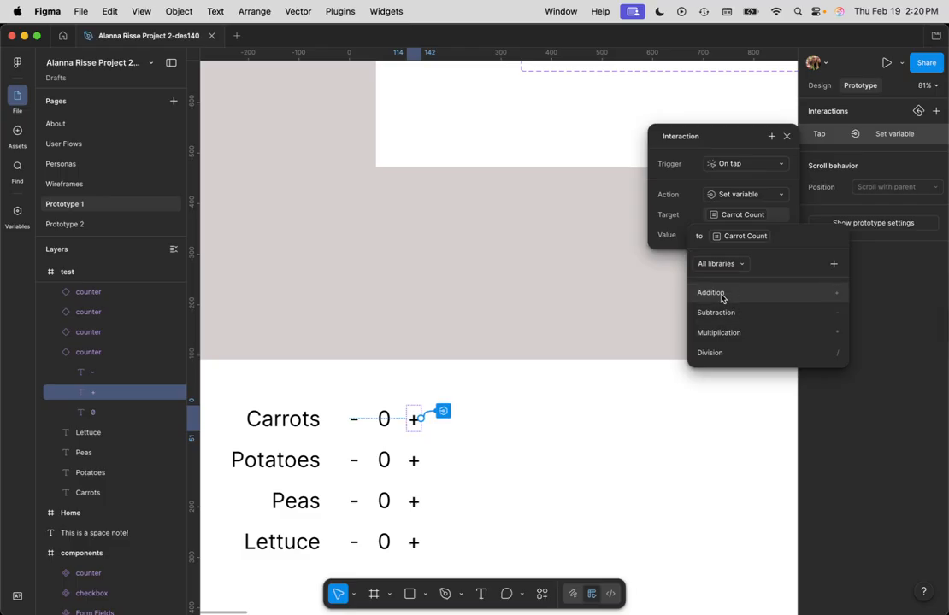
left_click(721, 295)
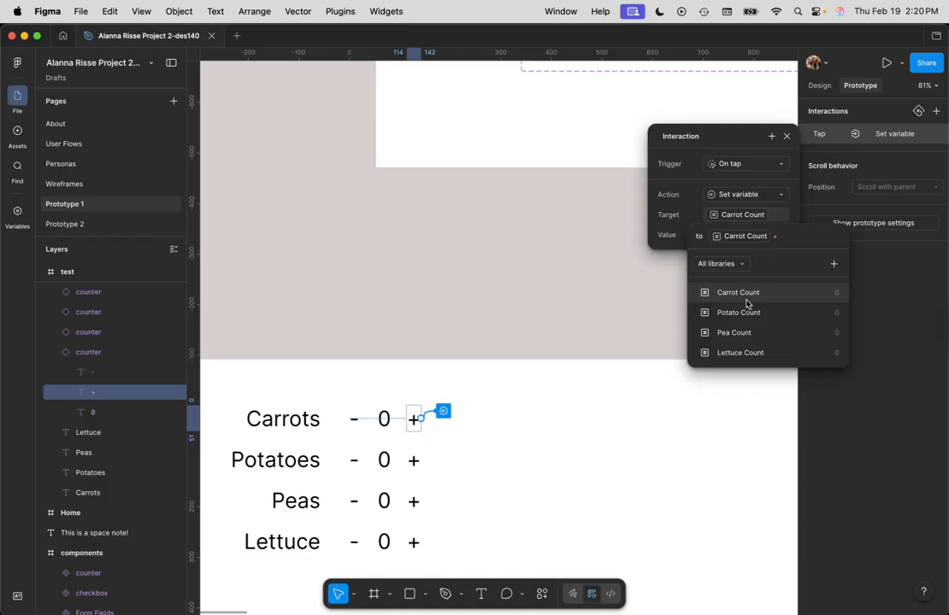
type("1")
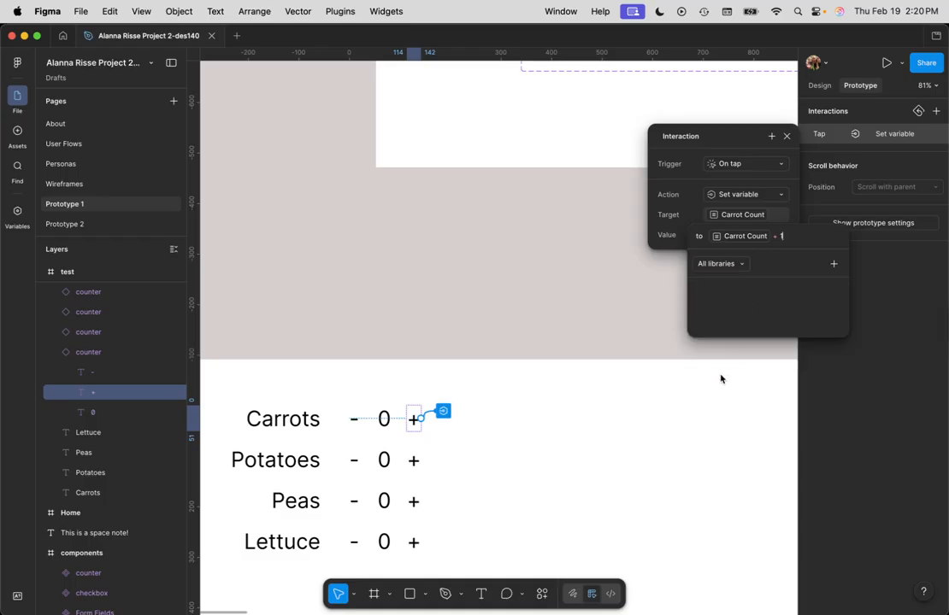
key("Return")
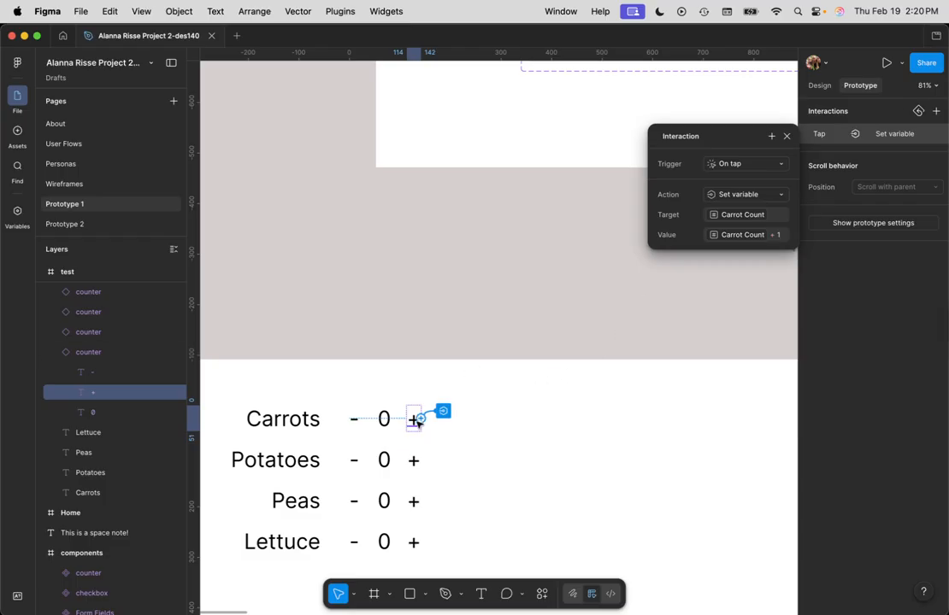
Step: Add an On tap interaction to the - of the Carrots counter with a Set variable action targeting Carrot Count
left_click(355, 419)
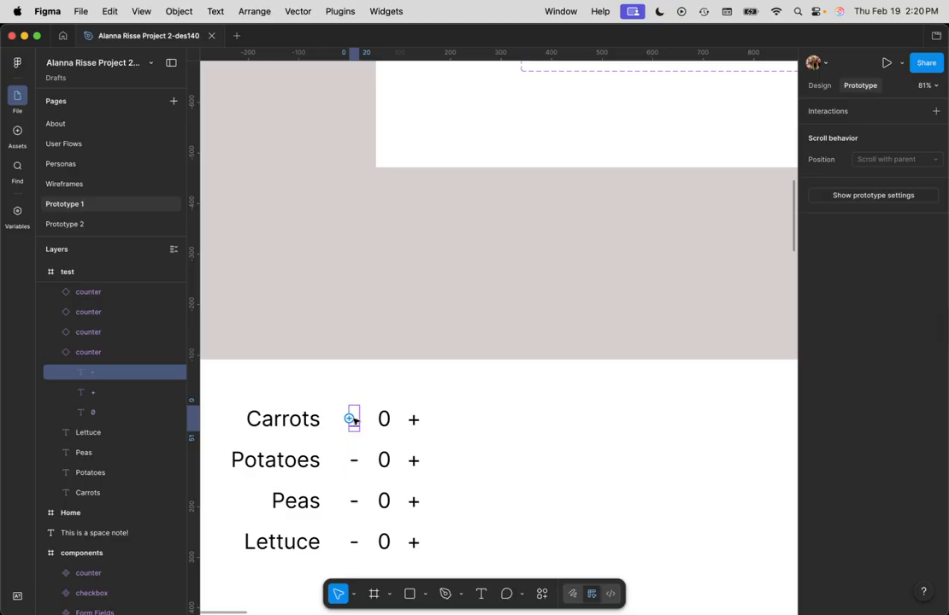
left_click(853, 114)
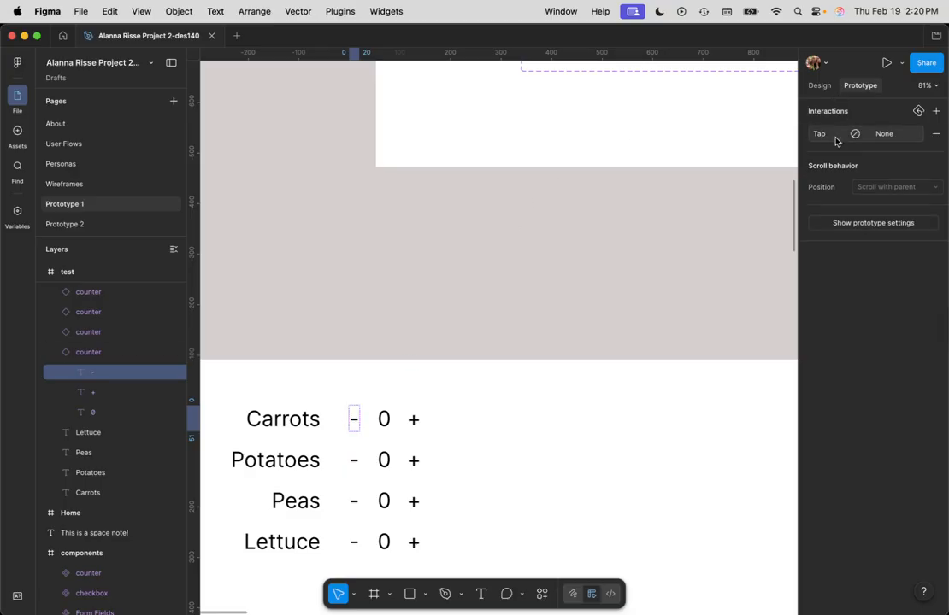
left_click(836, 140)
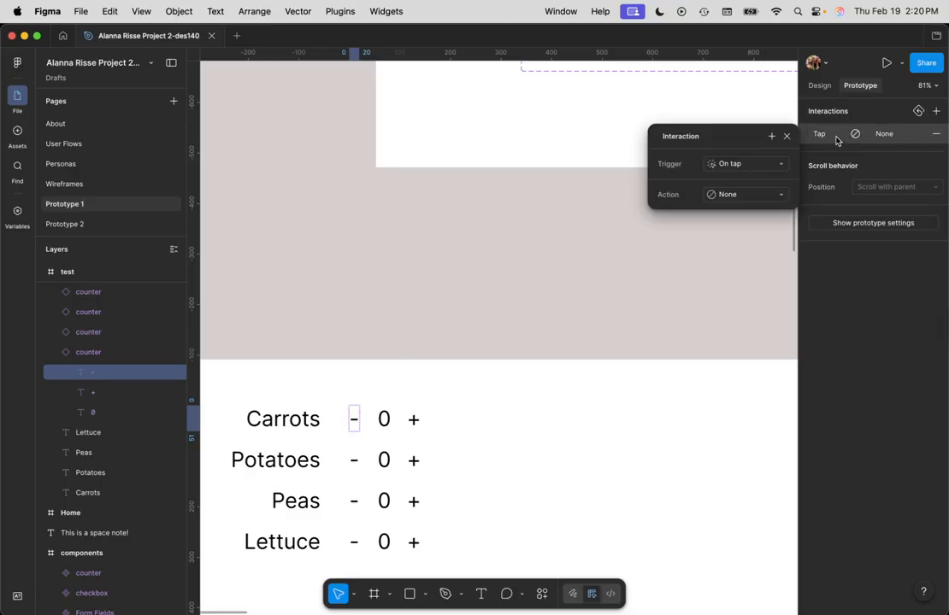
left_click(744, 195)
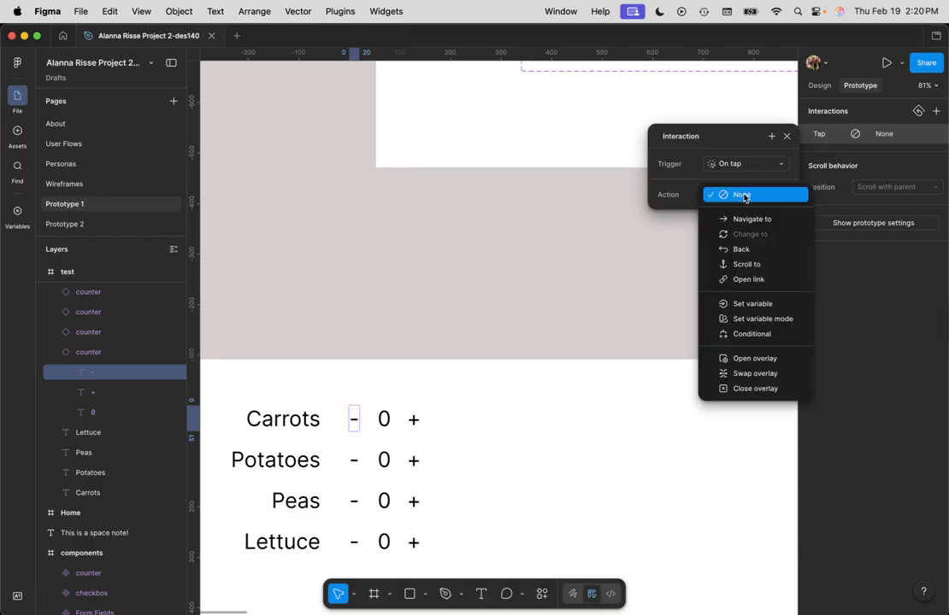
left_click(768, 304)
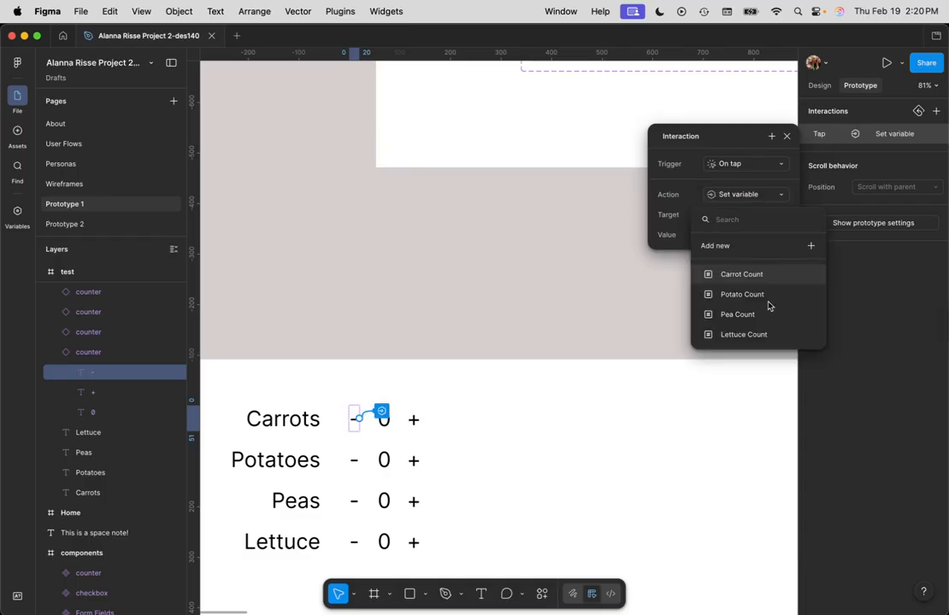
left_click(757, 275)
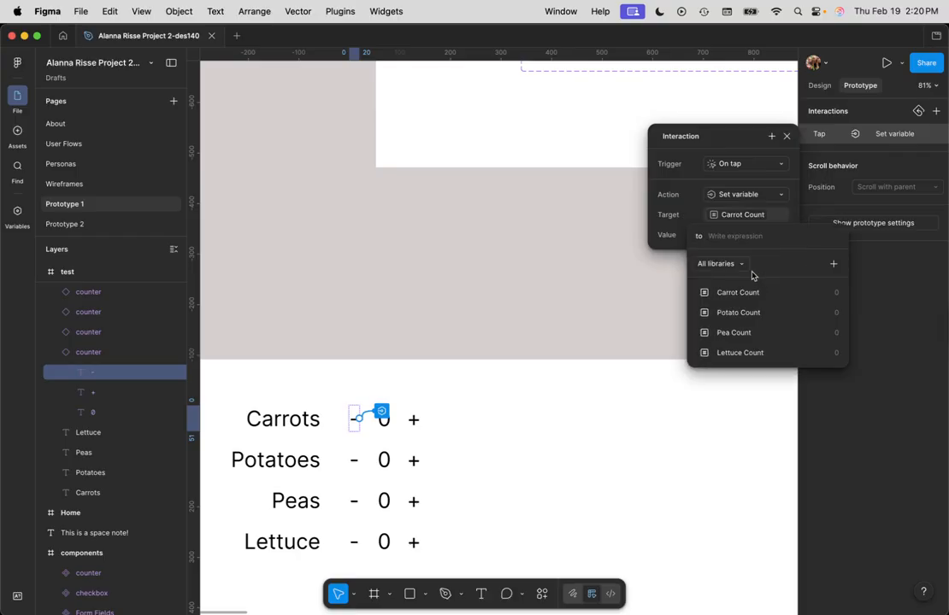
Step: Set the value of the Carrots - interaction to the expression Carrot Count - 1
left_click(752, 294)
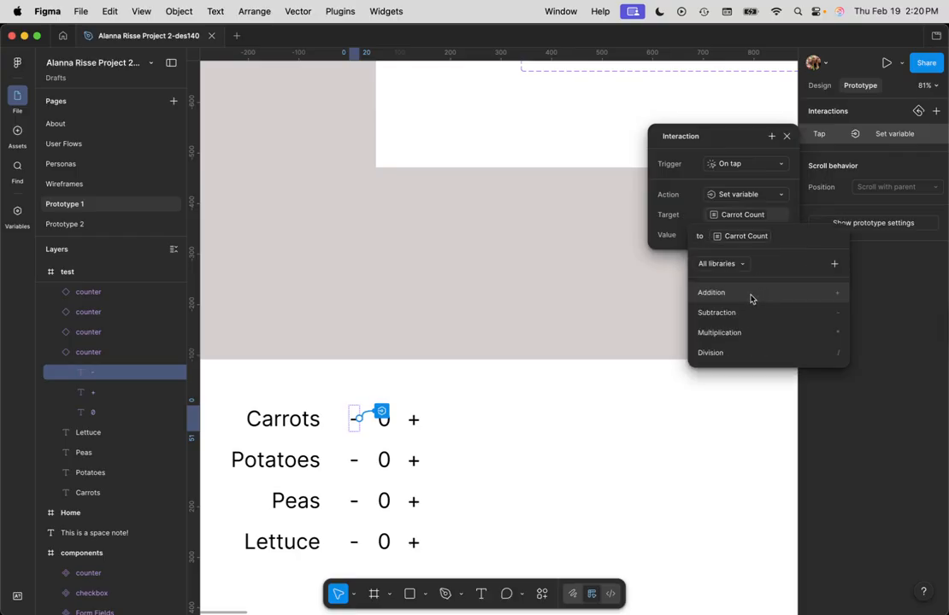
left_click(717, 313)
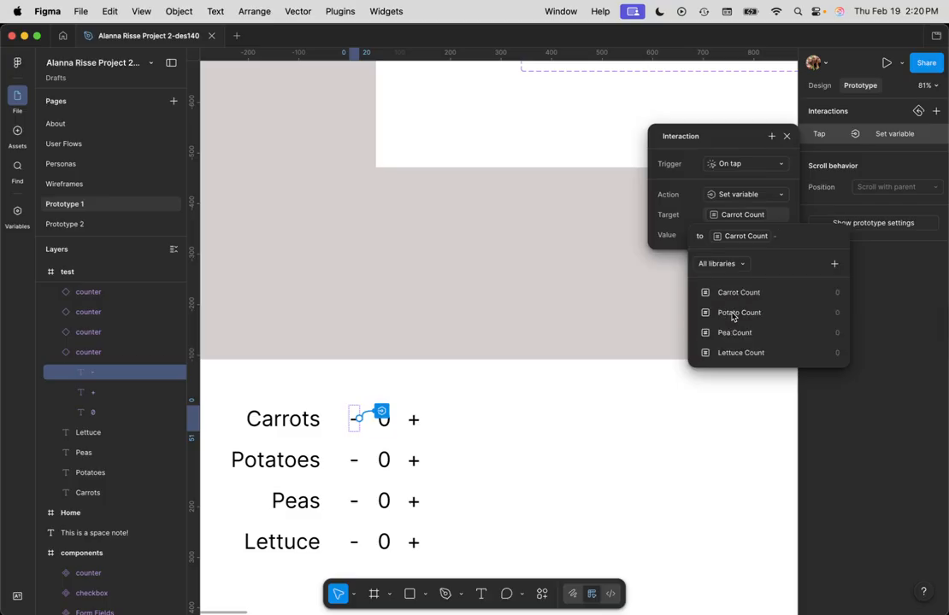
type("1")
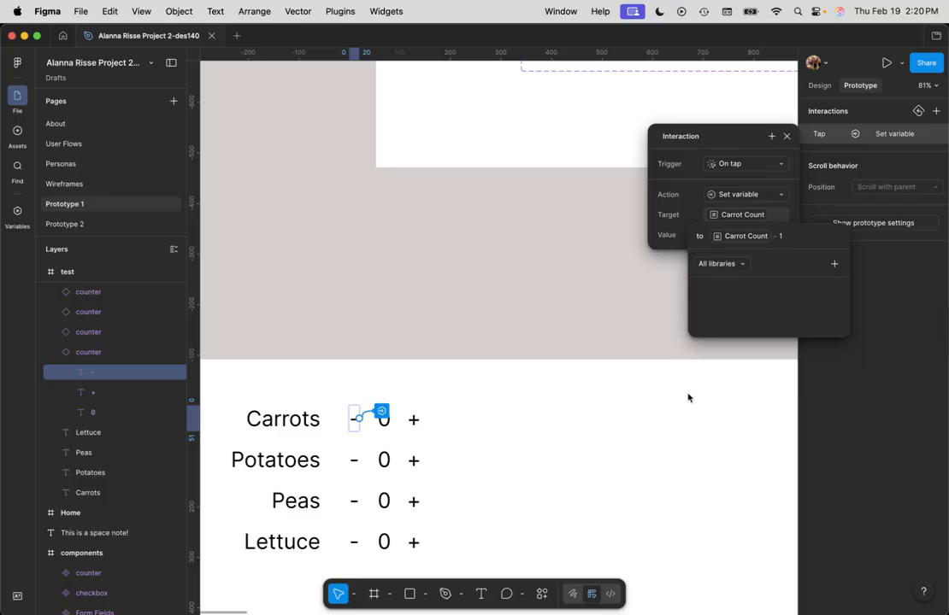
key("Return")
left_click(491, 379)
Step: Preview the test frame as a prototype, then close the preview
scroll(489, 382, "down", 1)
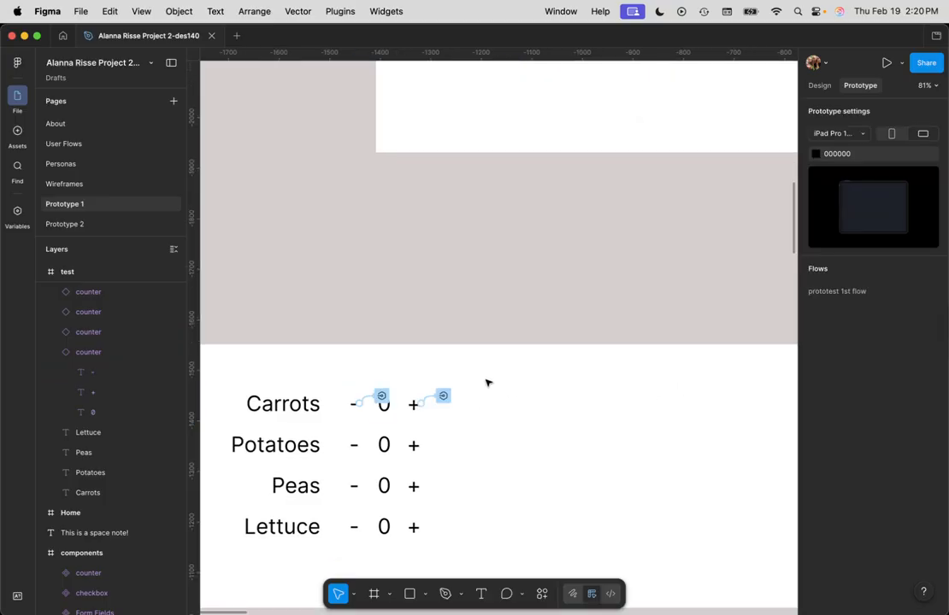
scroll(488, 384, "down", 2)
left_click(561, 466)
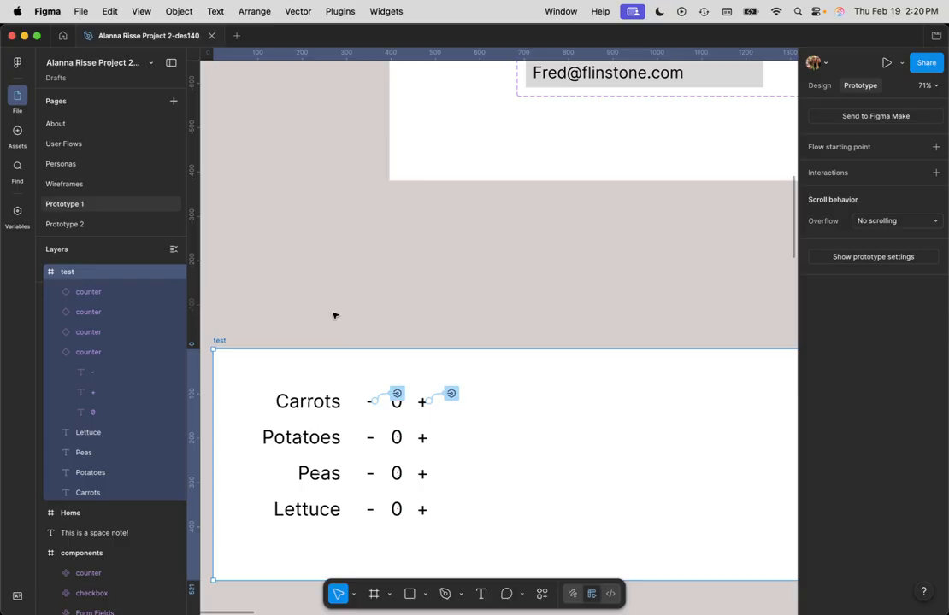
key("shift+space")
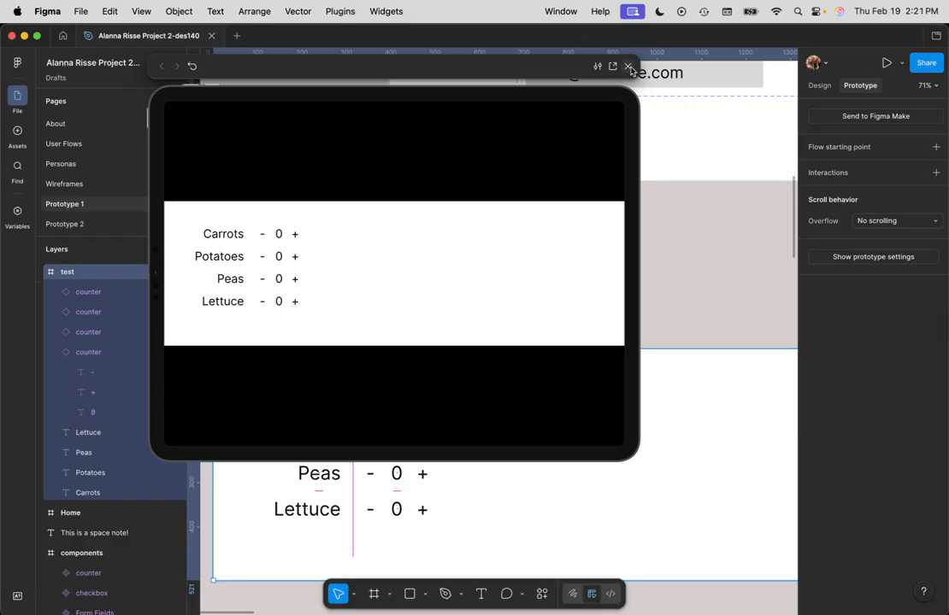
key("Escape")
Step: Select the 0 text inside the Carrots counter and show its design properties
left_click(404, 407)
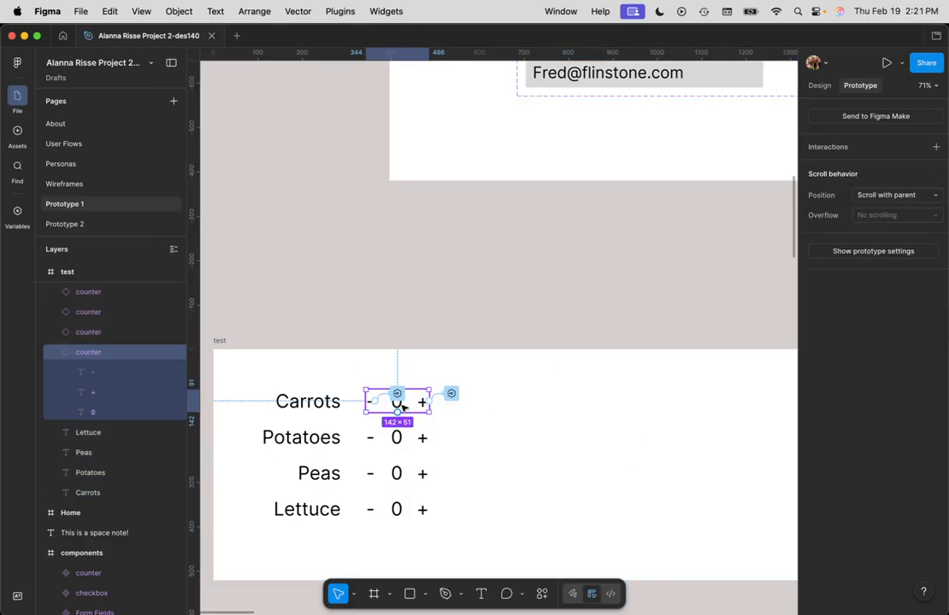
left_click(476, 404)
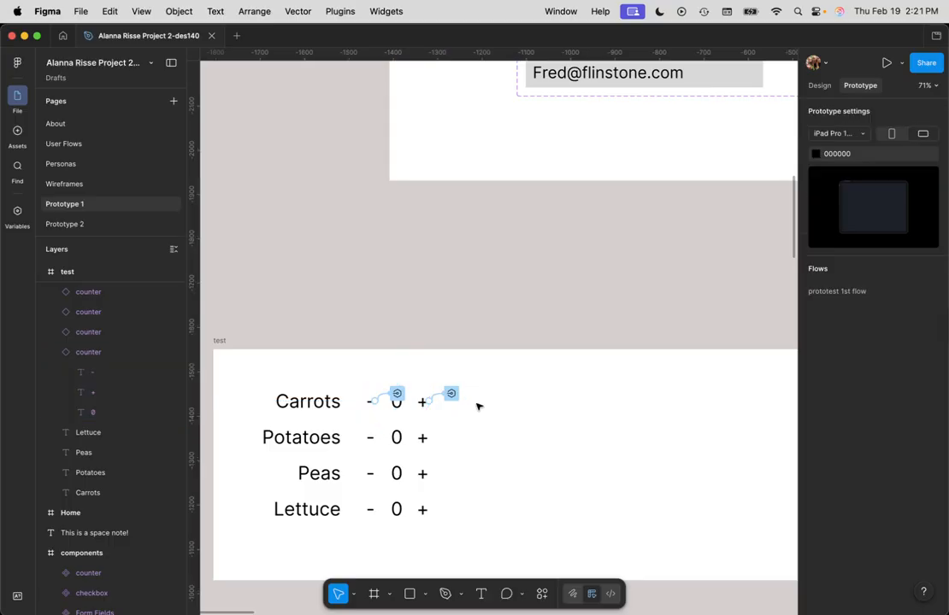
left_click(409, 409)
left_click(394, 408)
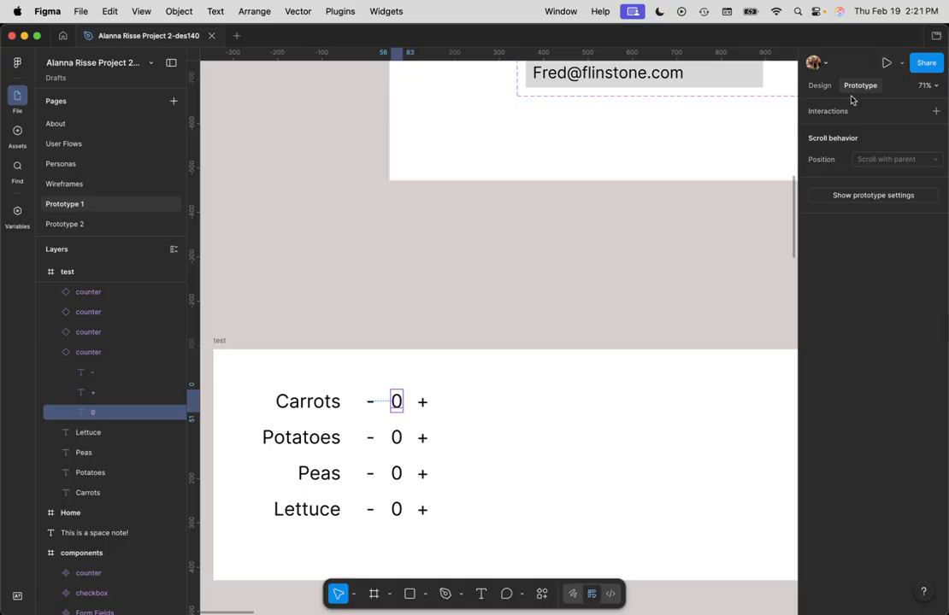
left_click(820, 87)
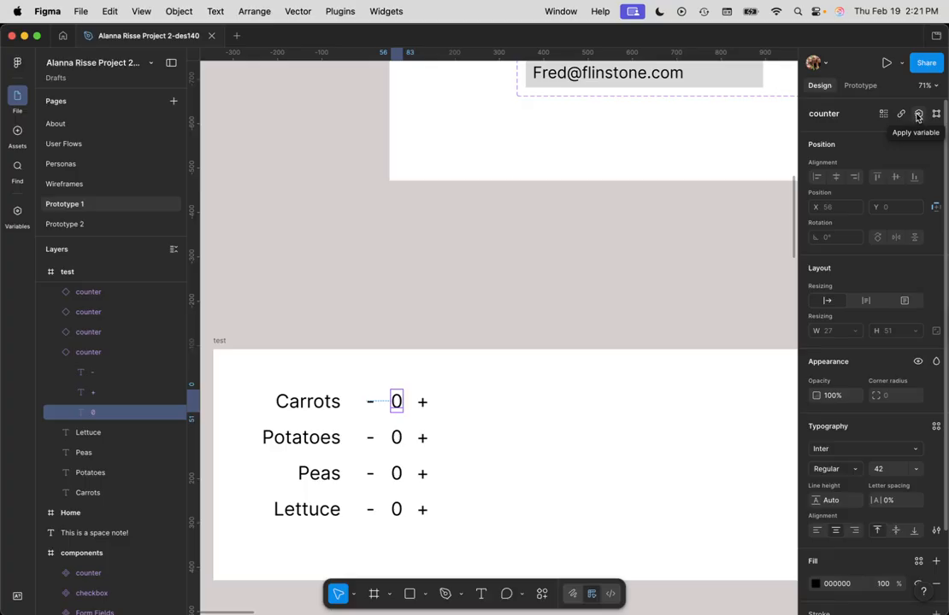
left_click(902, 64)
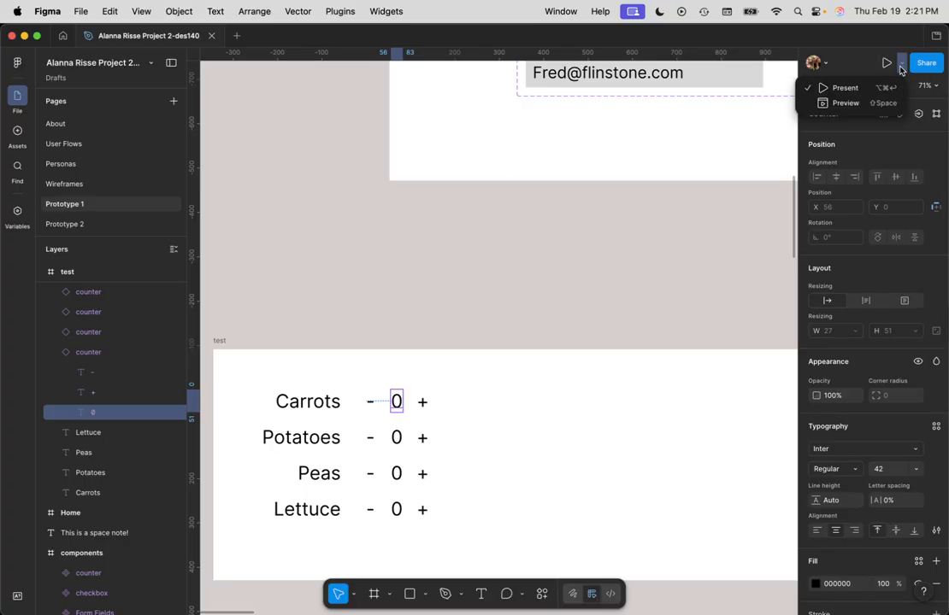
left_click(892, 142)
left_click(935, 87)
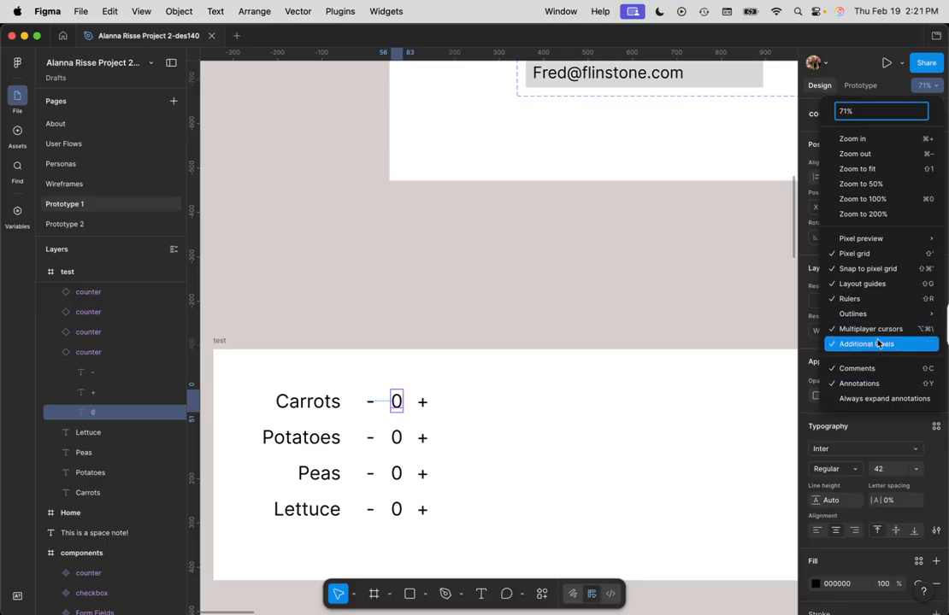
left_click(938, 88)
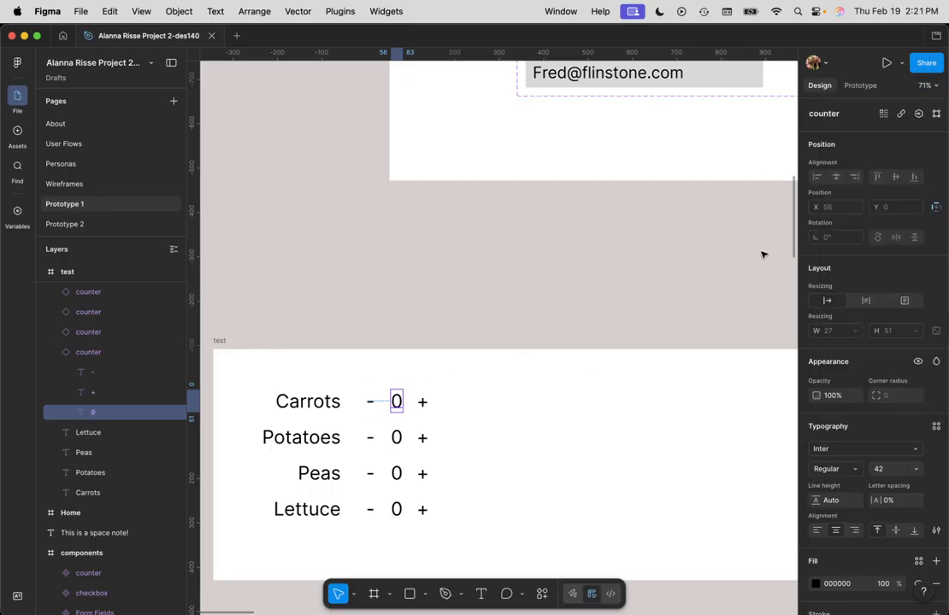
Step: Bind the content of the Carrots counter's 0 text to the Carrot Count variable
left_click(919, 114)
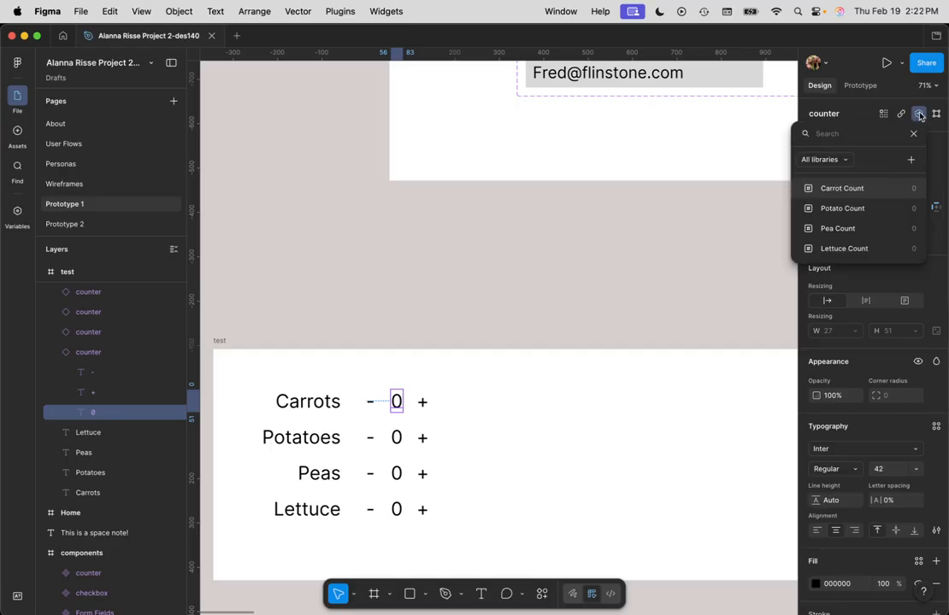
left_click(863, 189)
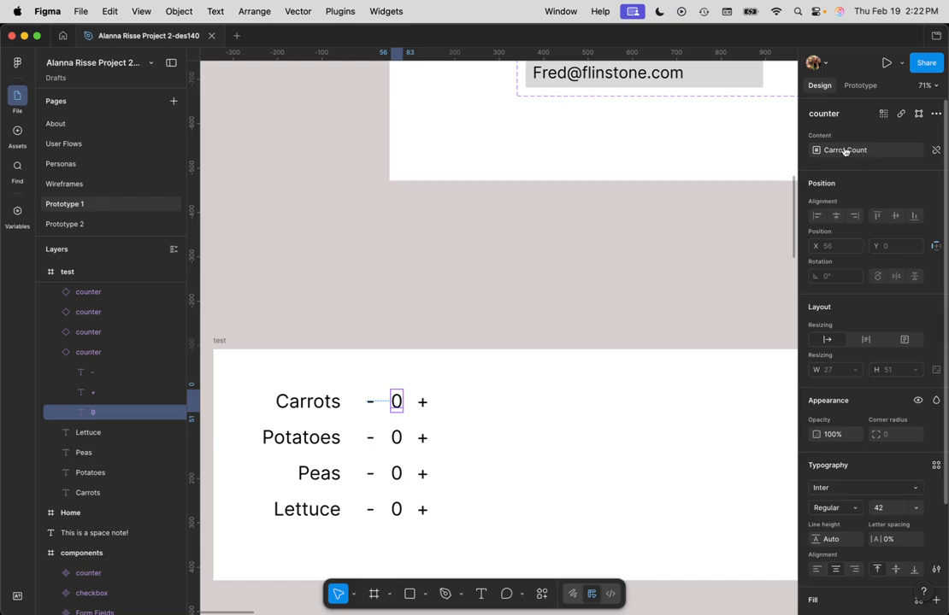
Step: Preview the test frame and try the Carrots + and - and the Potatoes +, closing the preview when done
left_click(220, 341)
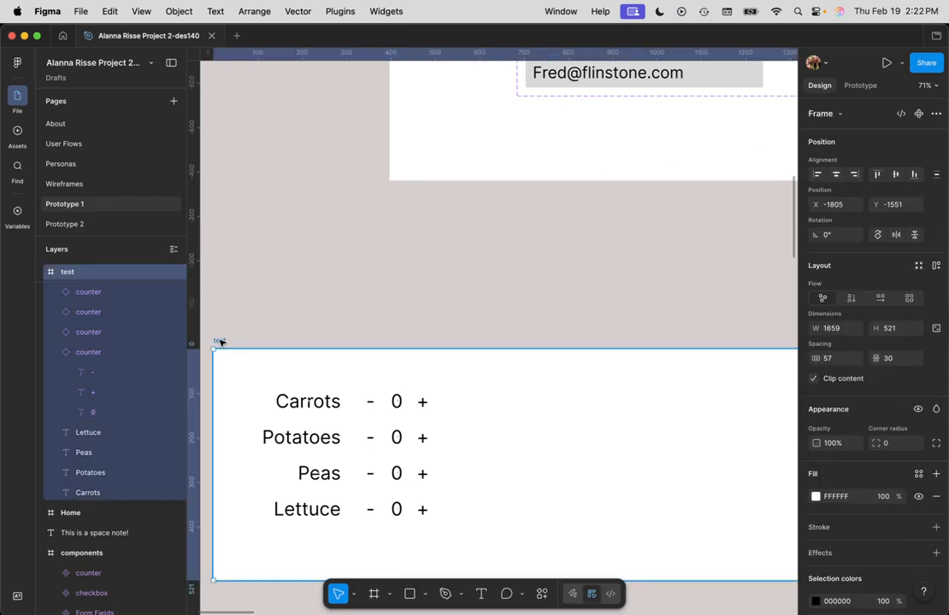
key("shift+space")
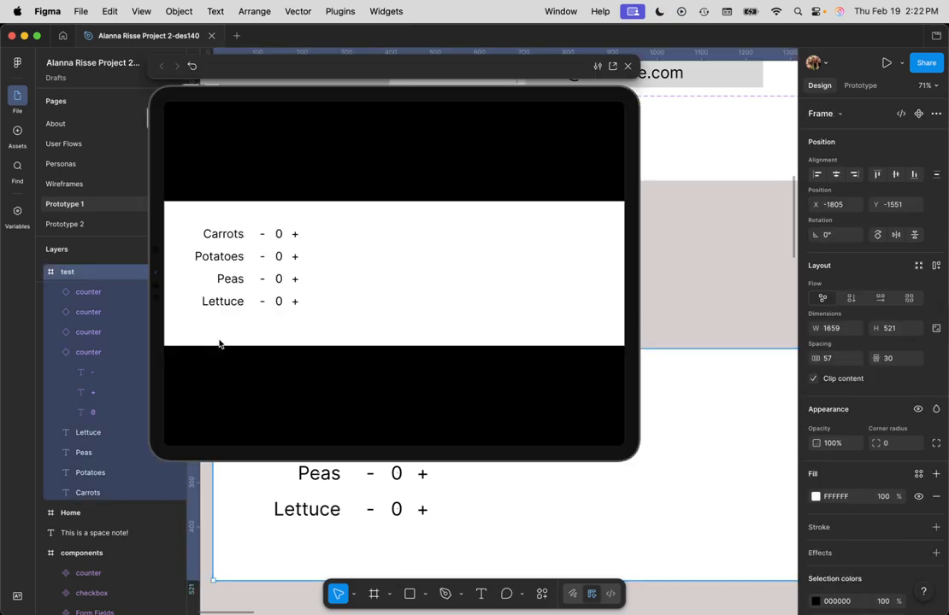
left_click(296, 236)
double_click(296, 236)
left_click(262, 237)
left_click(263, 237)
left_click(263, 237)
left_click(295, 259)
left_click(295, 236)
left_click(628, 66)
Step: Bind the content of the Potatoes counter's 0 text to the Potato Count variable
scroll(438, 427, "down", 2)
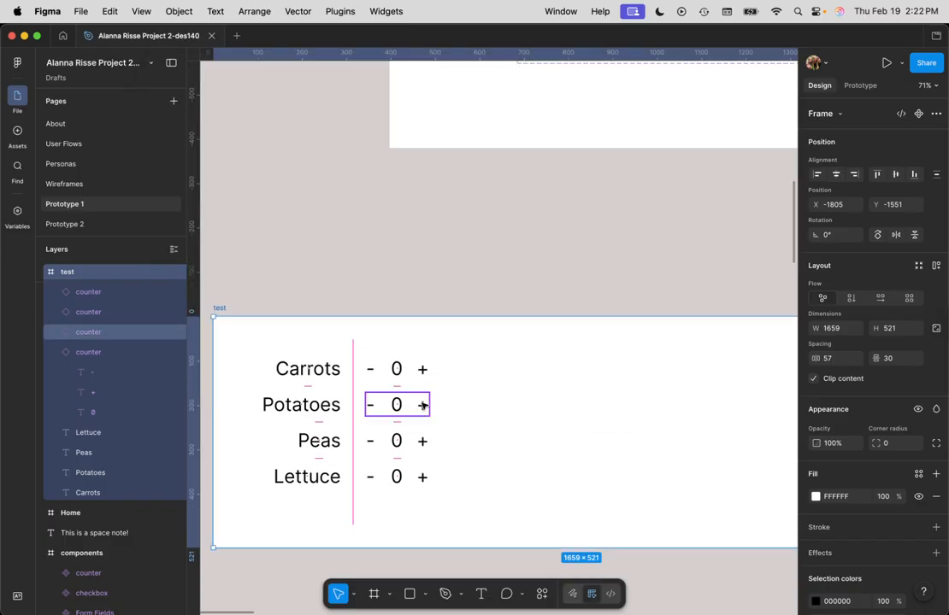
left_click(397, 405)
double_click(397, 405)
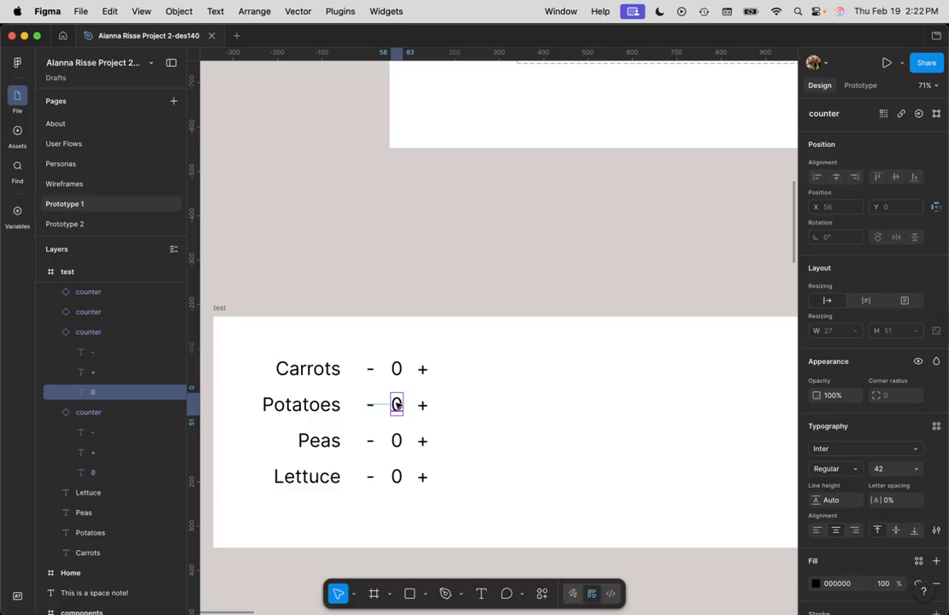
left_click(920, 115)
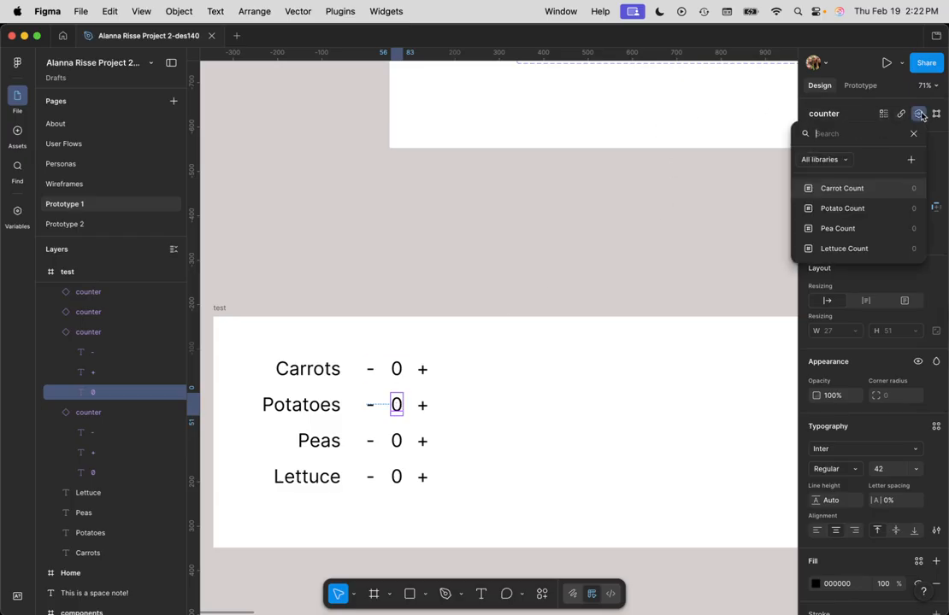
left_click(844, 211)
Step: Bind the content of the Peas counter's 0 text to the Pea Count variable
left_click(397, 442)
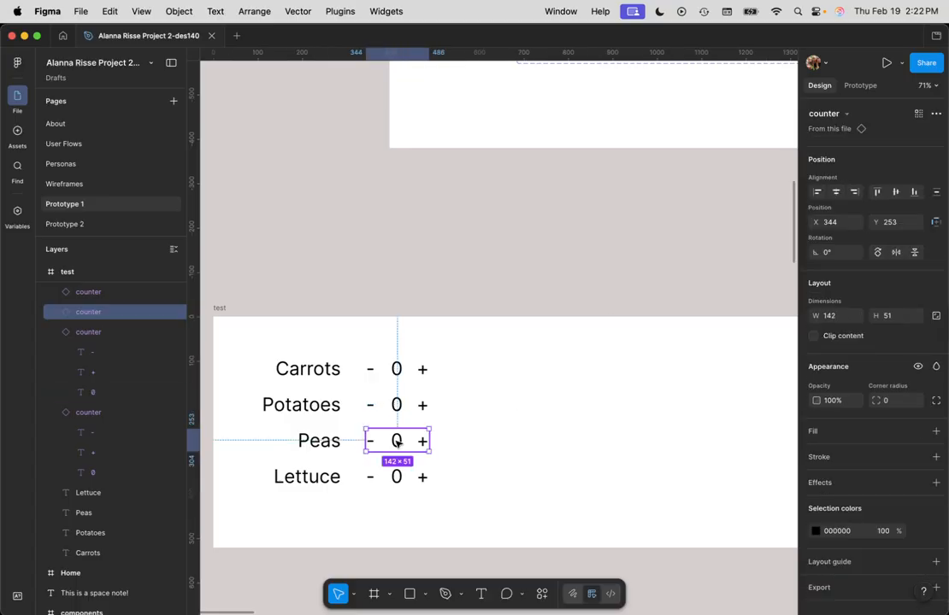
left_click(397, 442)
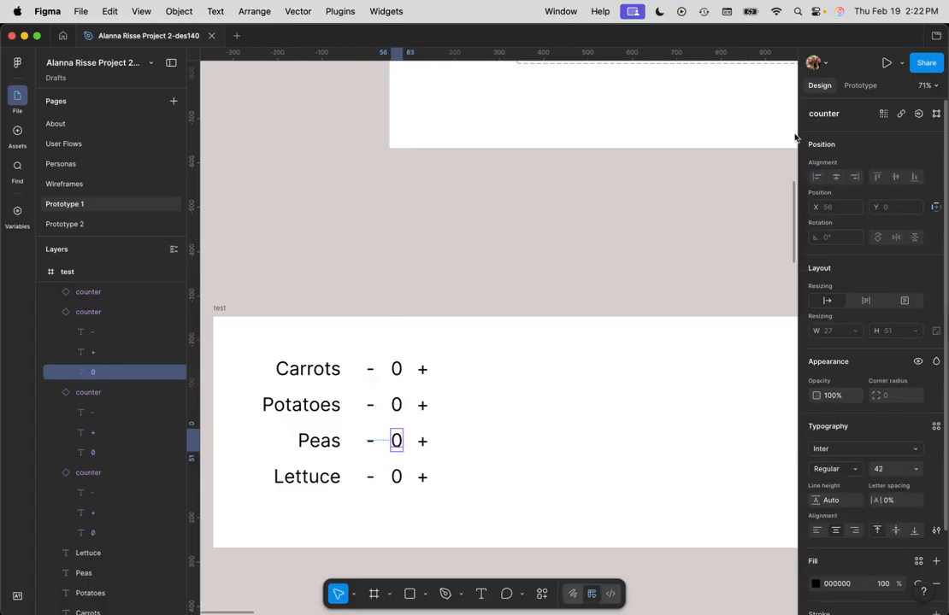
left_click(919, 114)
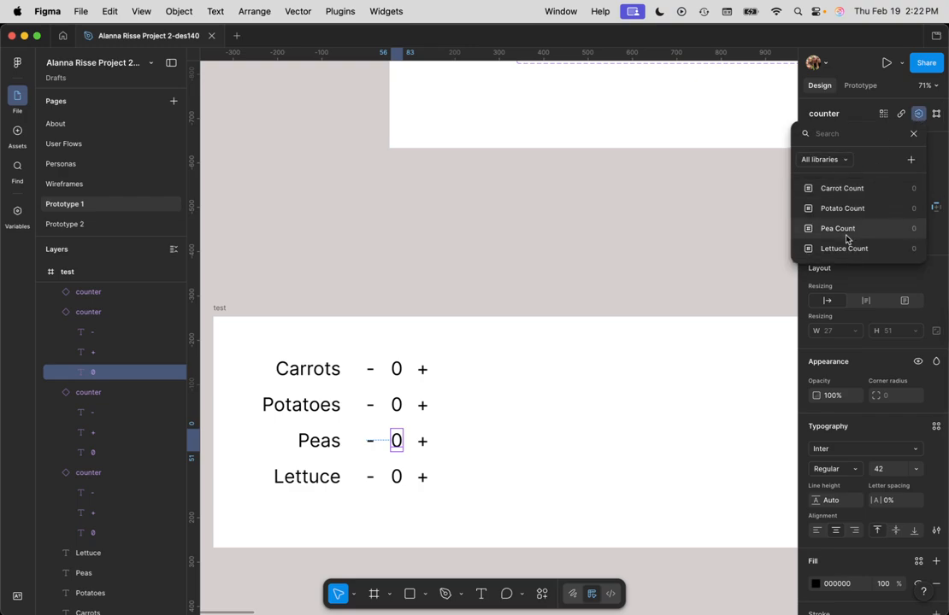
left_click(842, 229)
Step: Bind the content of the Lettuce counter's 0 text to the Lettuce Count variable
left_click(399, 478)
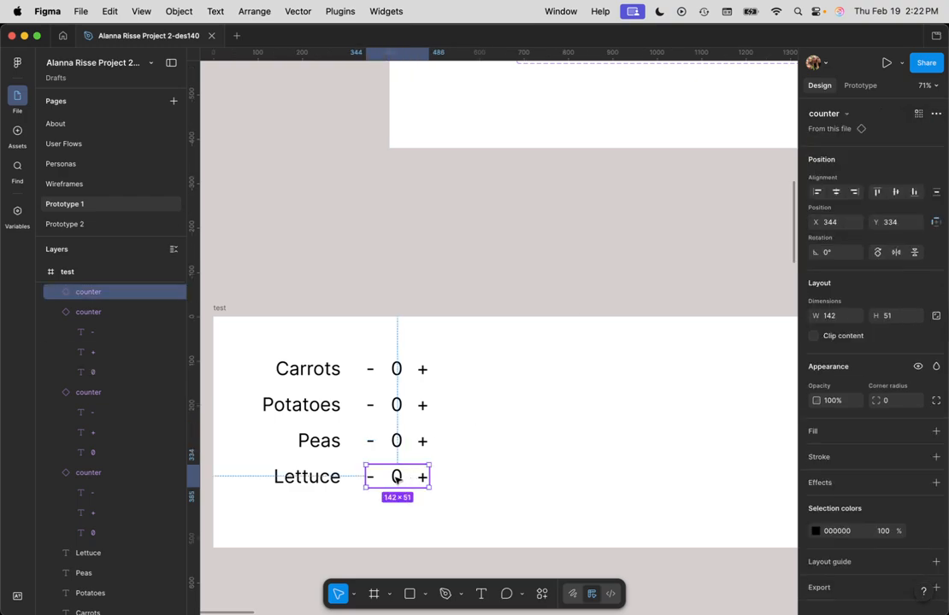
double_click(396, 479)
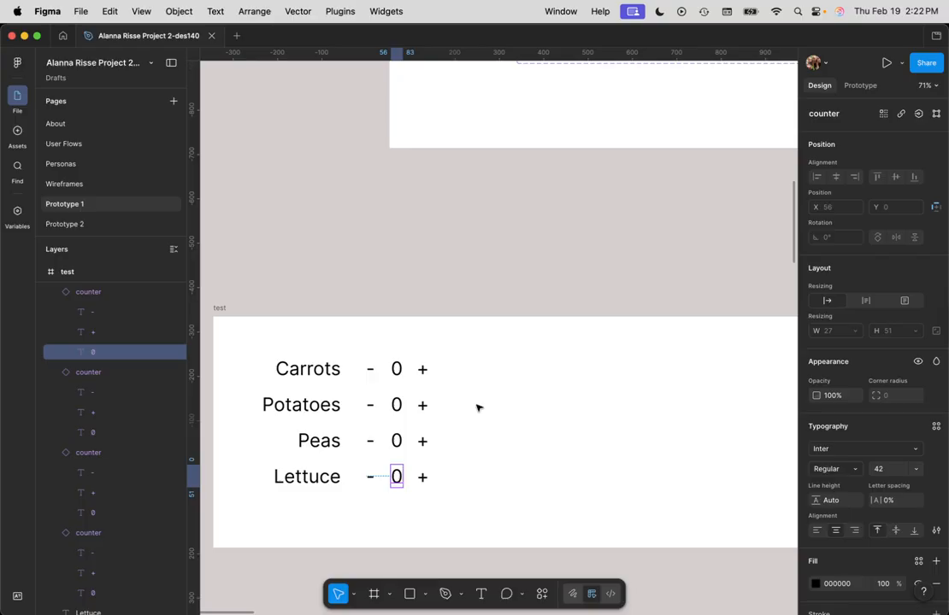
left_click(919, 115)
left_click(846, 248)
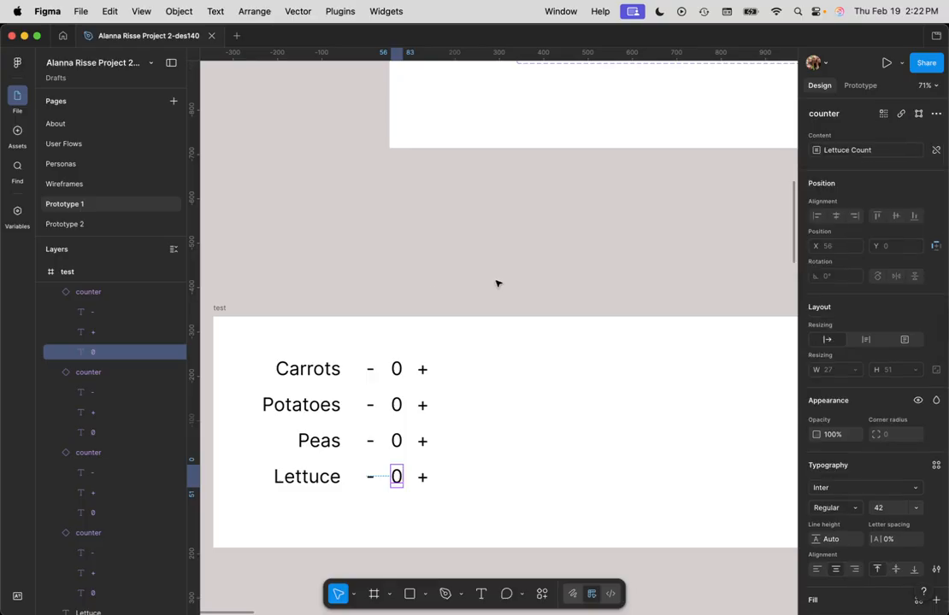
Step: Give the Potatoes + an on-tap Set variable interaction that sets Potato Count to Potato Count + 1
left_click(424, 402)
left_click(423, 405)
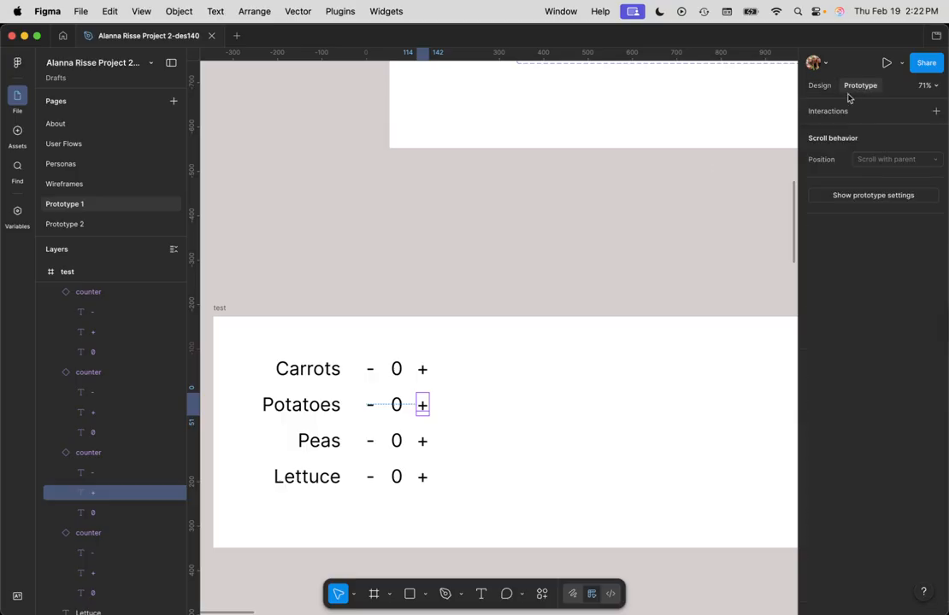
left_click(897, 119)
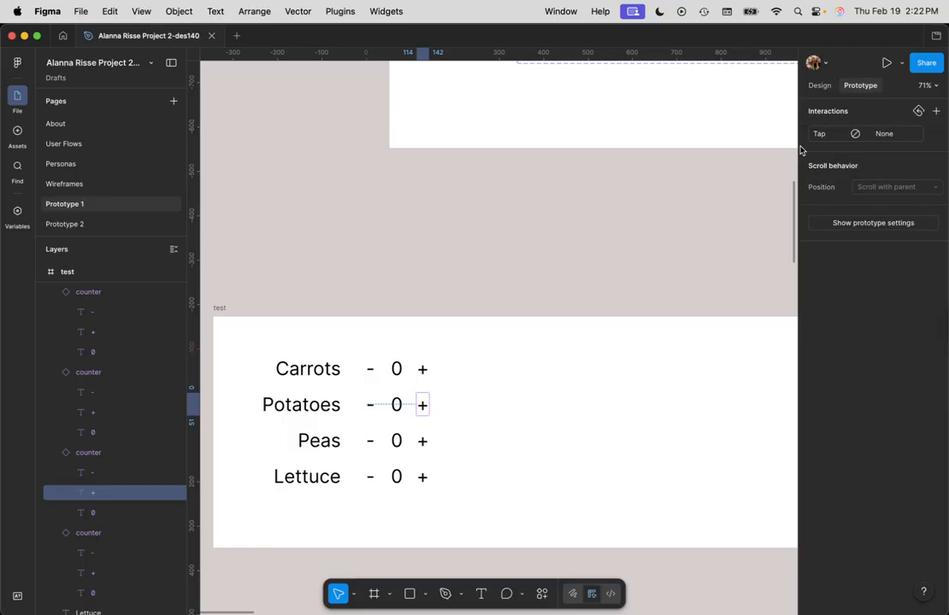
left_click(898, 135)
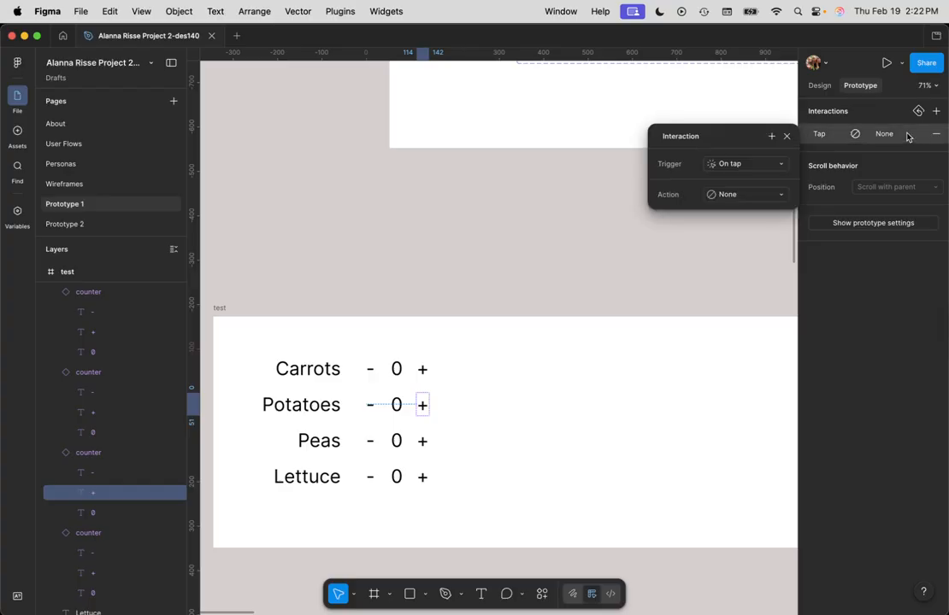
left_click(739, 195)
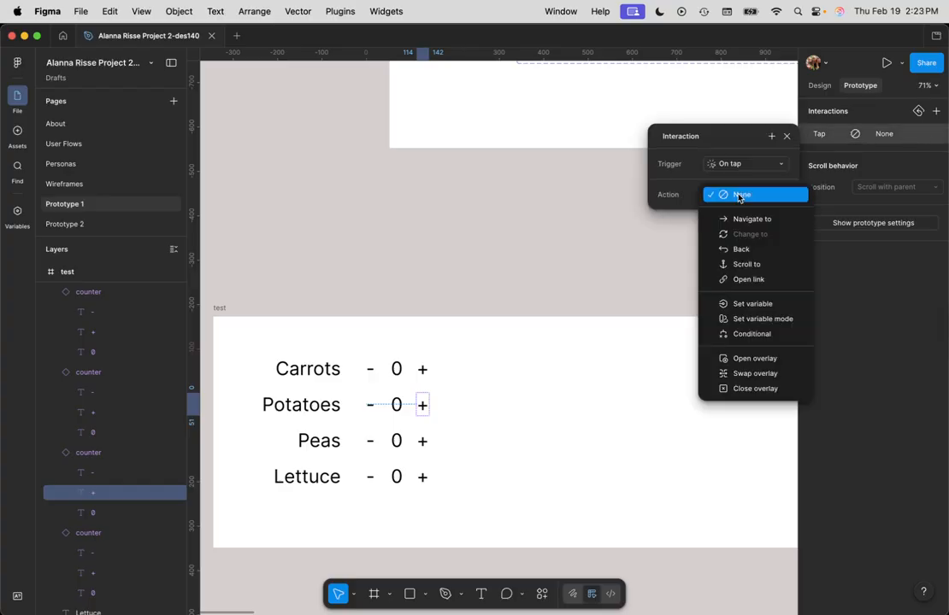
left_click(774, 305)
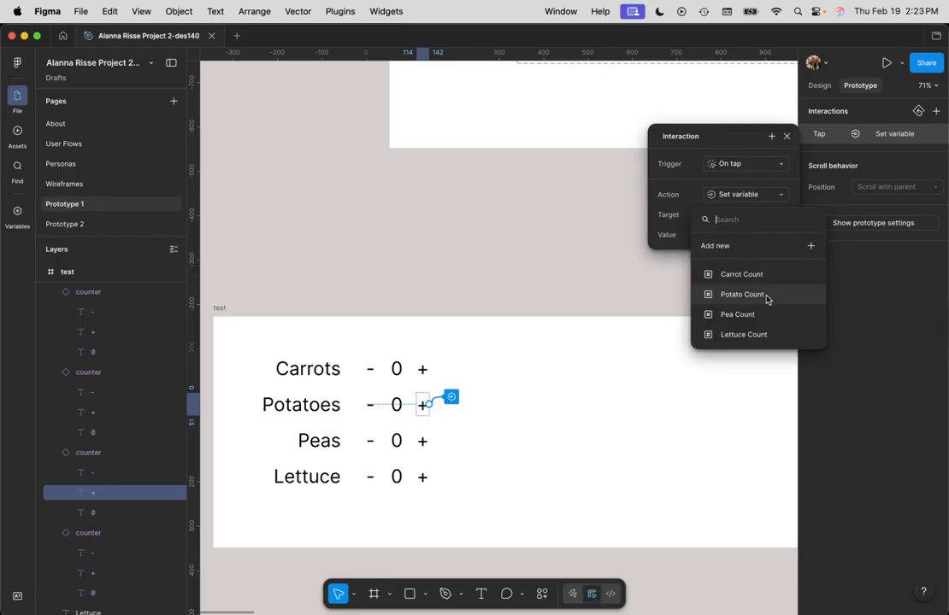
left_click(761, 296)
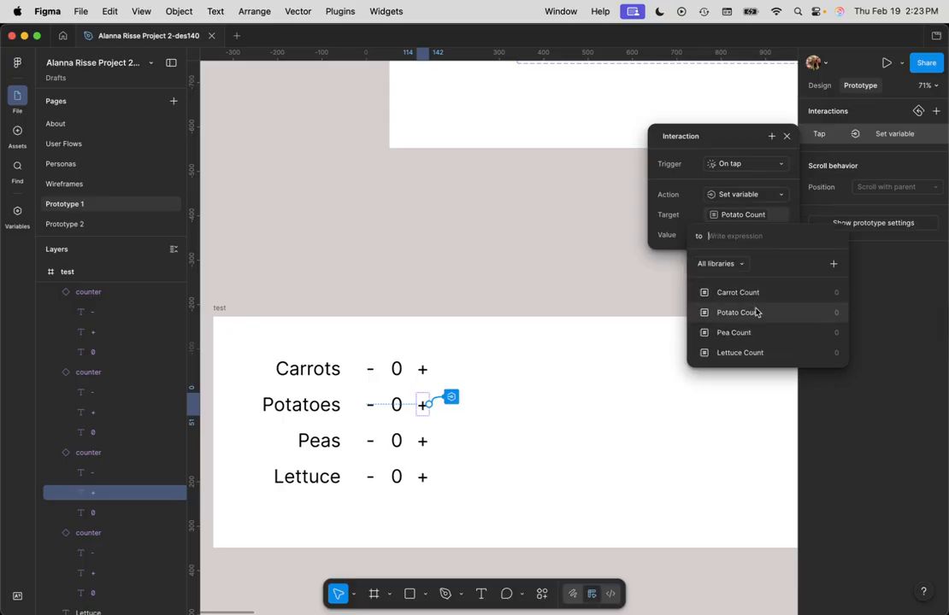
left_click(754, 313)
left_click(734, 294)
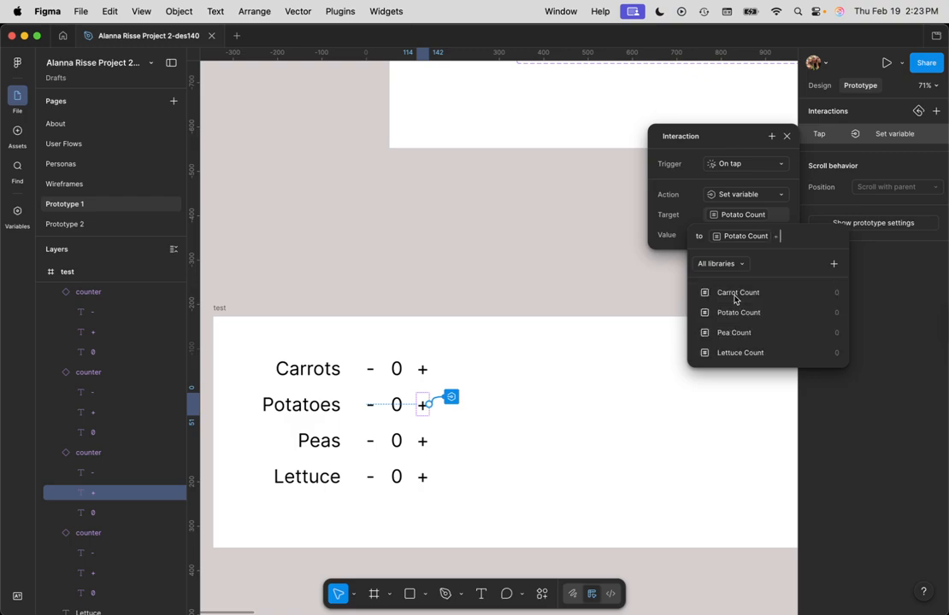
type("1")
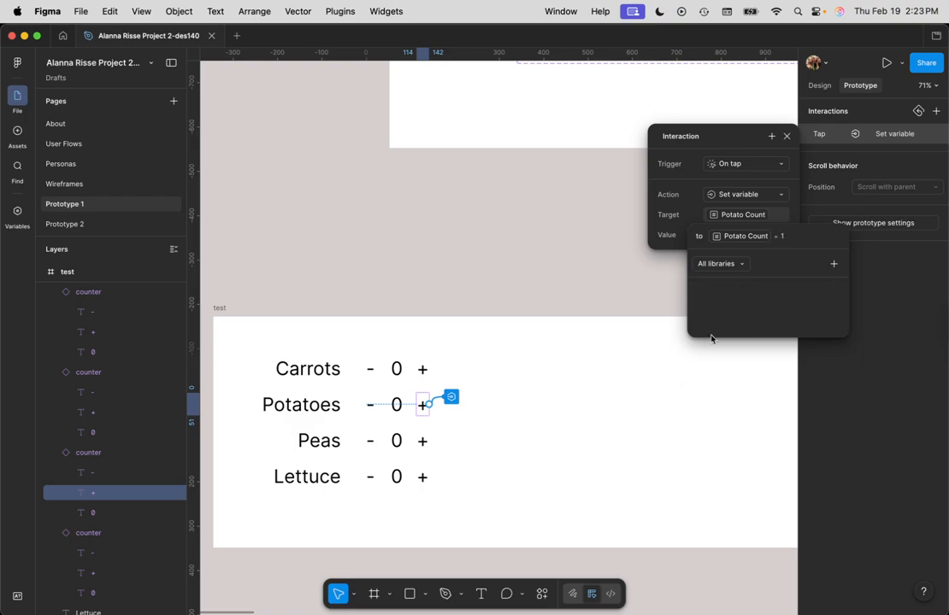
key("Return")
Step: Give the Potatoes - an on-tap Set variable interaction that sets Potato Count to Potato Count - 1
left_click(374, 406)
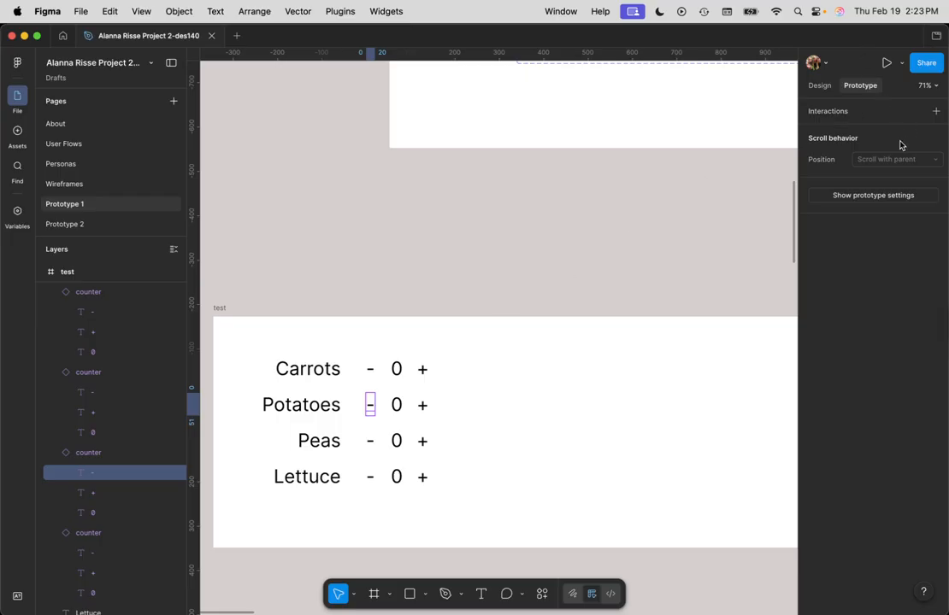
left_click(935, 112)
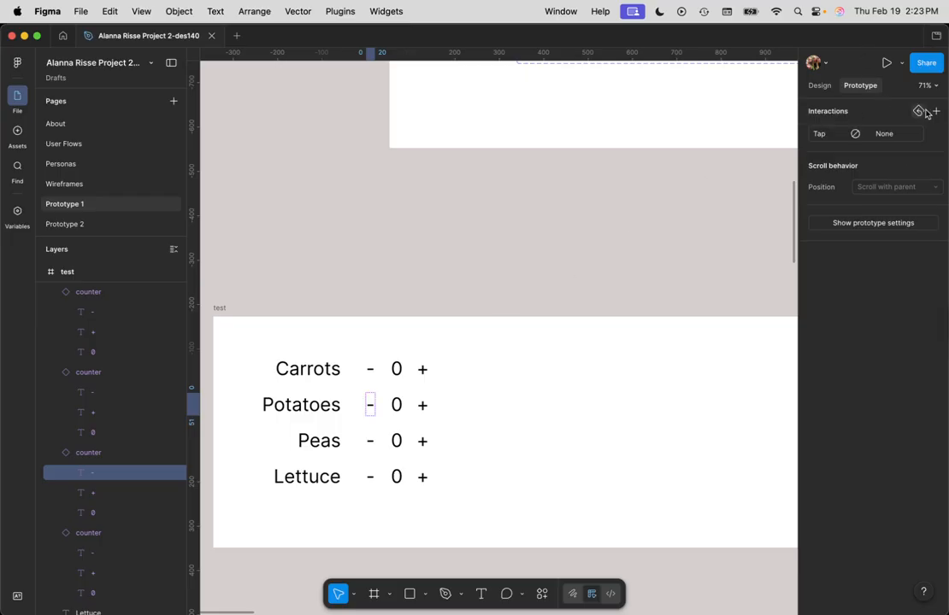
left_click(889, 135)
left_click(748, 165)
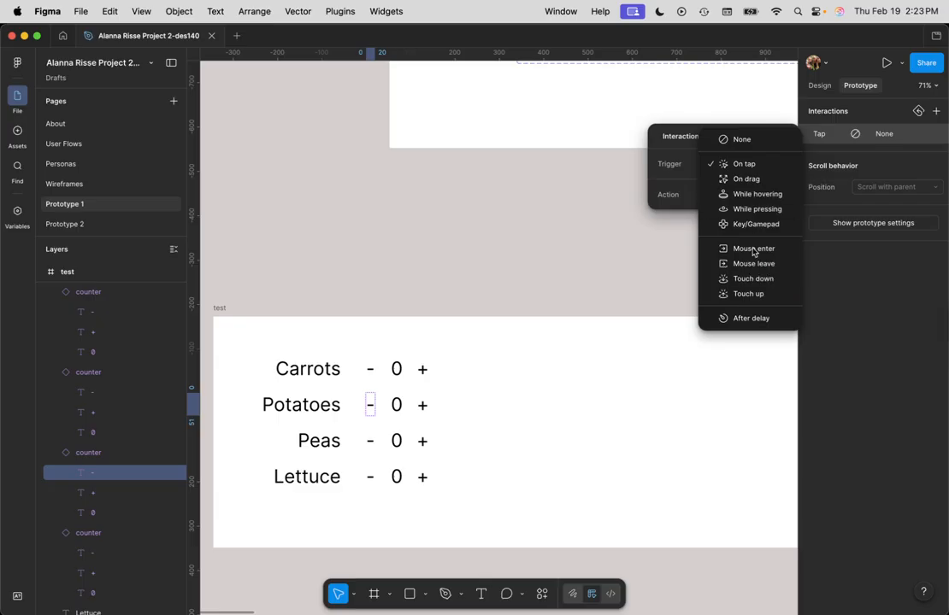
left_click(733, 163)
left_click(746, 197)
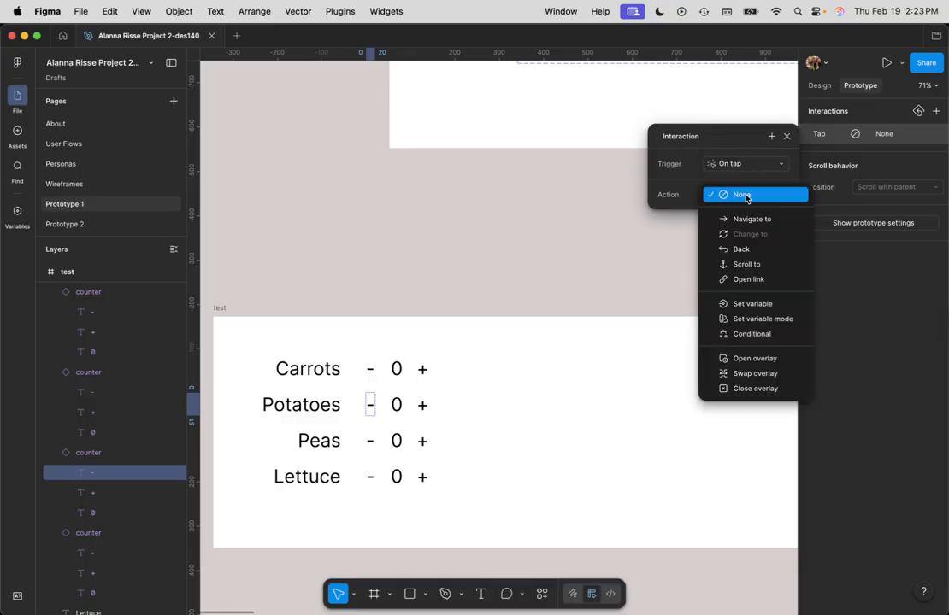
left_click(765, 304)
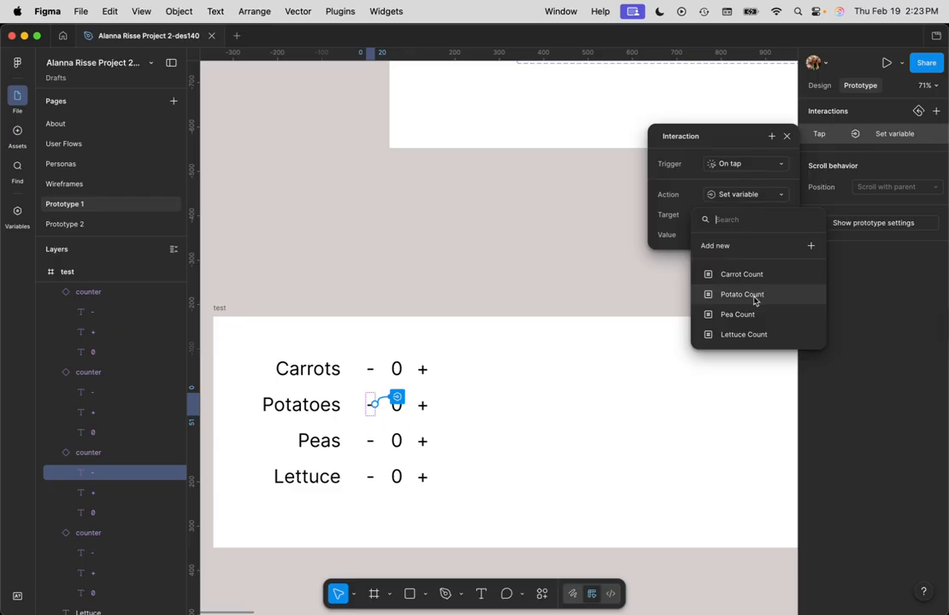
left_click(755, 296)
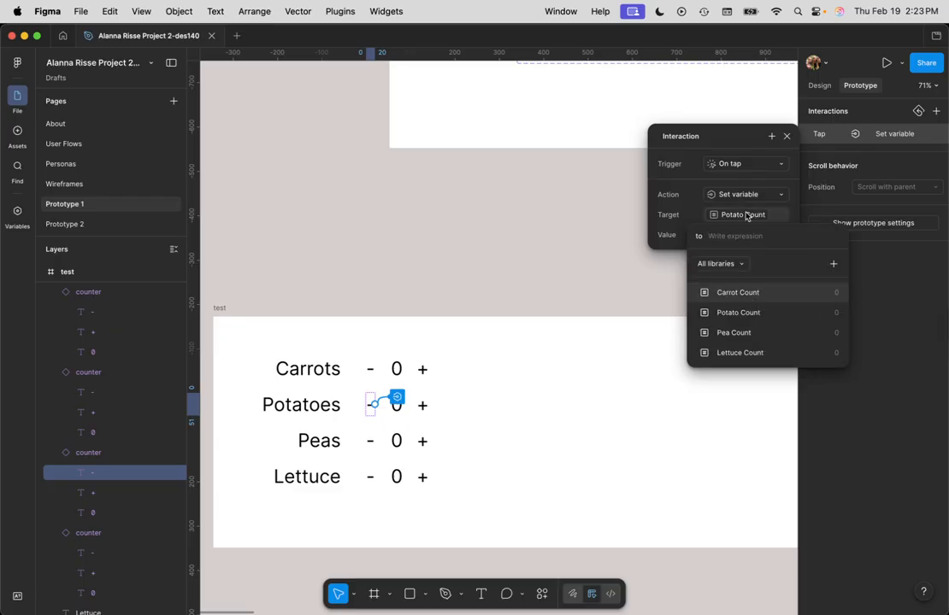
left_click(747, 314)
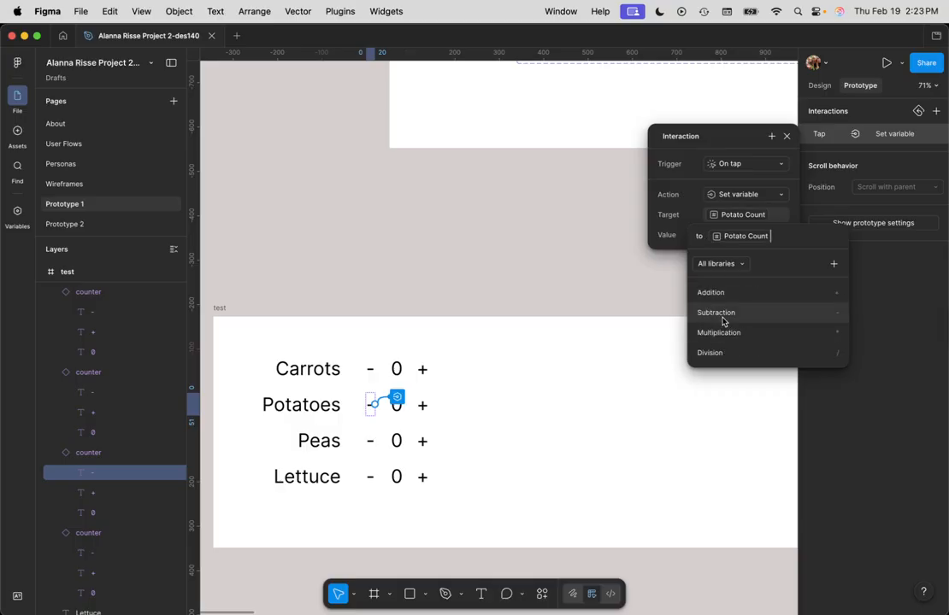
left_click(737, 314)
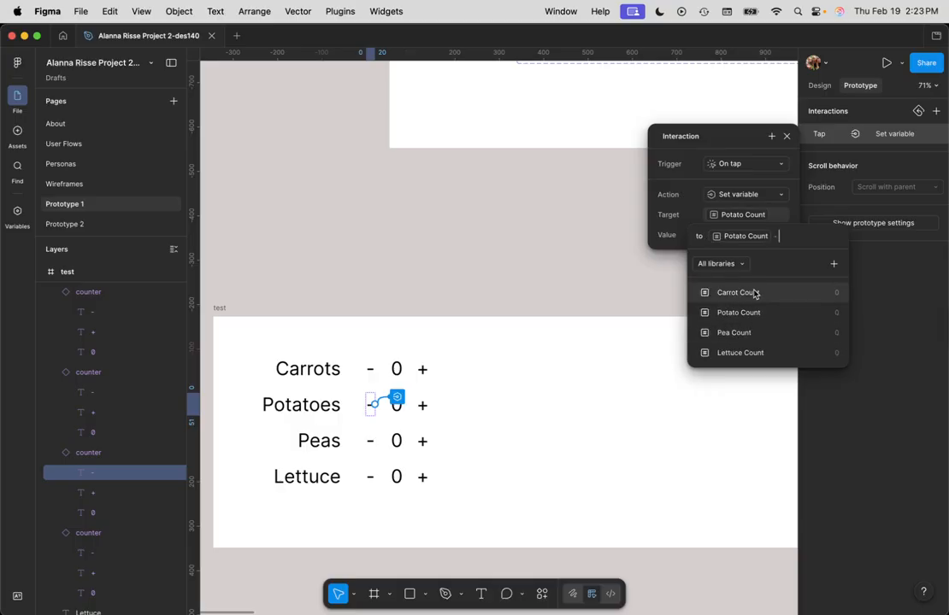
type("1")
key("Return")
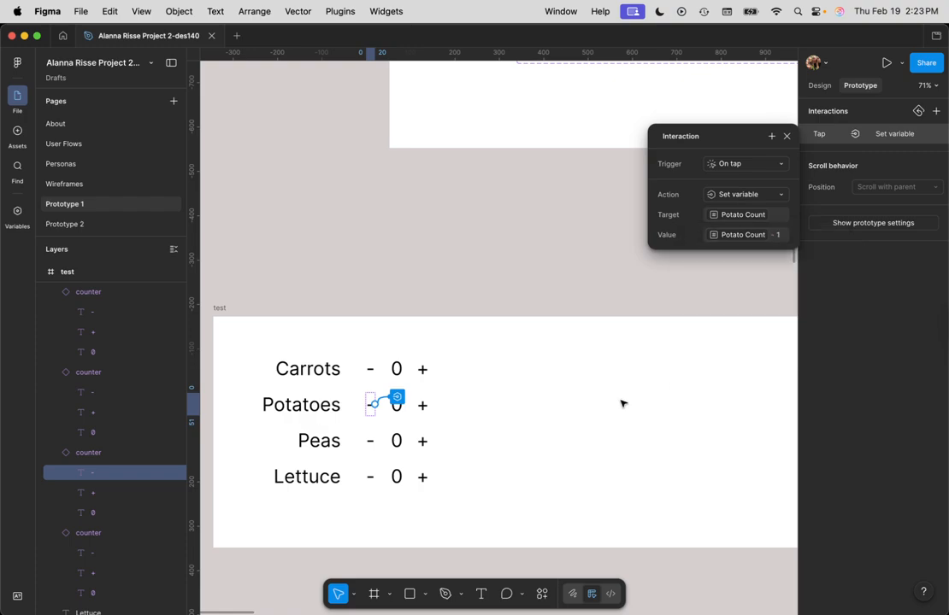
Step: Preview the test frame and try the Carrots and Potatoes + and - plus the Peas +, closing the preview when done
left_click(224, 309)
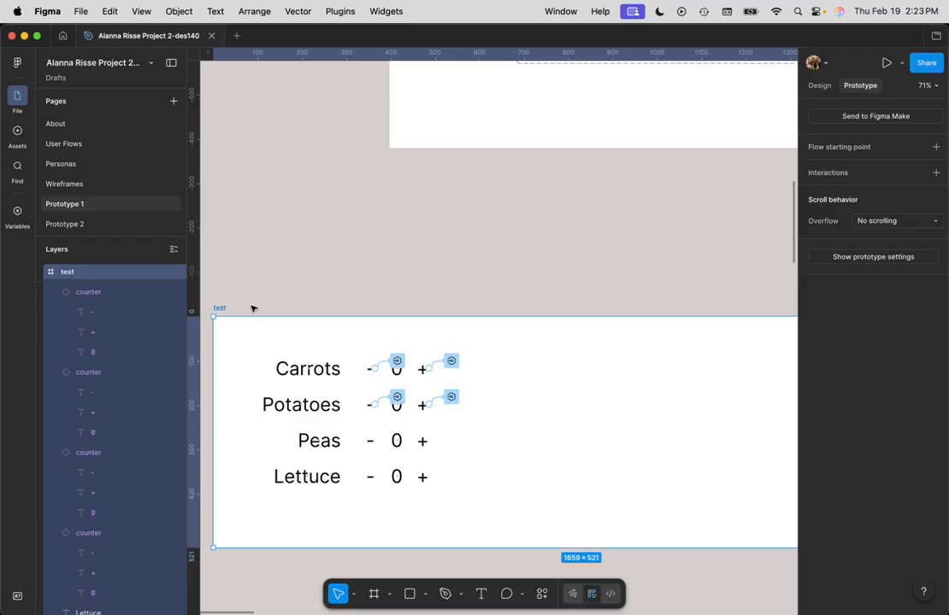
key("shift+space")
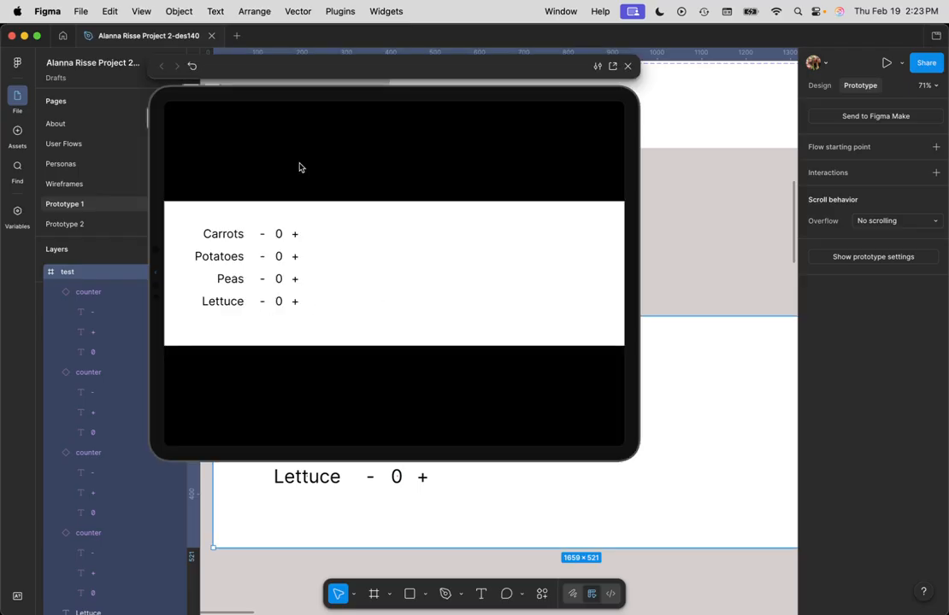
left_click(297, 234)
left_click(297, 234)
left_click(262, 234)
left_click(262, 234)
left_click(263, 235)
left_click(296, 235)
left_click(297, 236)
left_click(296, 236)
left_click(297, 236)
left_click(296, 236)
left_click(296, 257)
left_click(296, 257)
left_click(263, 259)
left_click(264, 259)
left_click(294, 257)
left_click(297, 283)
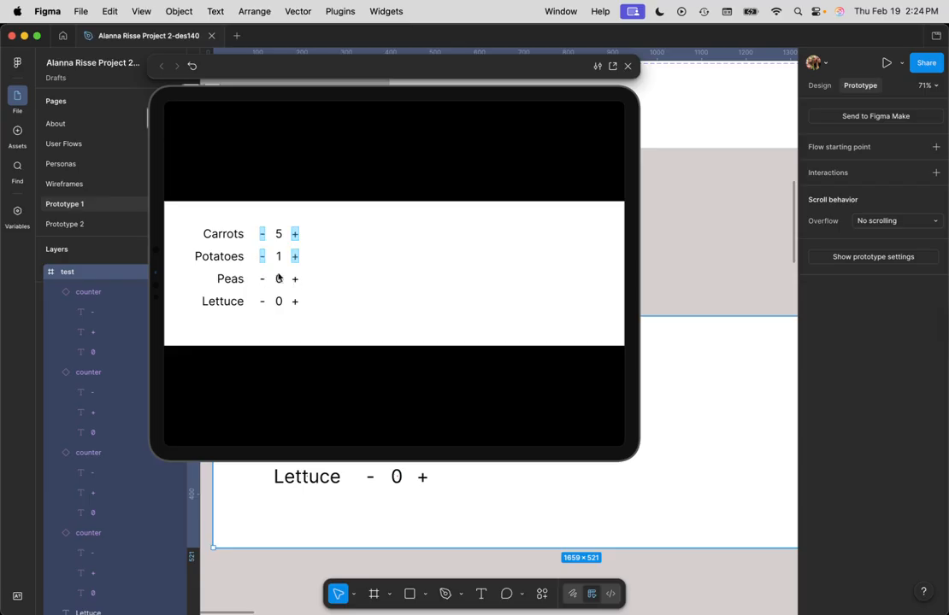
left_click(354, 254)
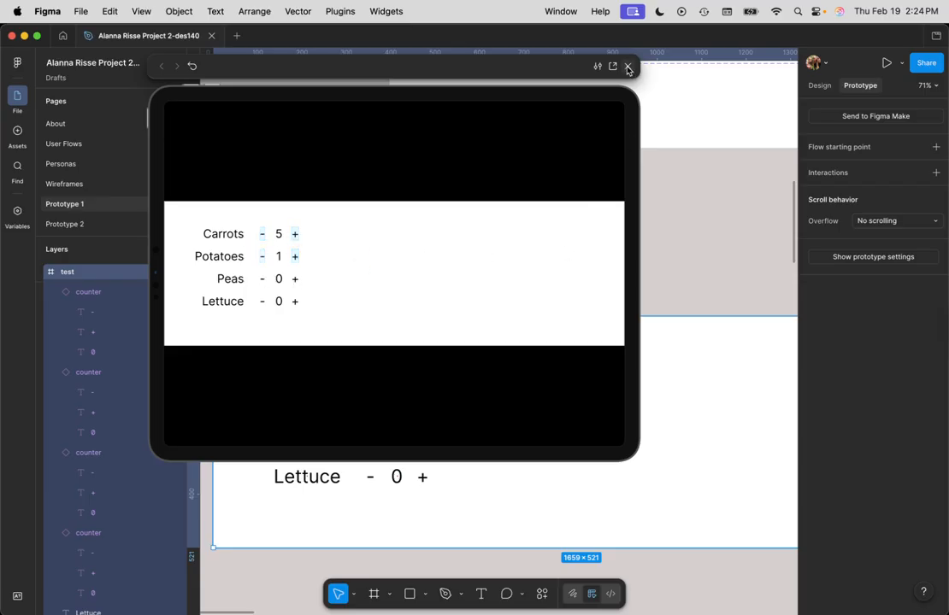
left_click(628, 65)
left_click(623, 577)
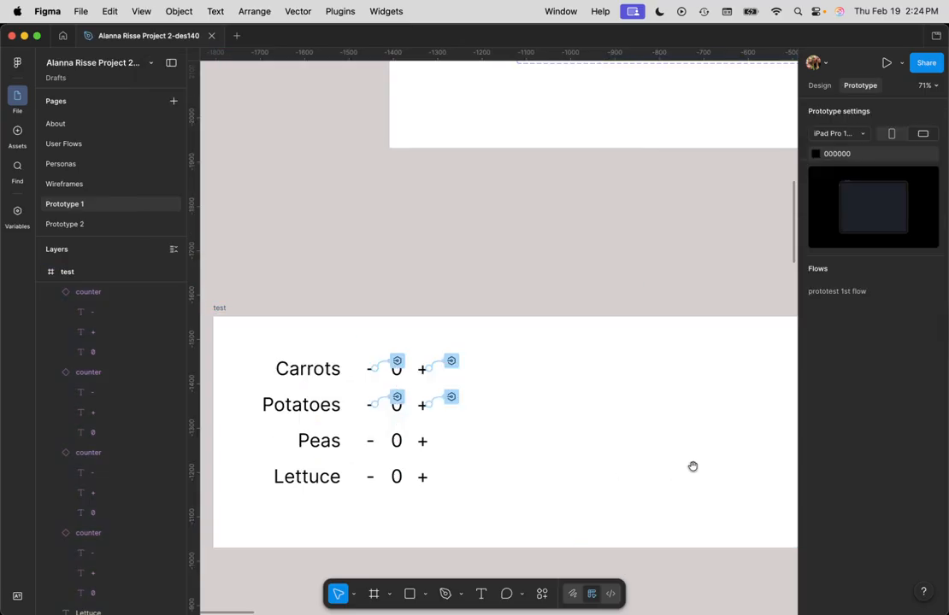
Step: Add a 0 text in the empty area right of the counters in the test frame, placed at about X 960, Y 65
left_click_drag(692, 466, 595, 453)
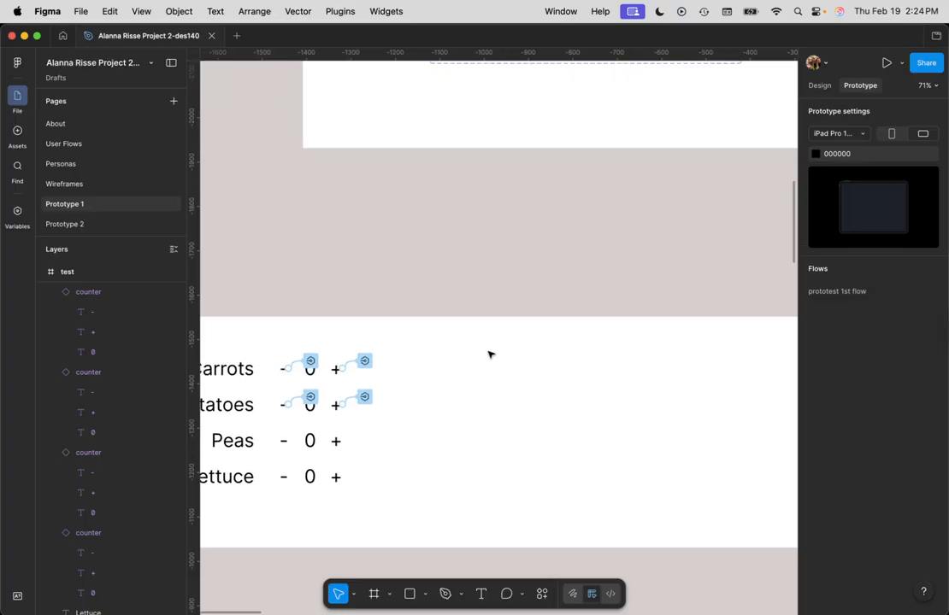
key("t")
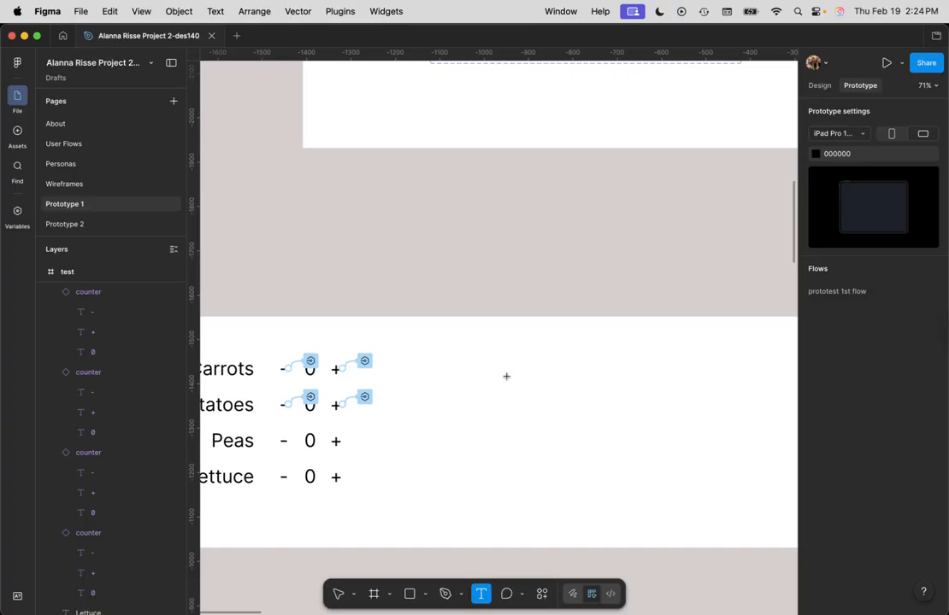
left_click(488, 346)
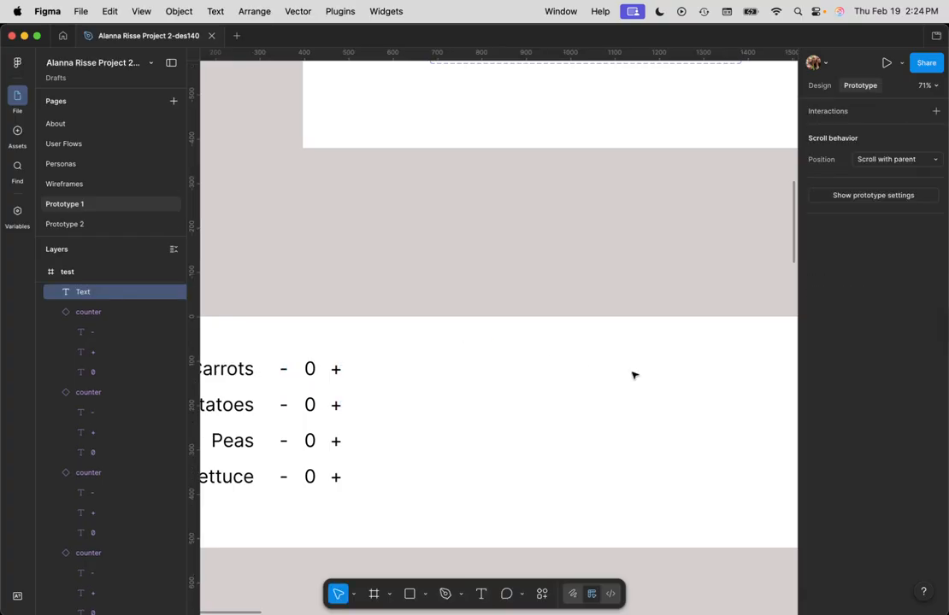
type("0")
key("Escape")
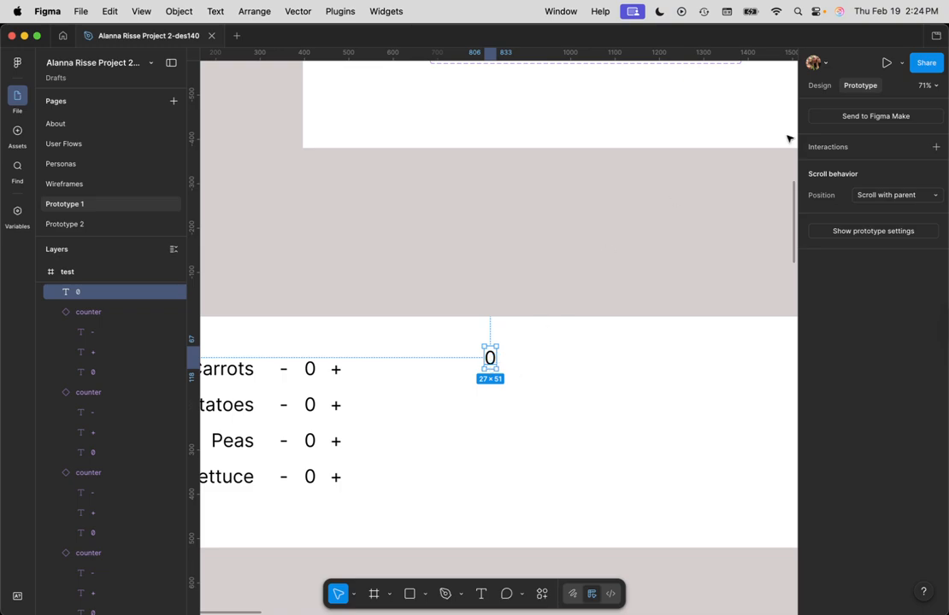
left_click(818, 86)
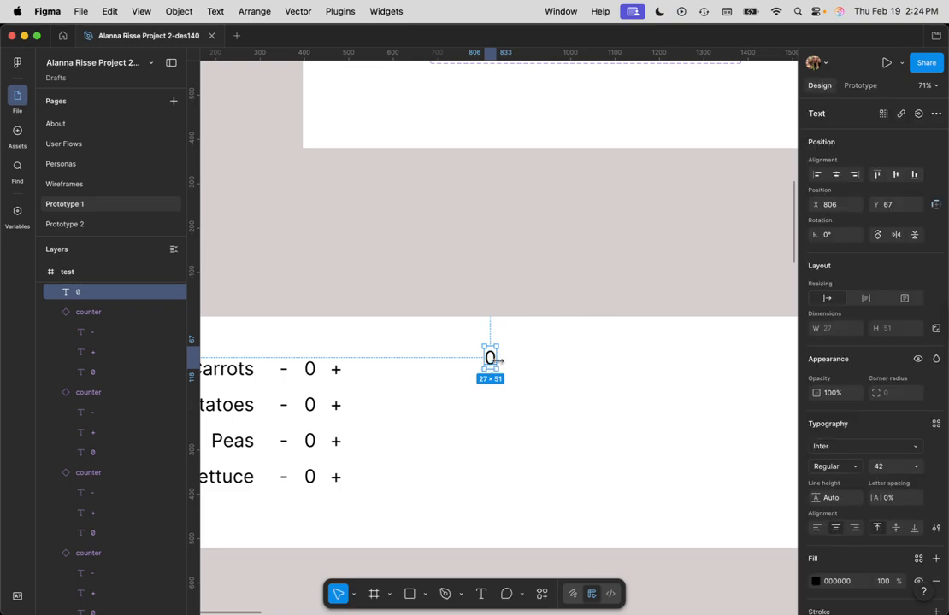
left_click_drag(493, 359, 562, 358)
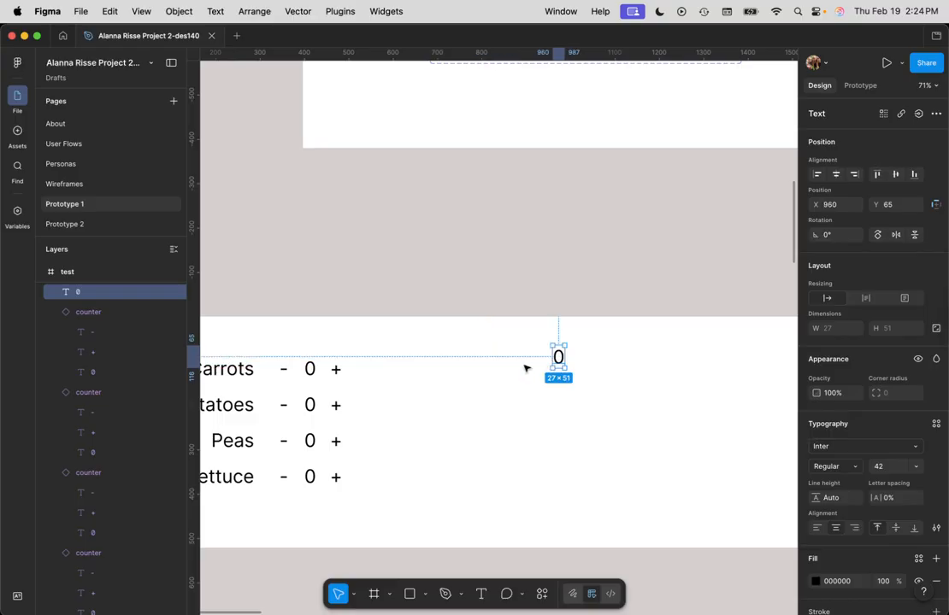
Step: Add a right-aligned text reading Cart and place it just left of the new standalone 0, on the same line
key("Return")
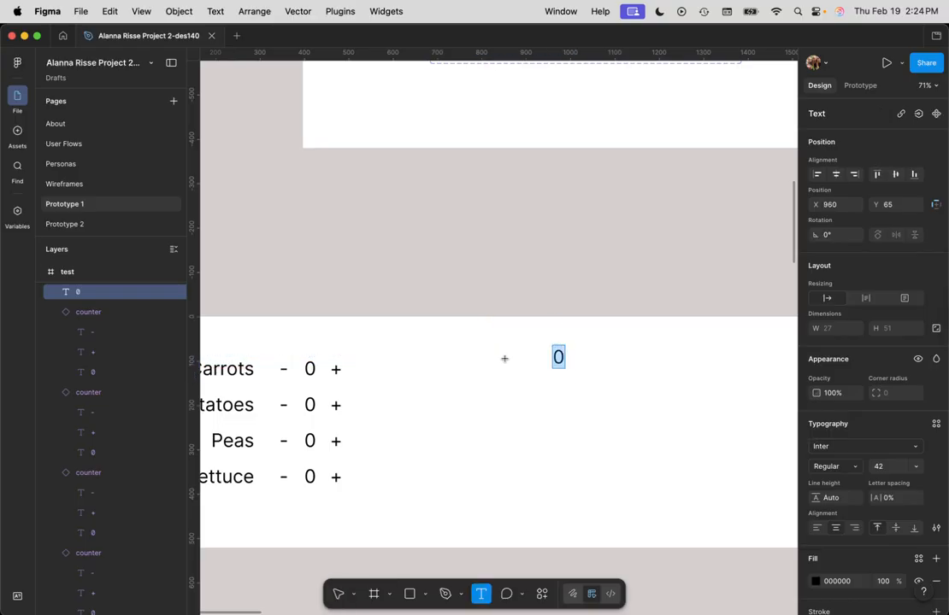
left_click(528, 364)
type("Cart")
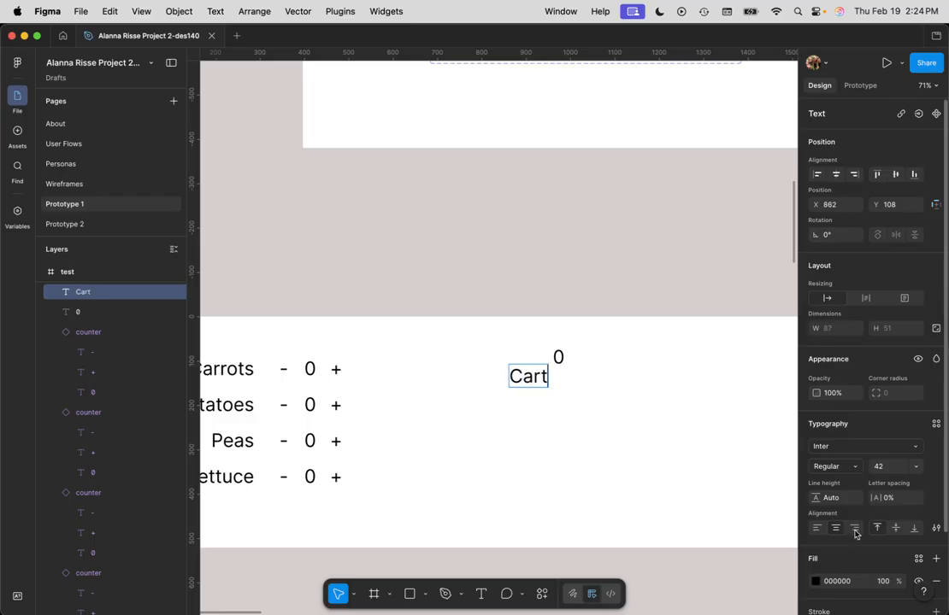
left_click(537, 370)
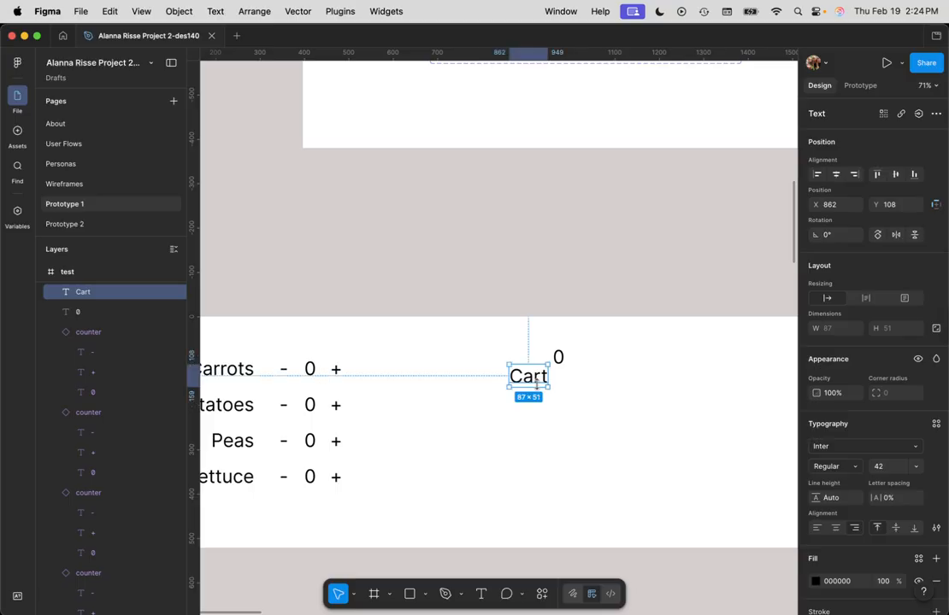
left_click_drag(537, 371, 532, 357)
left_click(614, 419)
Step: Create a number variable named Cart Count in Collection 1 and return to the canvas
left_click(556, 358)
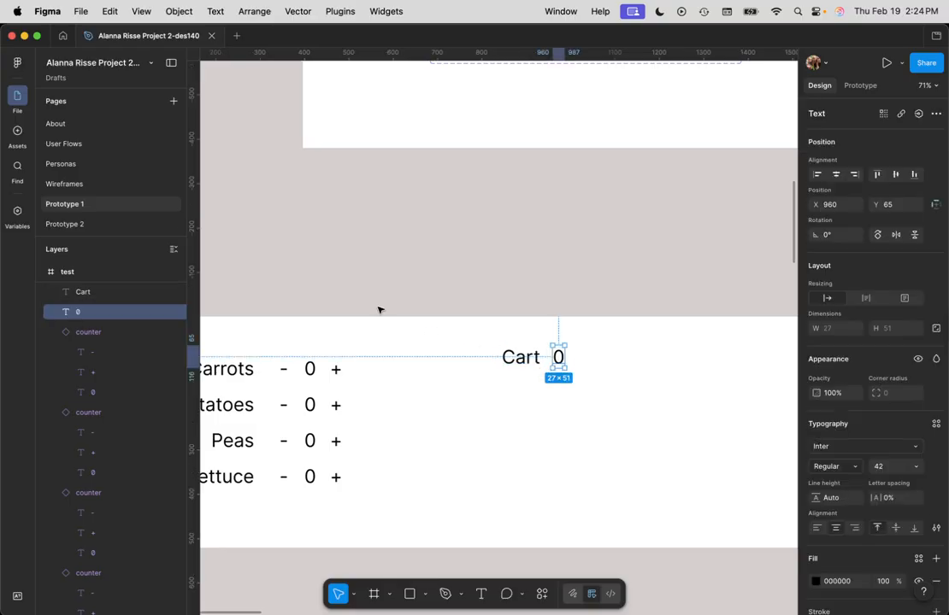
left_click(17, 211)
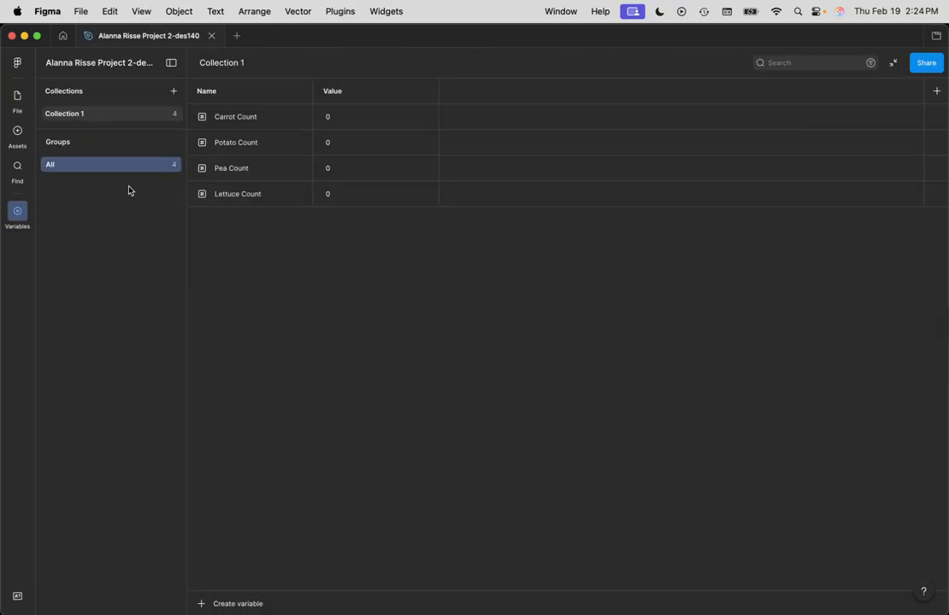
left_click(232, 605)
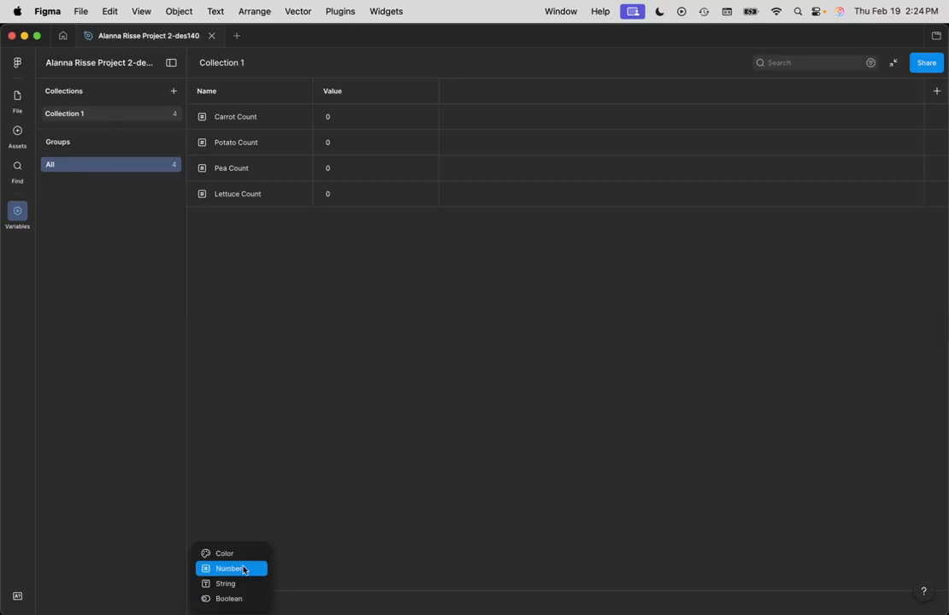
left_click(244, 569)
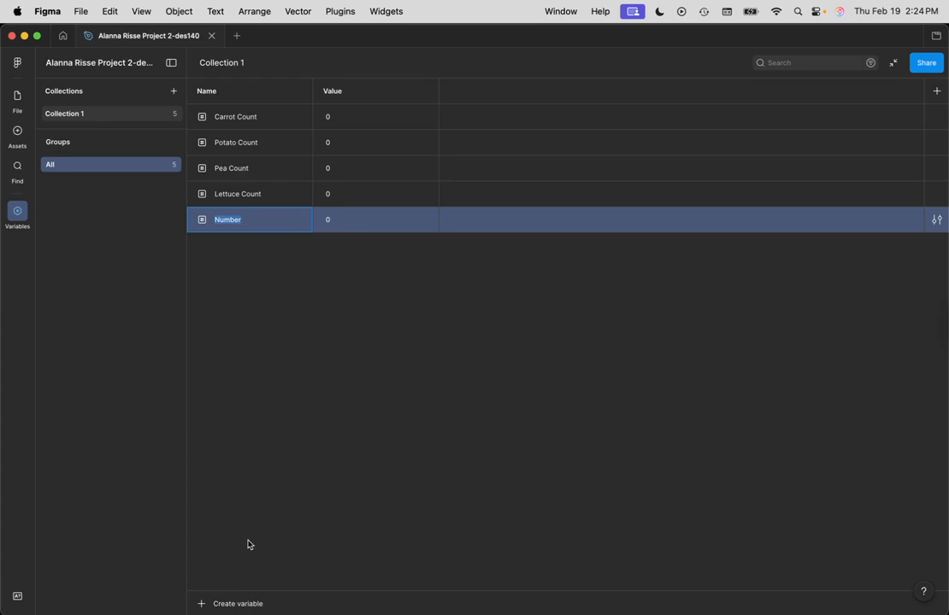
type("Cart Count")
left_click(345, 314)
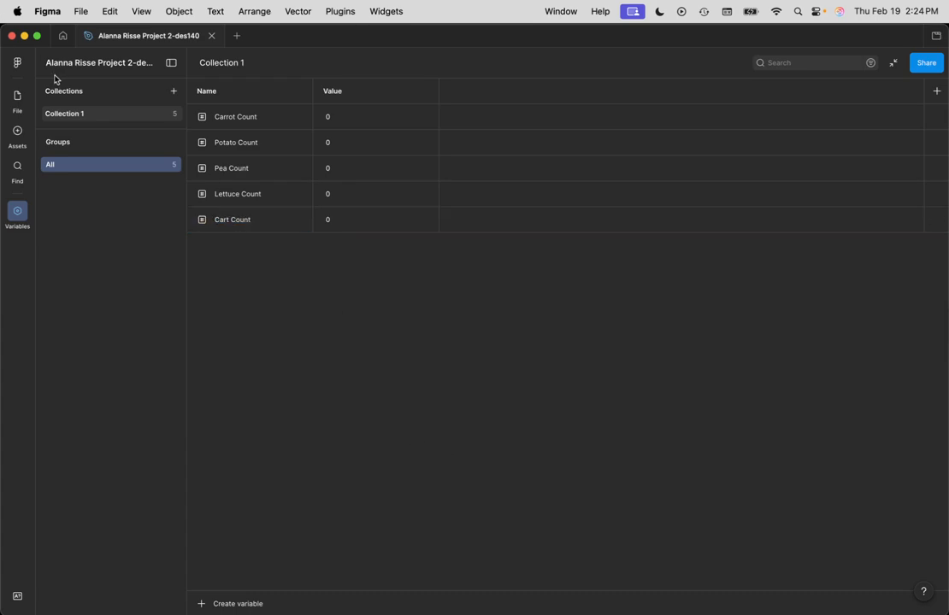
left_click(18, 102)
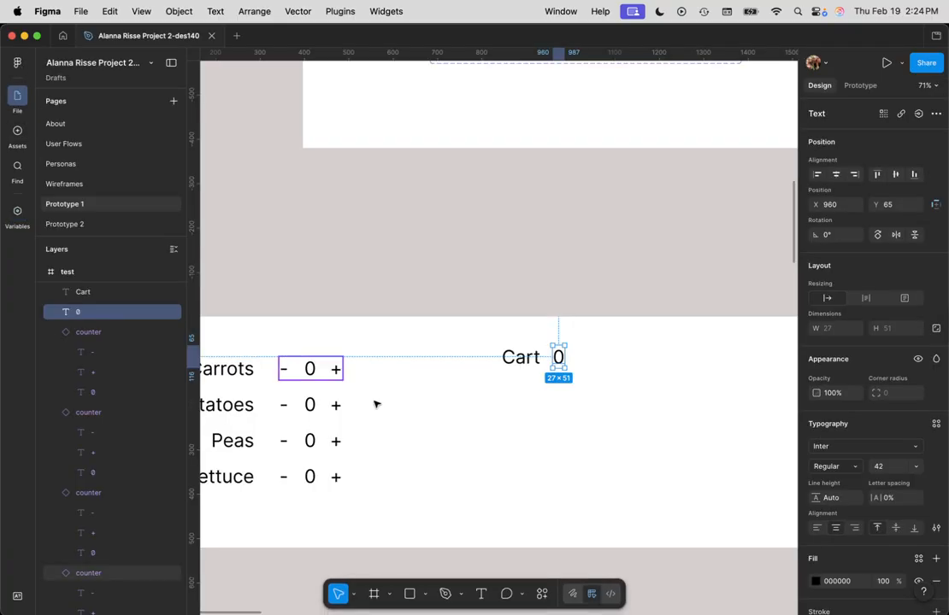
left_click(608, 489)
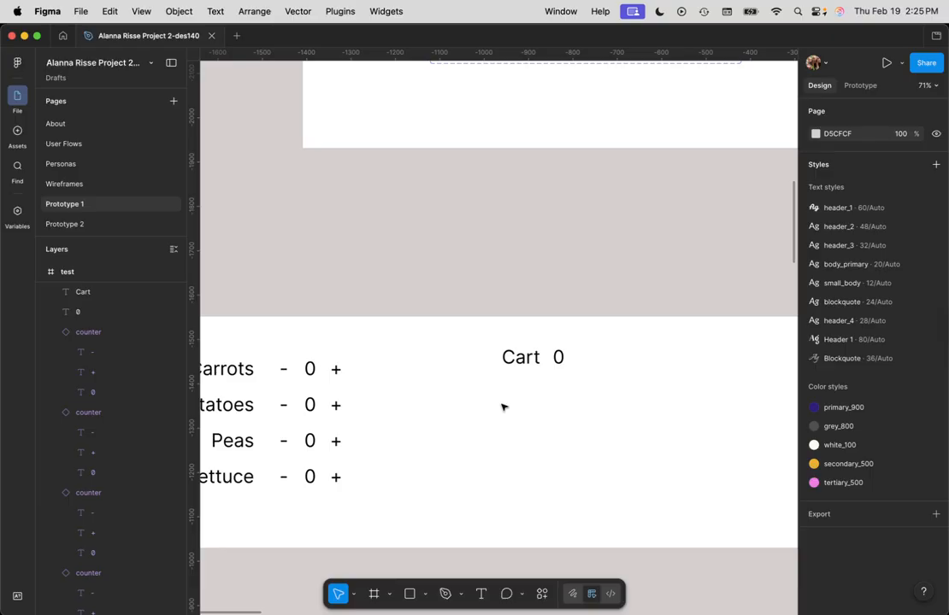
Step: Add an on-tap interaction to the + text inside the main counter component in the components frame
scroll(572, 414, "down", 3)
scroll(578, 414, "up", 3)
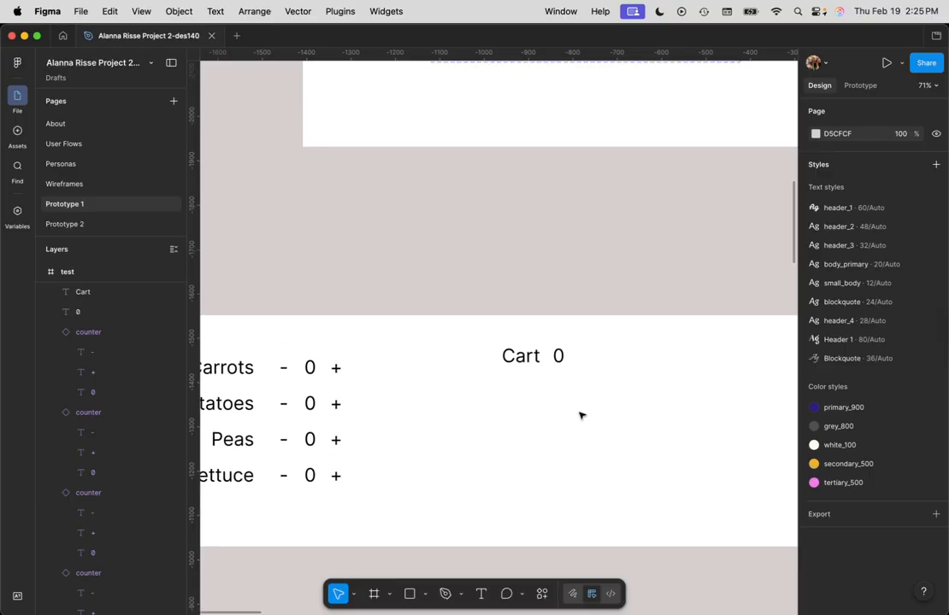
left_click(333, 373)
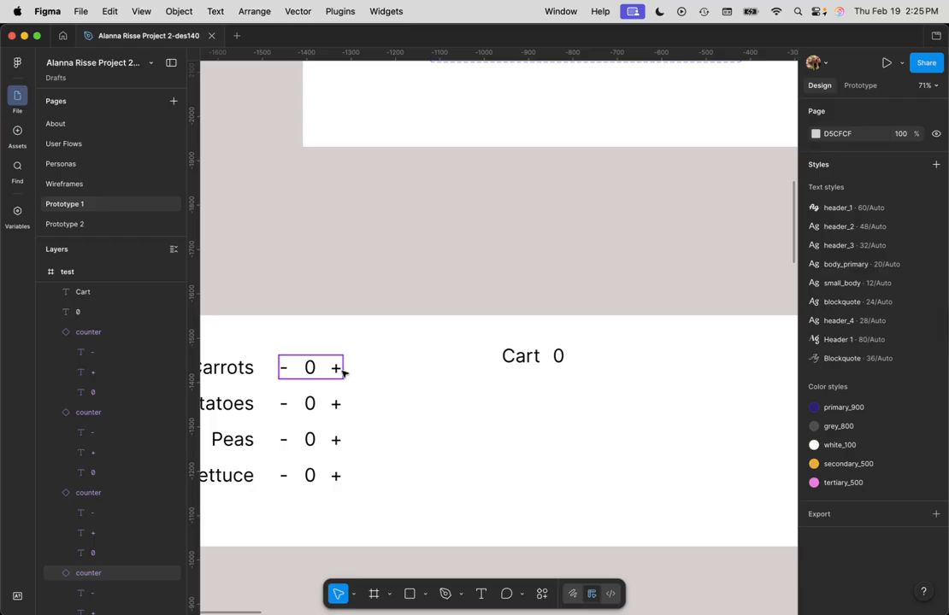
scroll(565, 278, "right", 7)
scroll(565, 277, "up", 5)
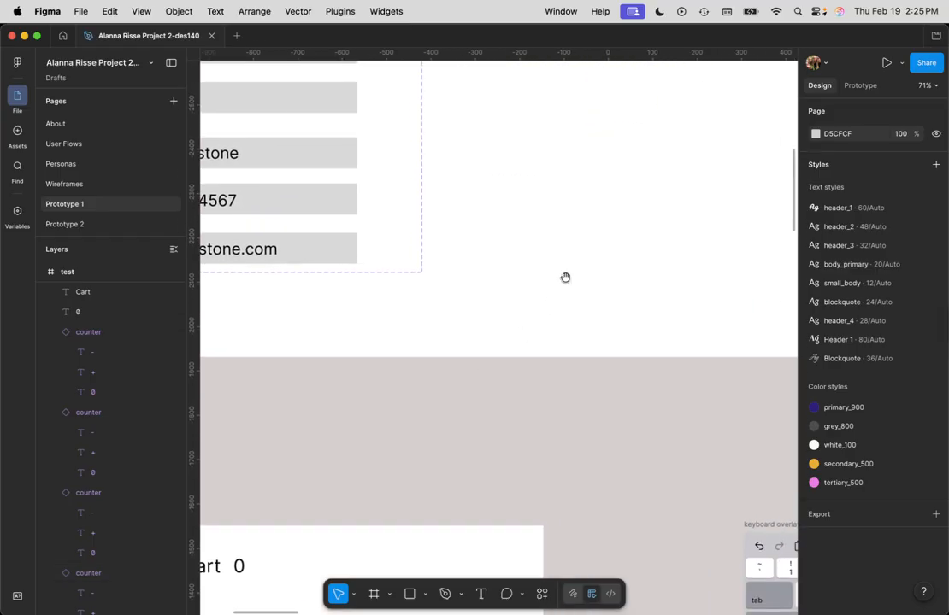
scroll(565, 278, "right", 8)
scroll(565, 278, "up", 6)
scroll(485, 354, "left", 4)
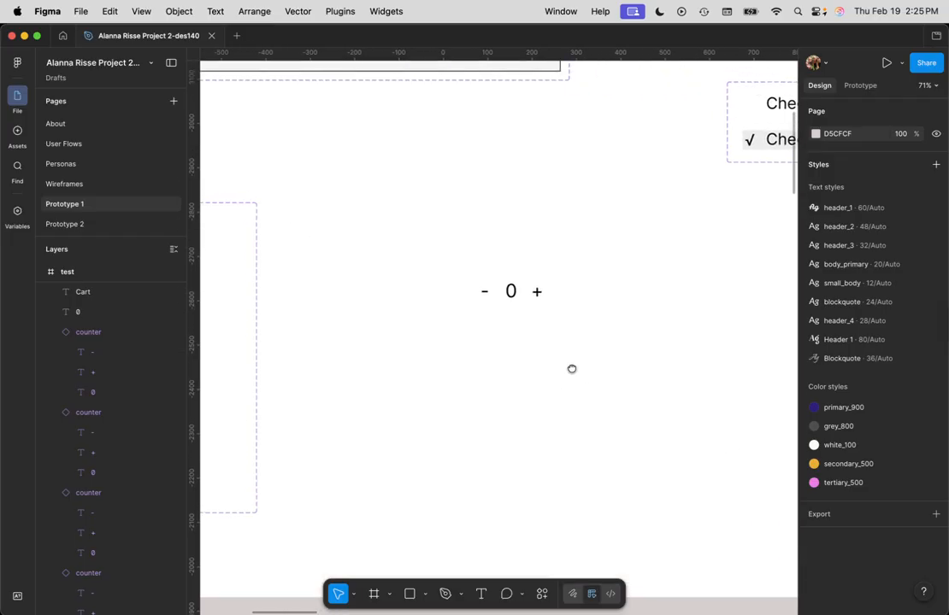
scroll(572, 370, "up", 2)
scroll(572, 369, "left", 1)
left_click(553, 319)
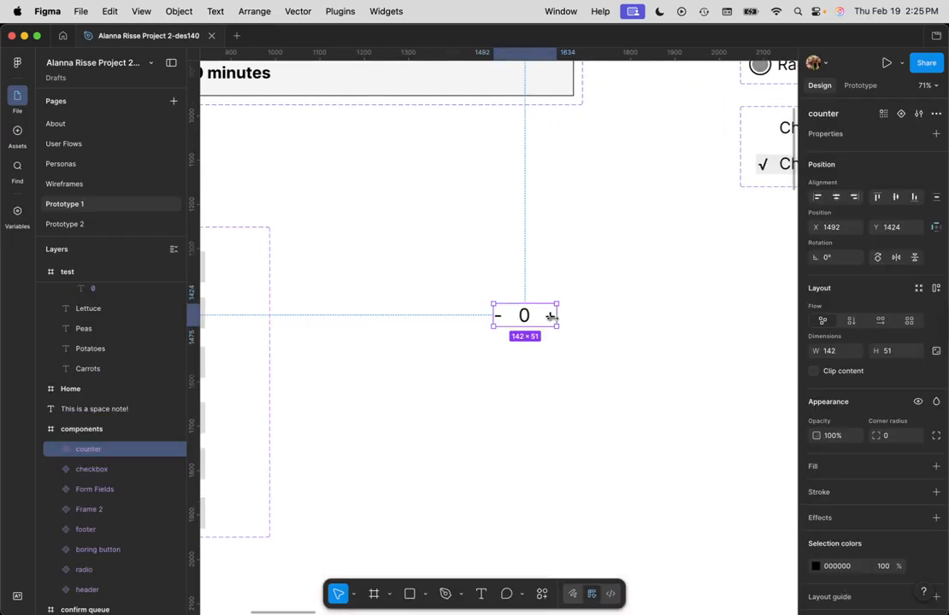
double_click(551, 319)
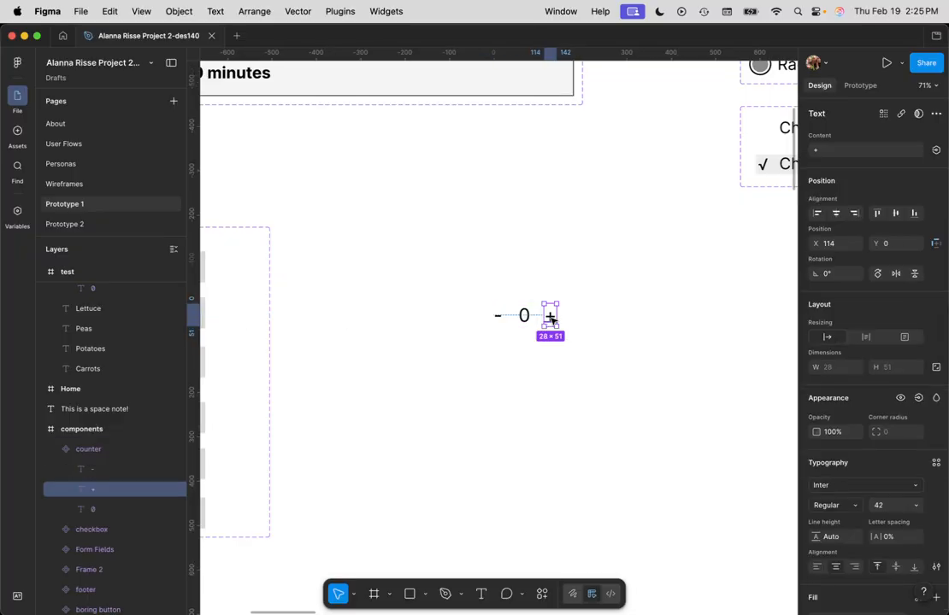
left_click(860, 84)
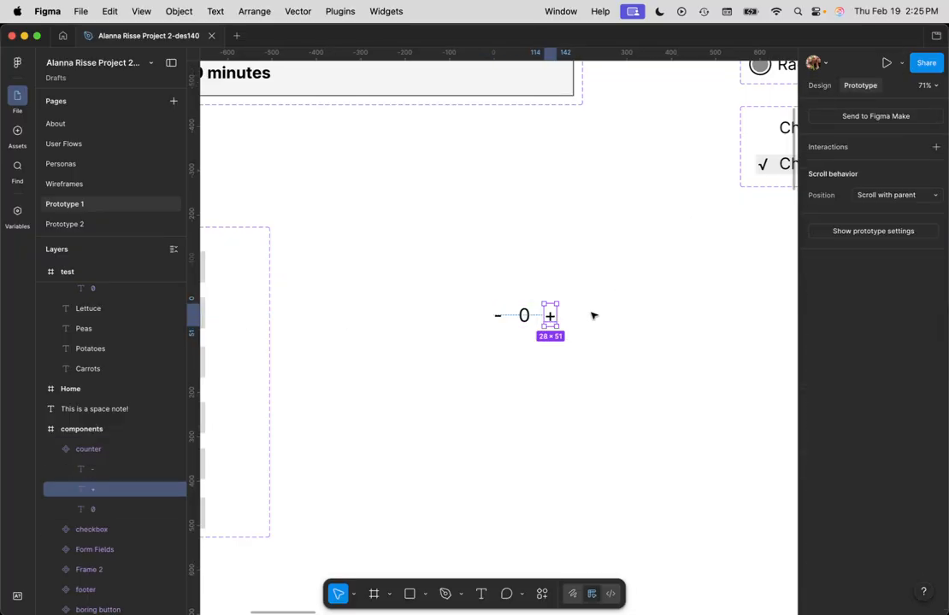
mouse_move(560, 319)
left_click(902, 147)
left_click(893, 170)
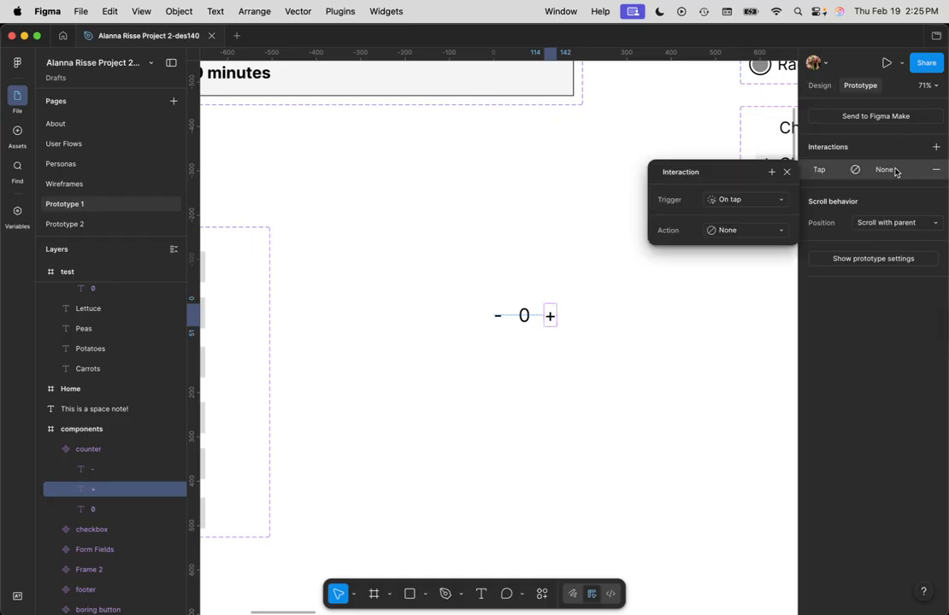
Step: Make the component's + interaction a Set variable action that sets Cart Count to Cart Count + 1
left_click(733, 231)
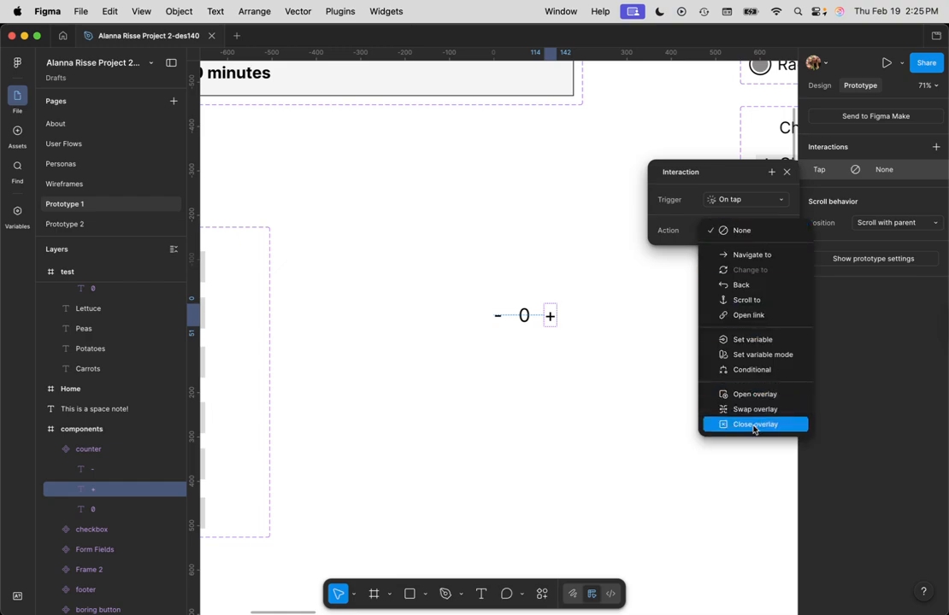
left_click(750, 340)
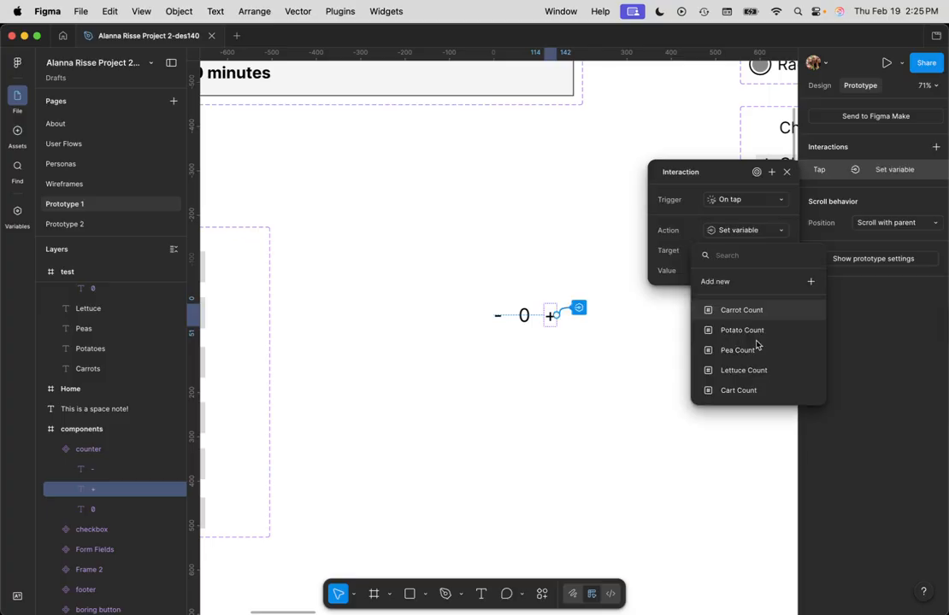
left_click(742, 391)
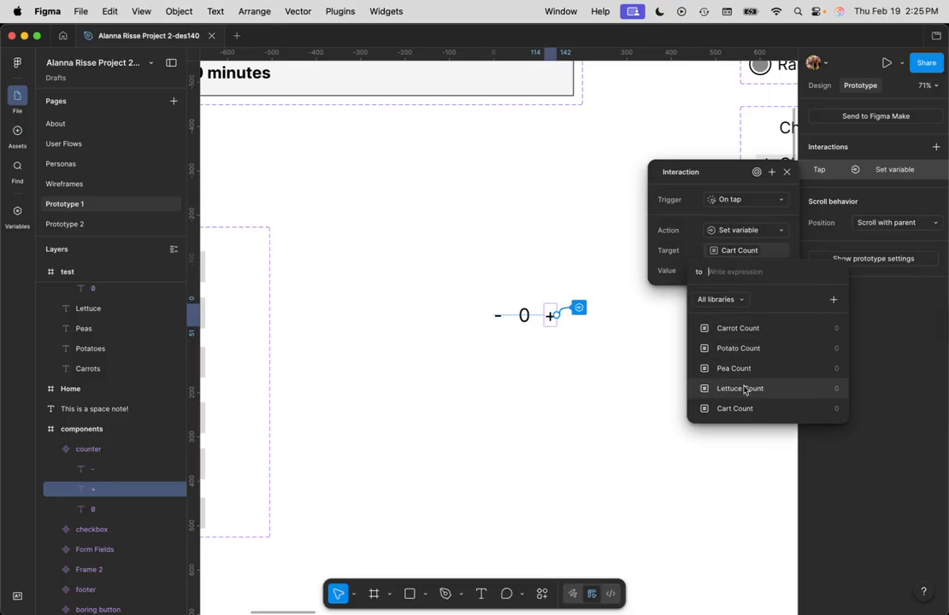
left_click(735, 410)
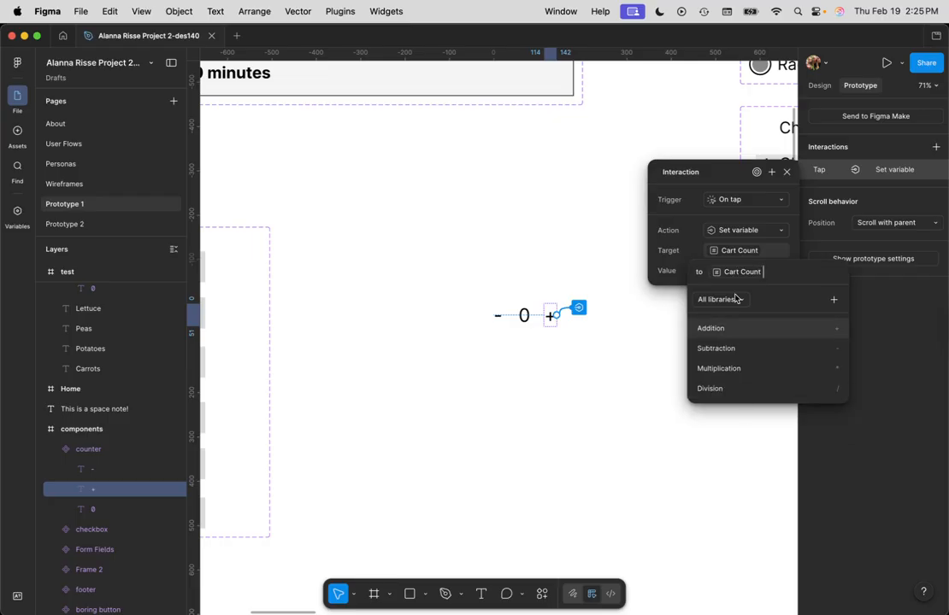
left_click(735, 333)
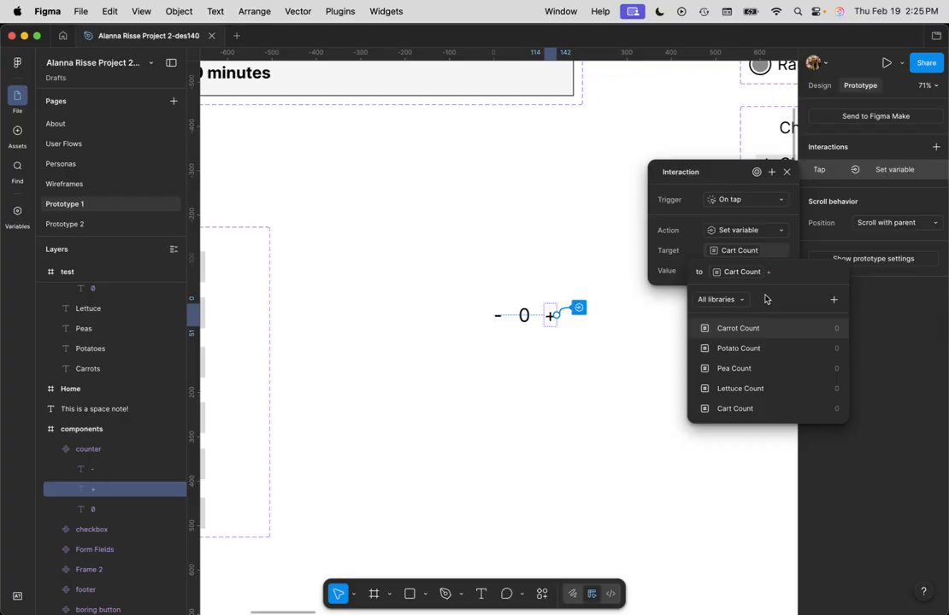
type("1")
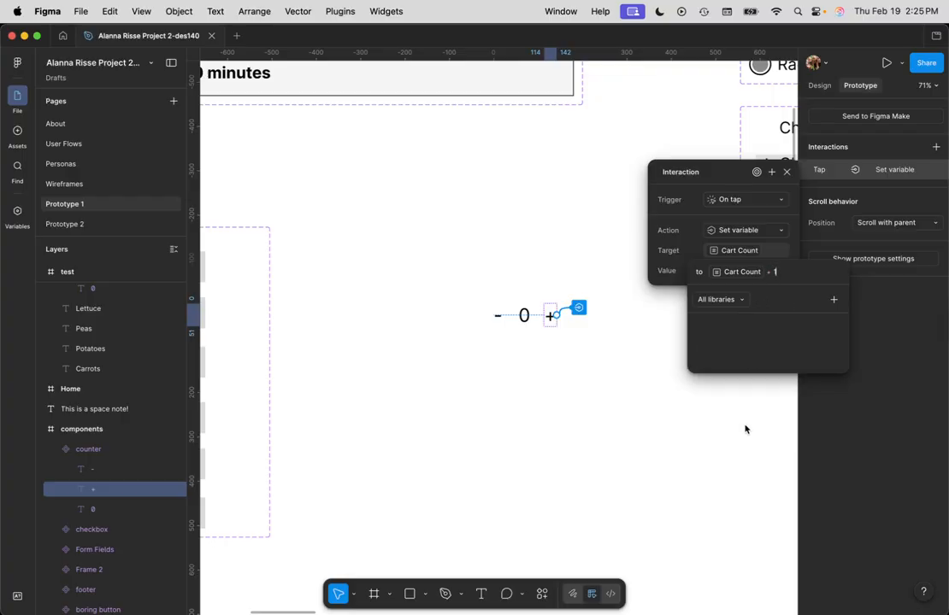
key("Return")
scroll(533, 359, "down", 3)
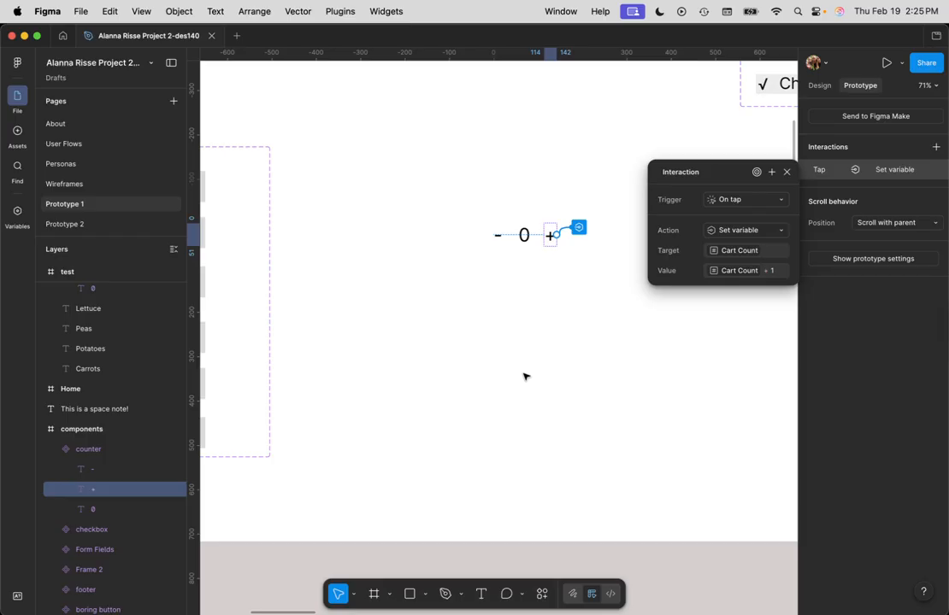
left_click(524, 377)
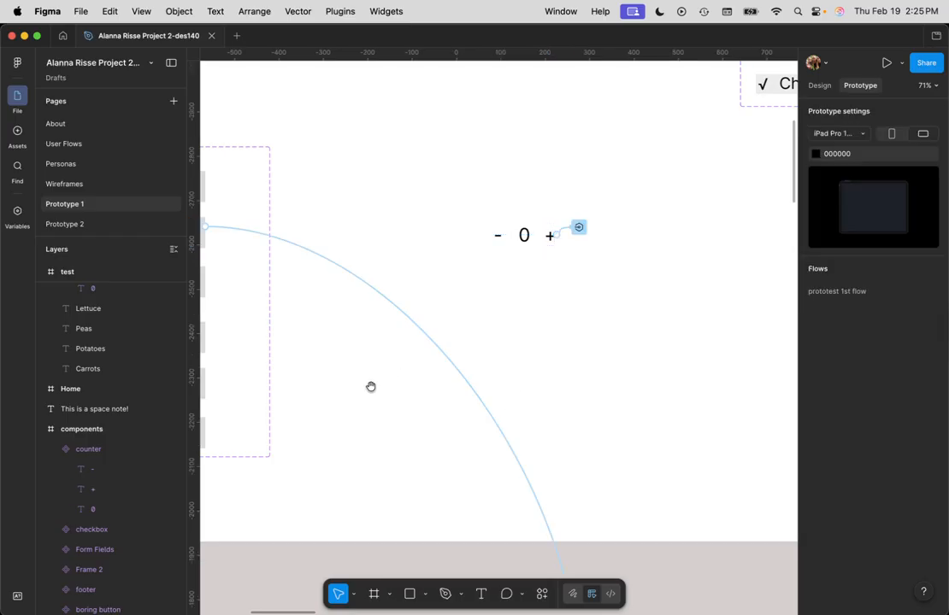
Step: Bind the standalone 0 text beside Cart in the test frame to the Cart Count variable
left_click_drag(371, 386, 616, 405)
left_click(819, 85)
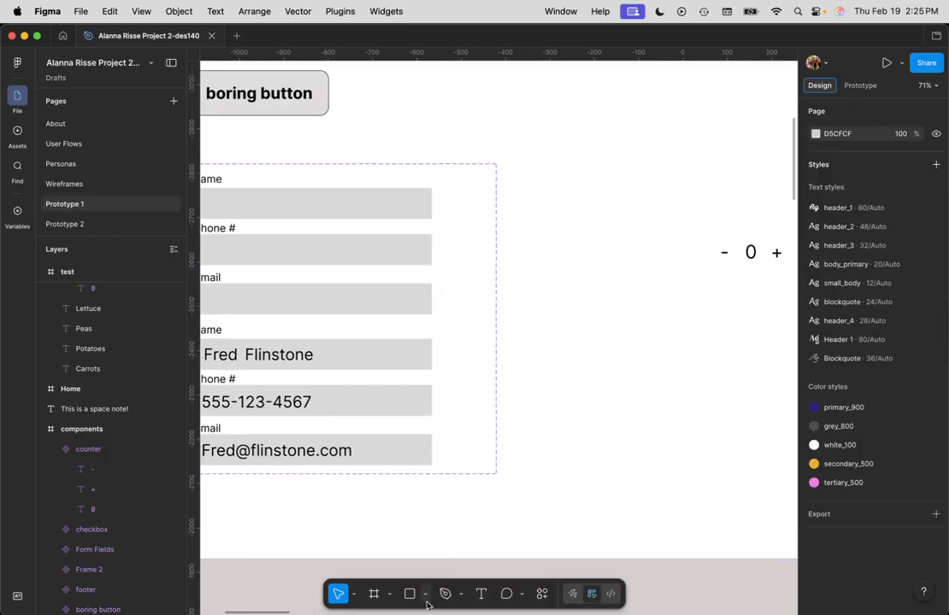
left_click_drag(421, 523, 795, 488)
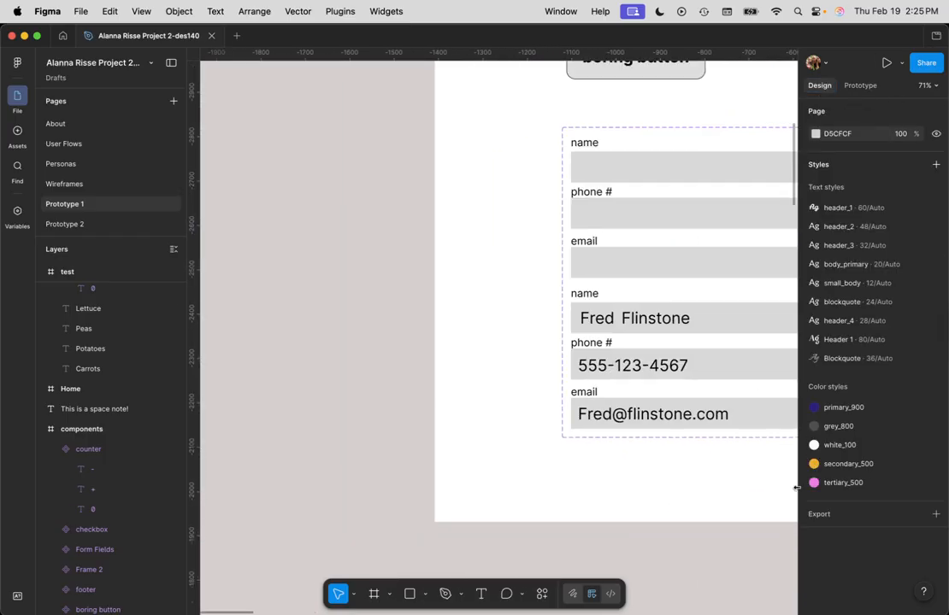
left_click_drag(613, 489, 414, 193)
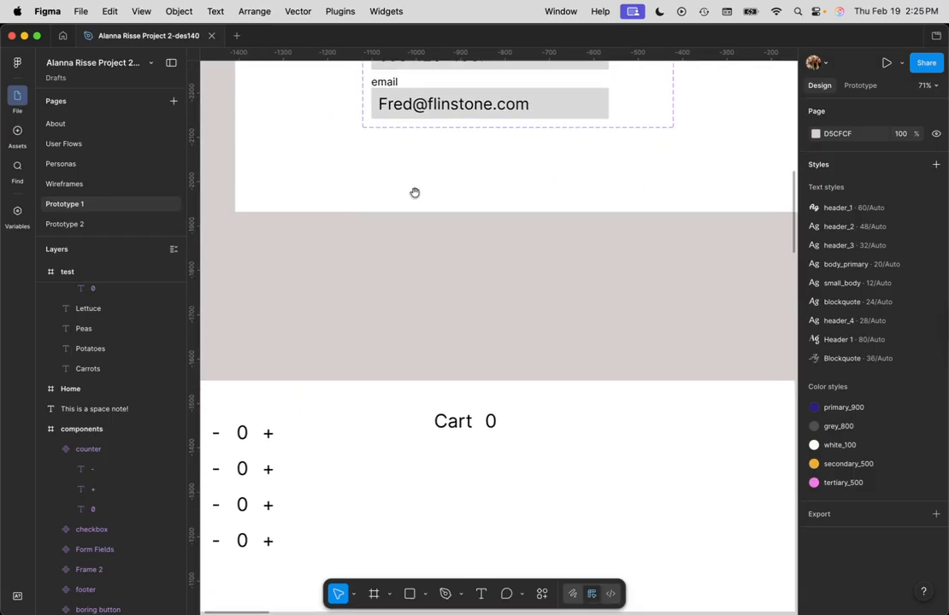
left_click_drag(333, 427, 542, 386)
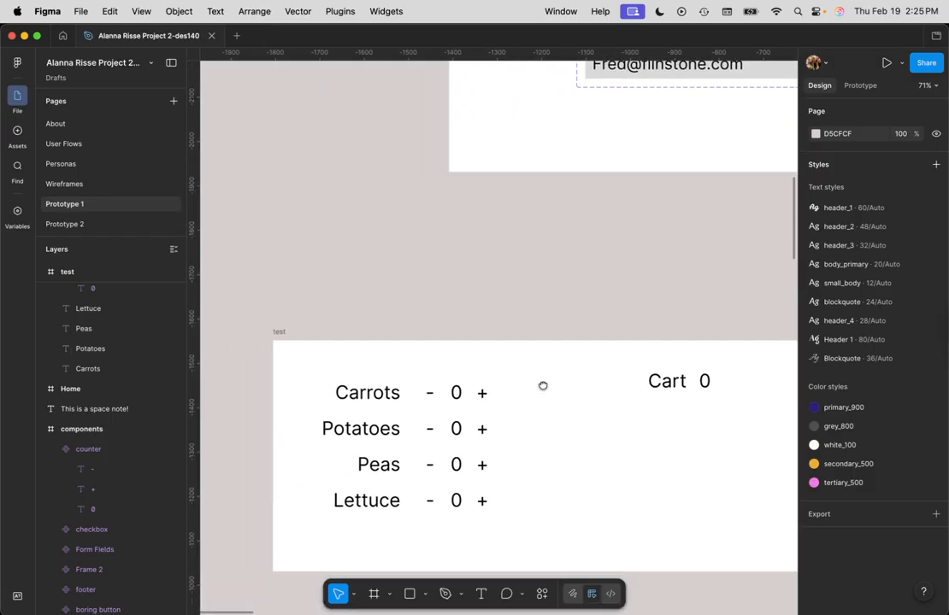
left_click(708, 383)
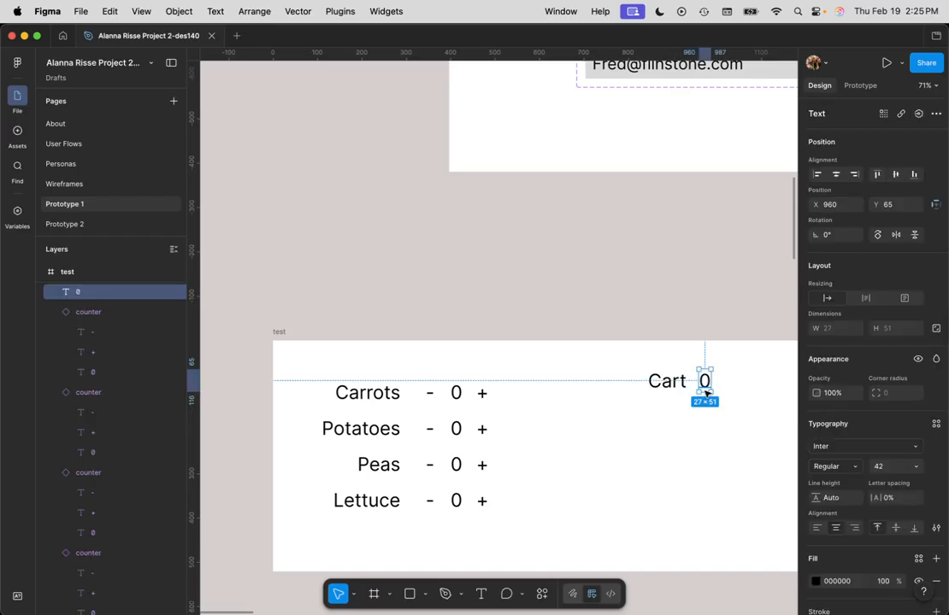
left_click(917, 113)
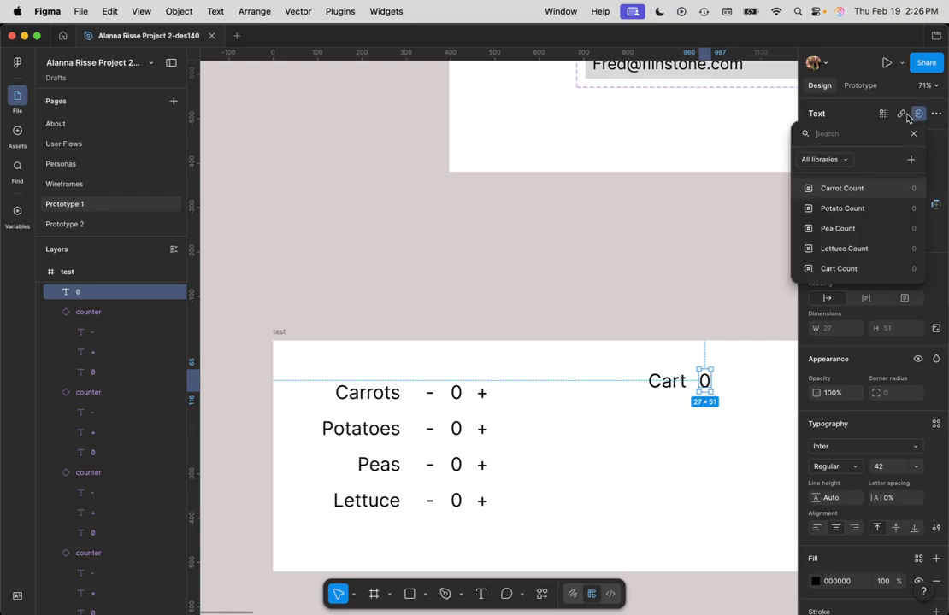
left_click(852, 270)
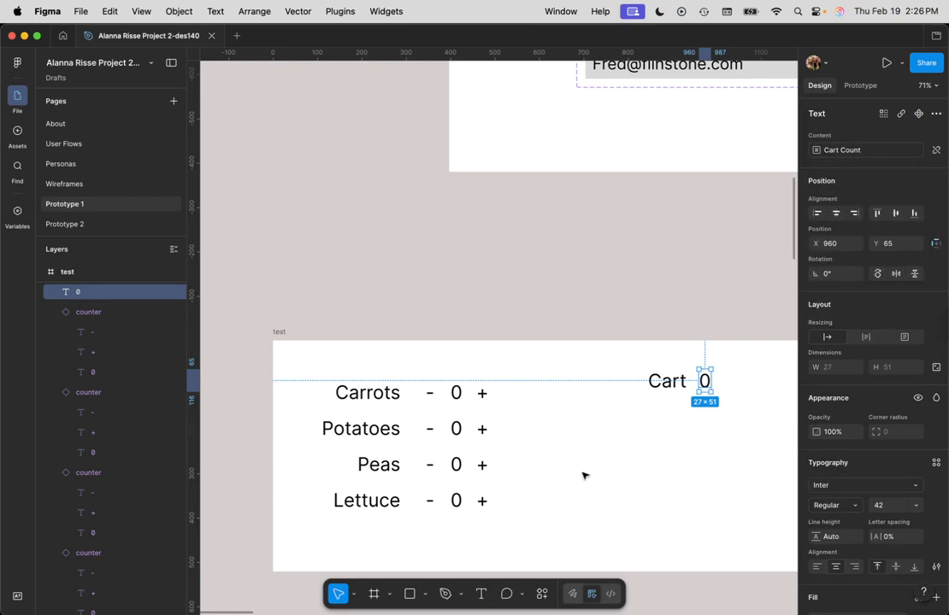
left_click(598, 526)
Step: Preview the test frame and try the Carrots, Potatoes and Peas + against the cart counter, closing the preview when done
left_click(289, 333)
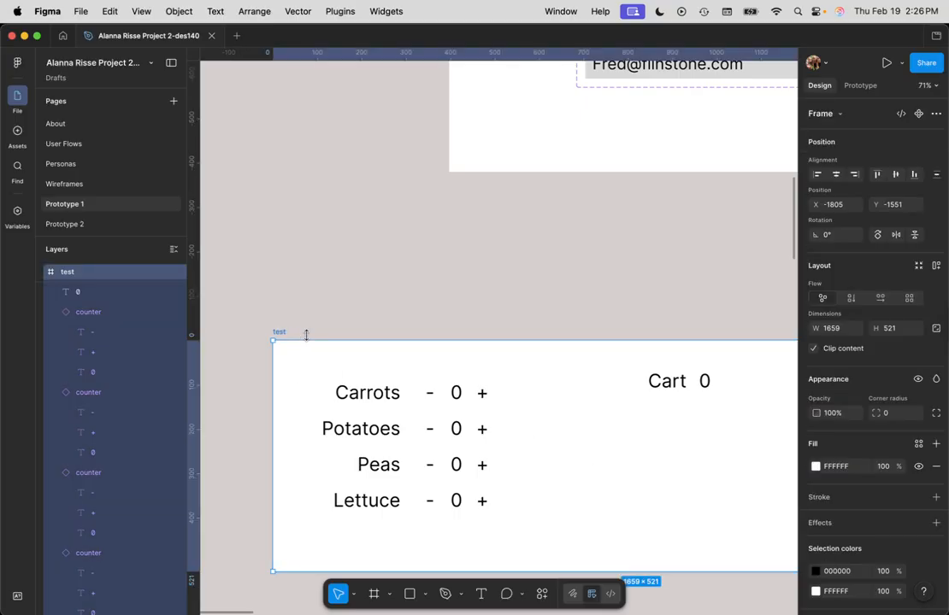
key("shift+space")
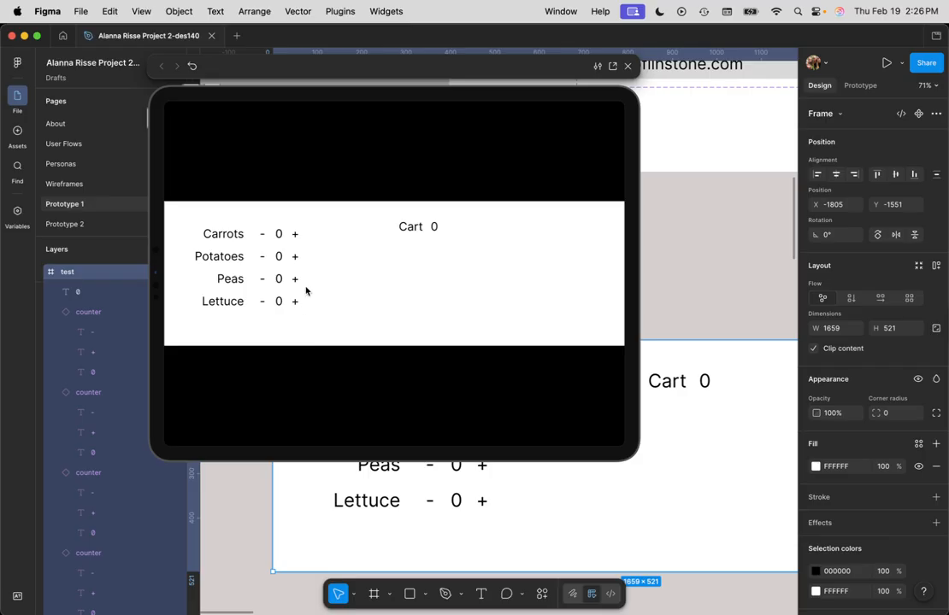
left_click(294, 235)
left_click(296, 258)
left_click(296, 258)
left_click(296, 258)
left_click(295, 258)
left_click(296, 259)
left_click(296, 281)
left_click(628, 65)
left_click(701, 251)
Step: Add an on-tap interaction to the - text inside the main counter component in the components frame
key("space")
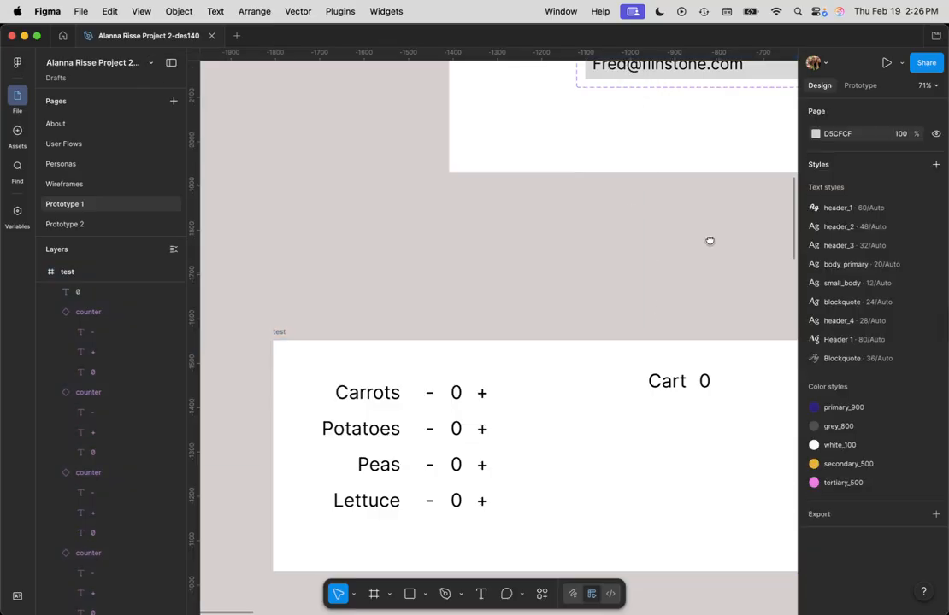
left_click_drag(709, 241, 394, 391)
left_click_drag(636, 282, 580, 299)
scroll(580, 298, "right", 6)
scroll(580, 298, "up", 5)
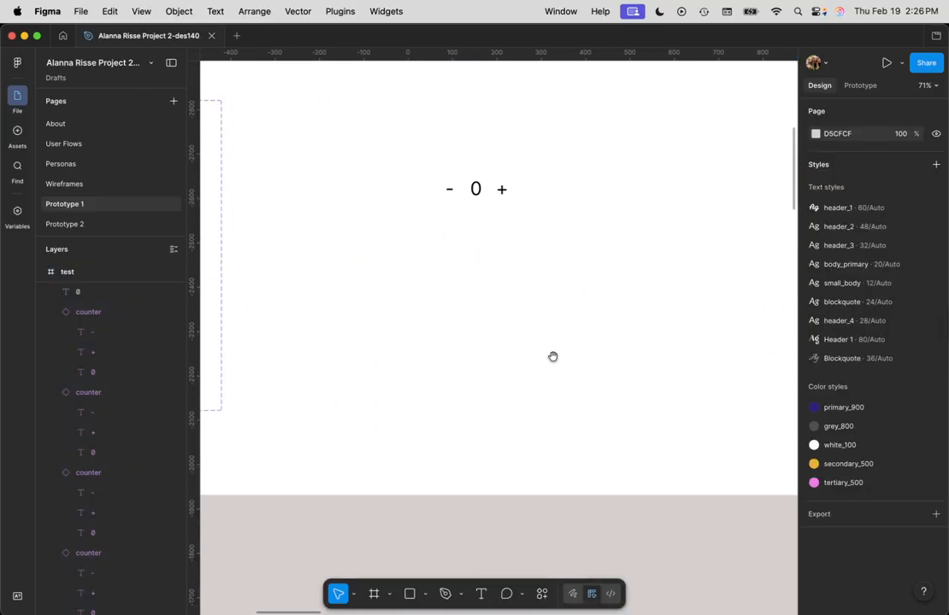
double_click(503, 271)
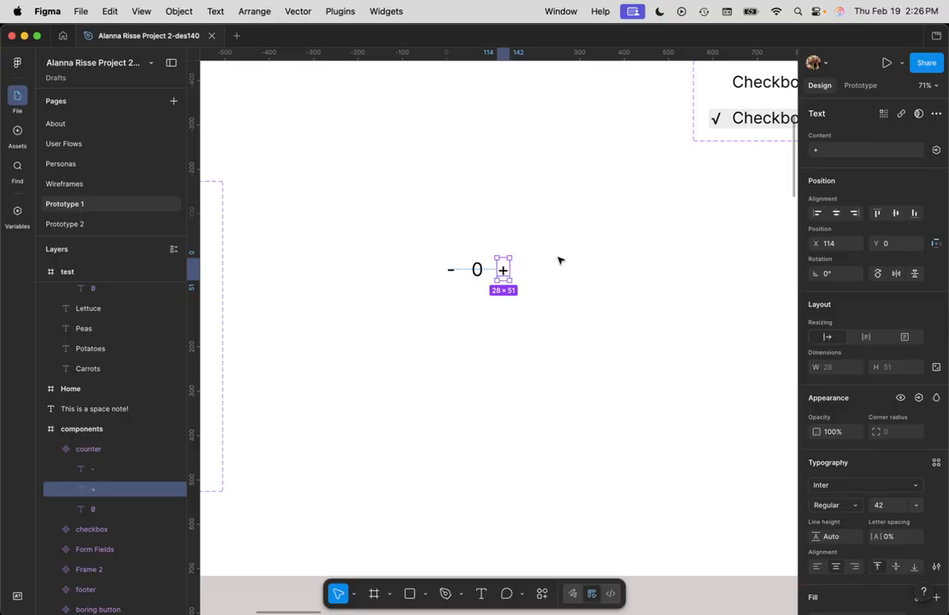
left_click(453, 272)
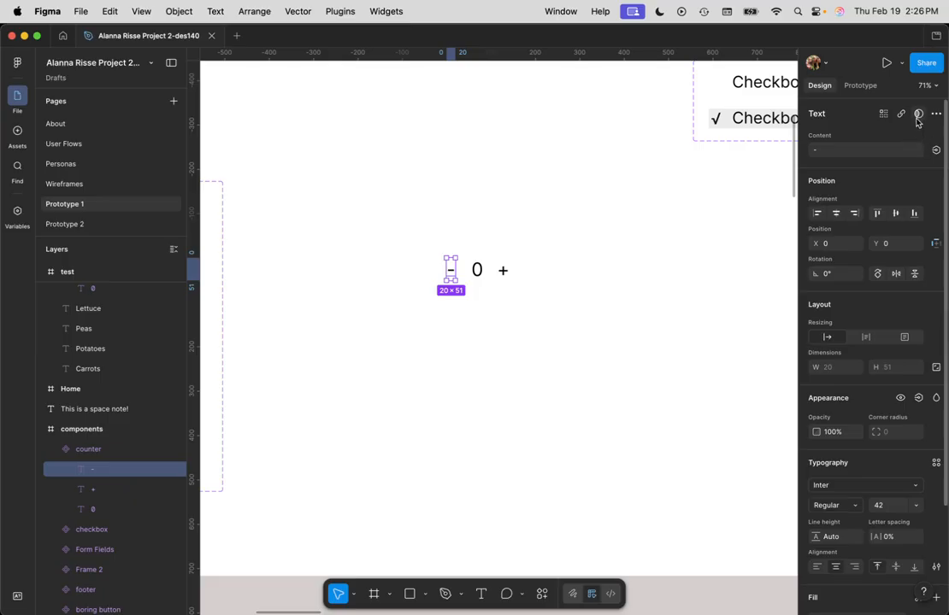
left_click(852, 86)
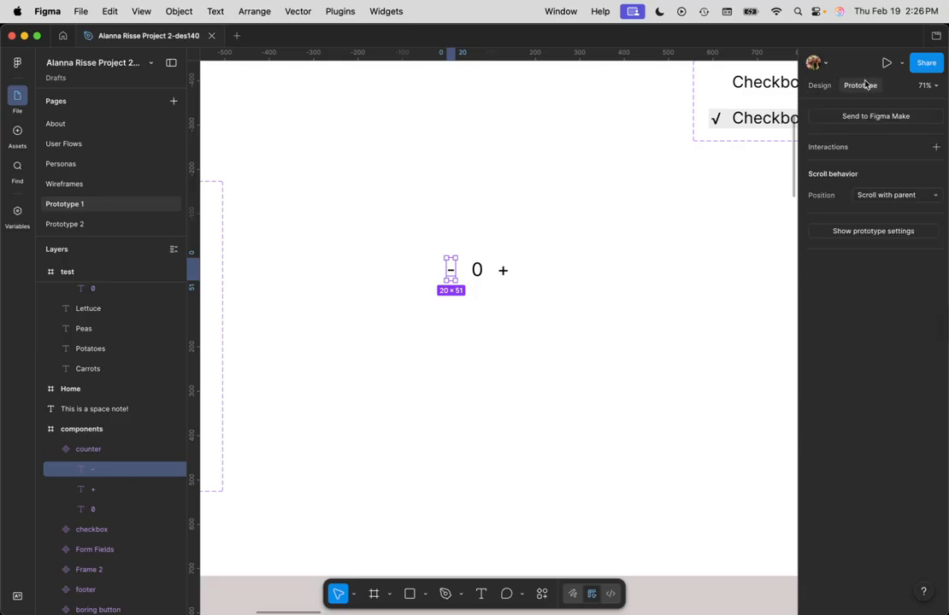
left_click(915, 148)
left_click(880, 169)
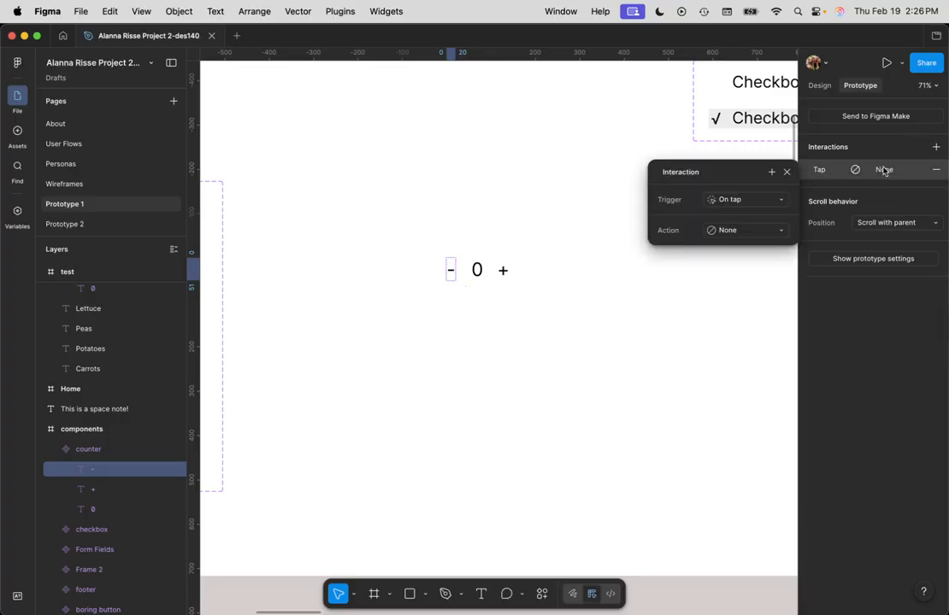
Step: Make the component's - interaction a Set variable action that sets Cart Count to Cart Count - 1
left_click(738, 235)
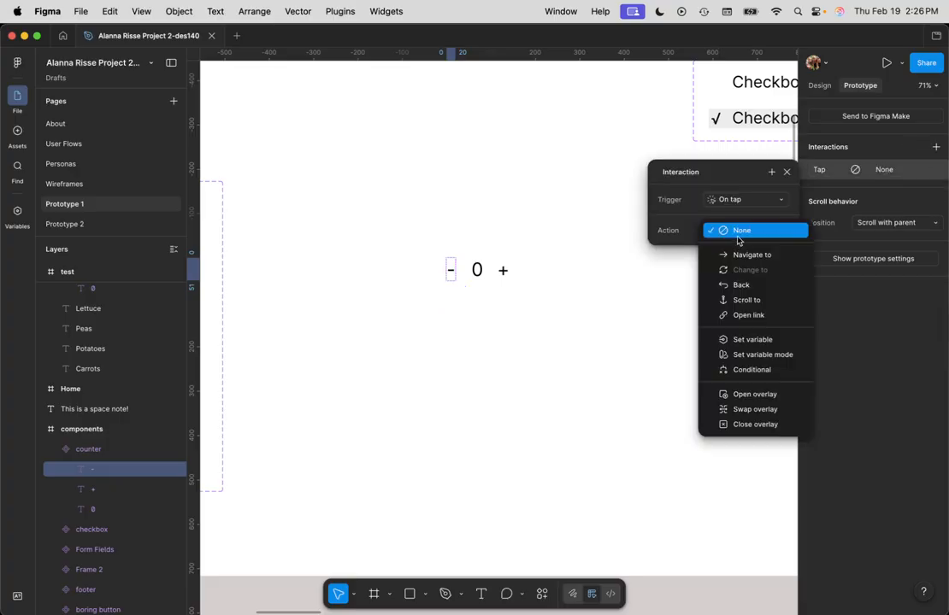
left_click(778, 343)
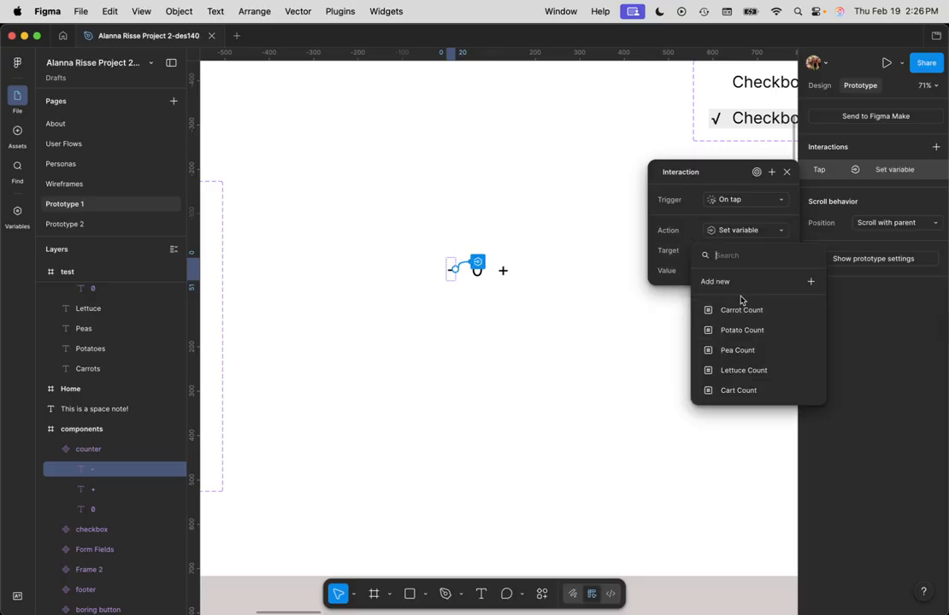
left_click(743, 391)
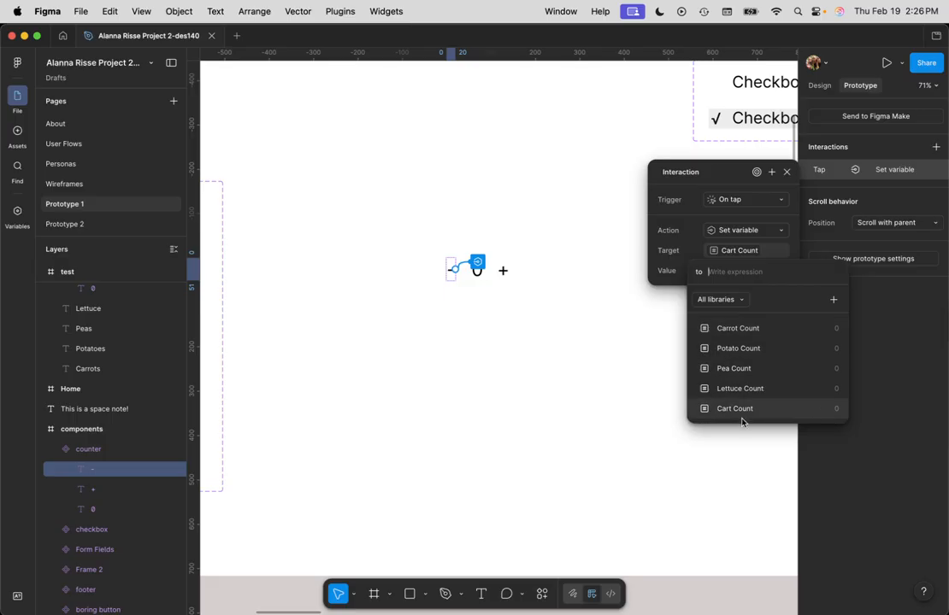
left_click(743, 409)
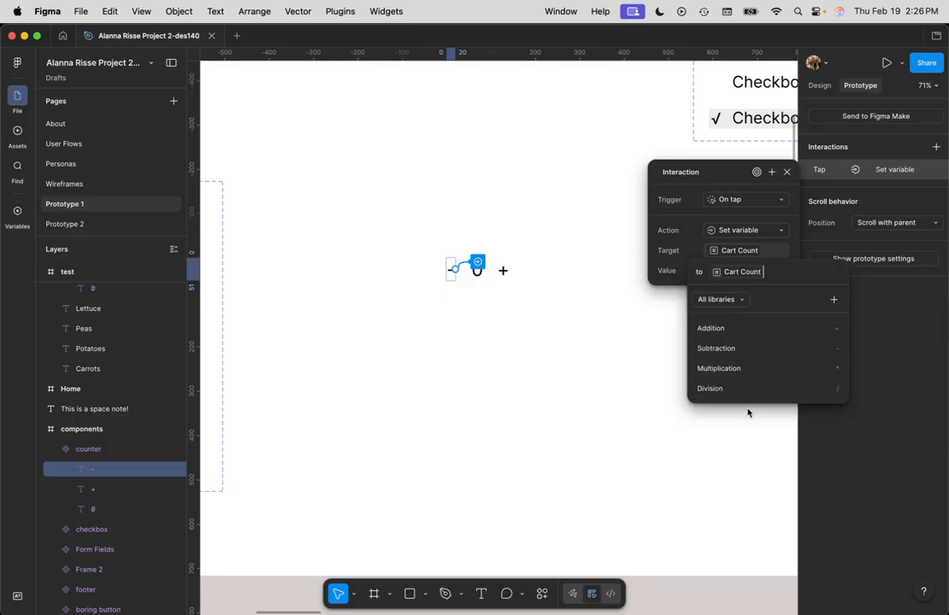
left_click(726, 352)
type("1")
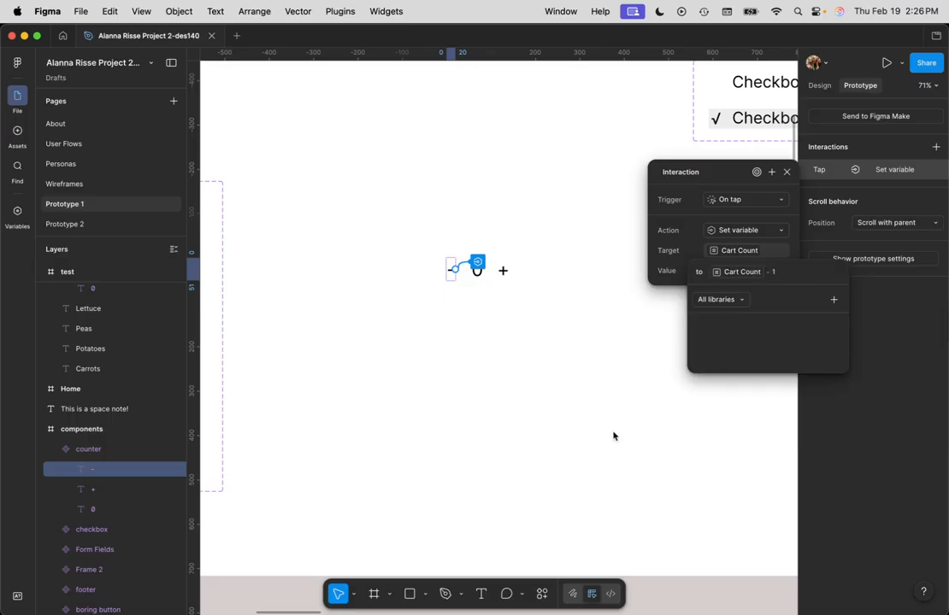
key("Return")
scroll(528, 371, "down", 5)
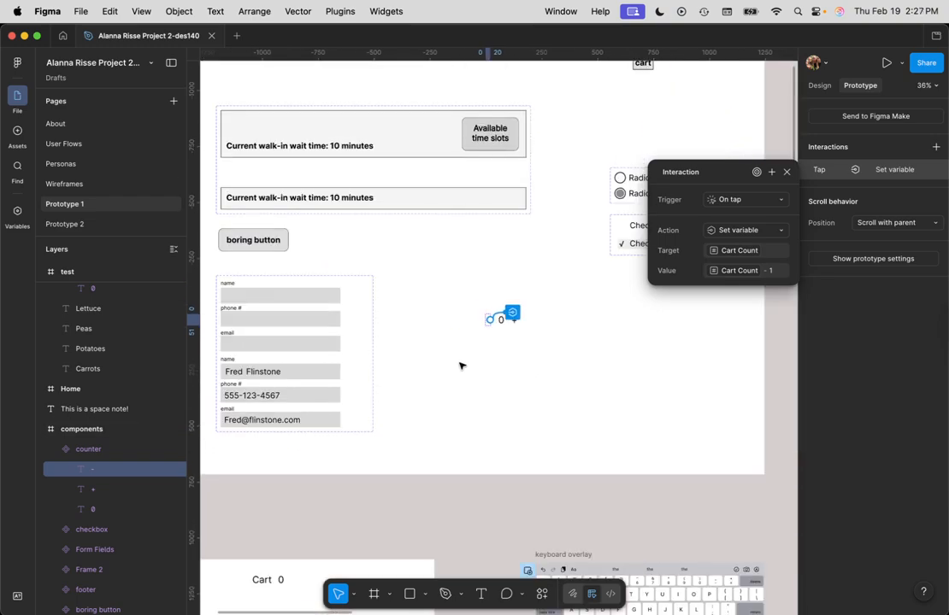
left_click(462, 364)
Step: Preview the test frame and try the Carrots + and - and the Potatoes + against the cart counter
left_click_drag(500, 374, 626, 379)
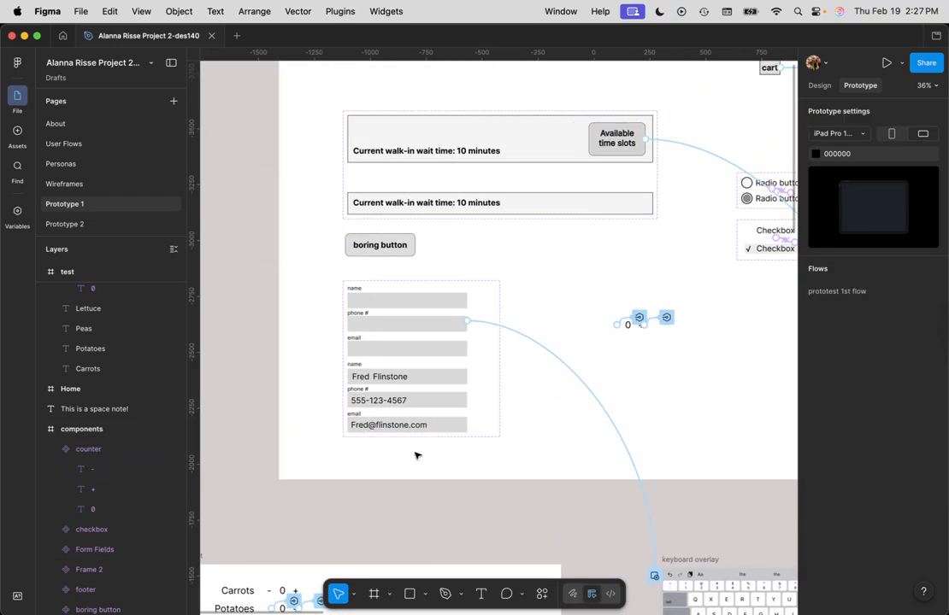
scroll(488, 434, "down", 3)
left_click_drag(359, 377, 635, 388)
left_click(471, 414)
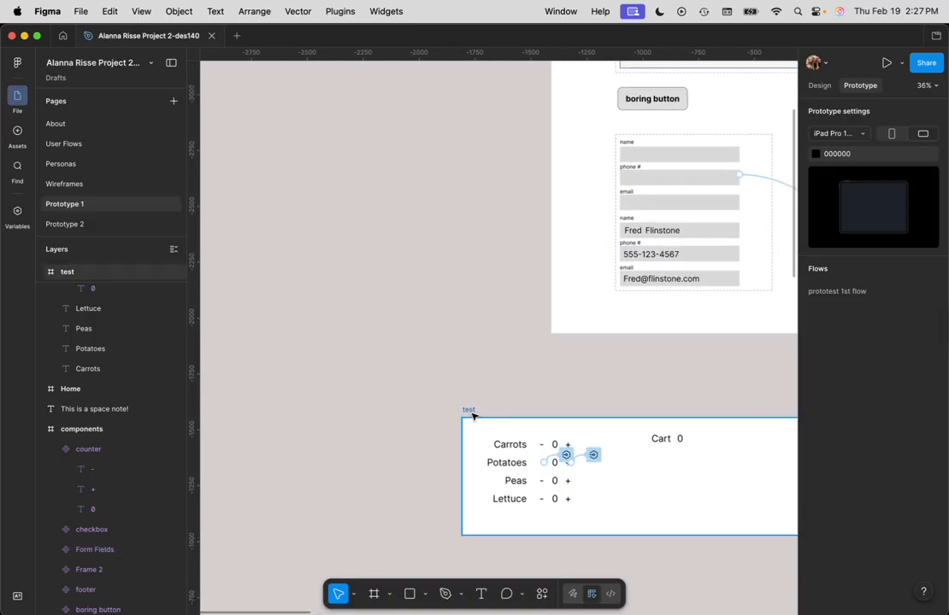
left_click(469, 411)
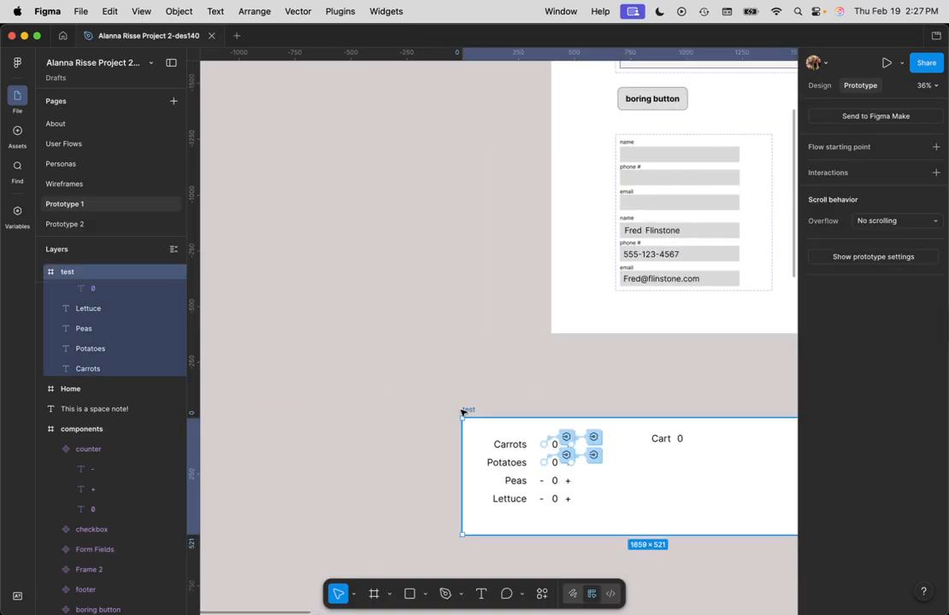
key("shift+space")
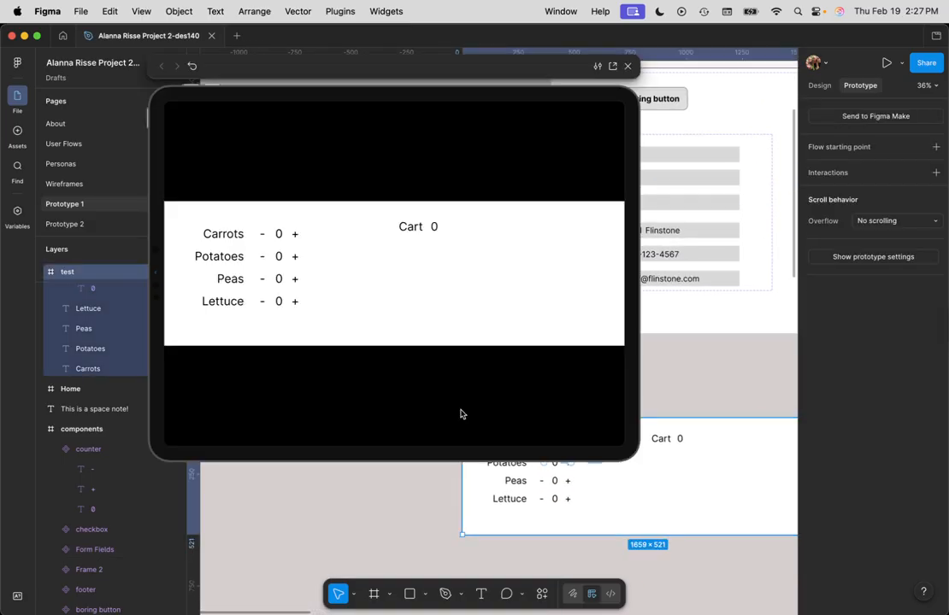
left_click(294, 235)
left_click(296, 258)
left_click(296, 258)
left_click(294, 258)
left_click(295, 235)
left_click(295, 235)
left_click(295, 235)
left_click(262, 238)
left_click(263, 239)
left_click(359, 270)
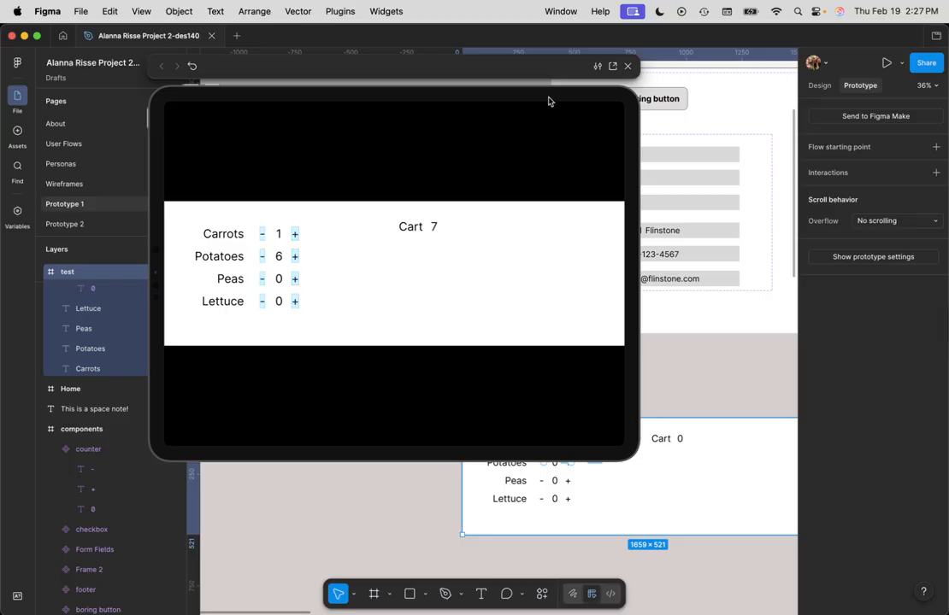